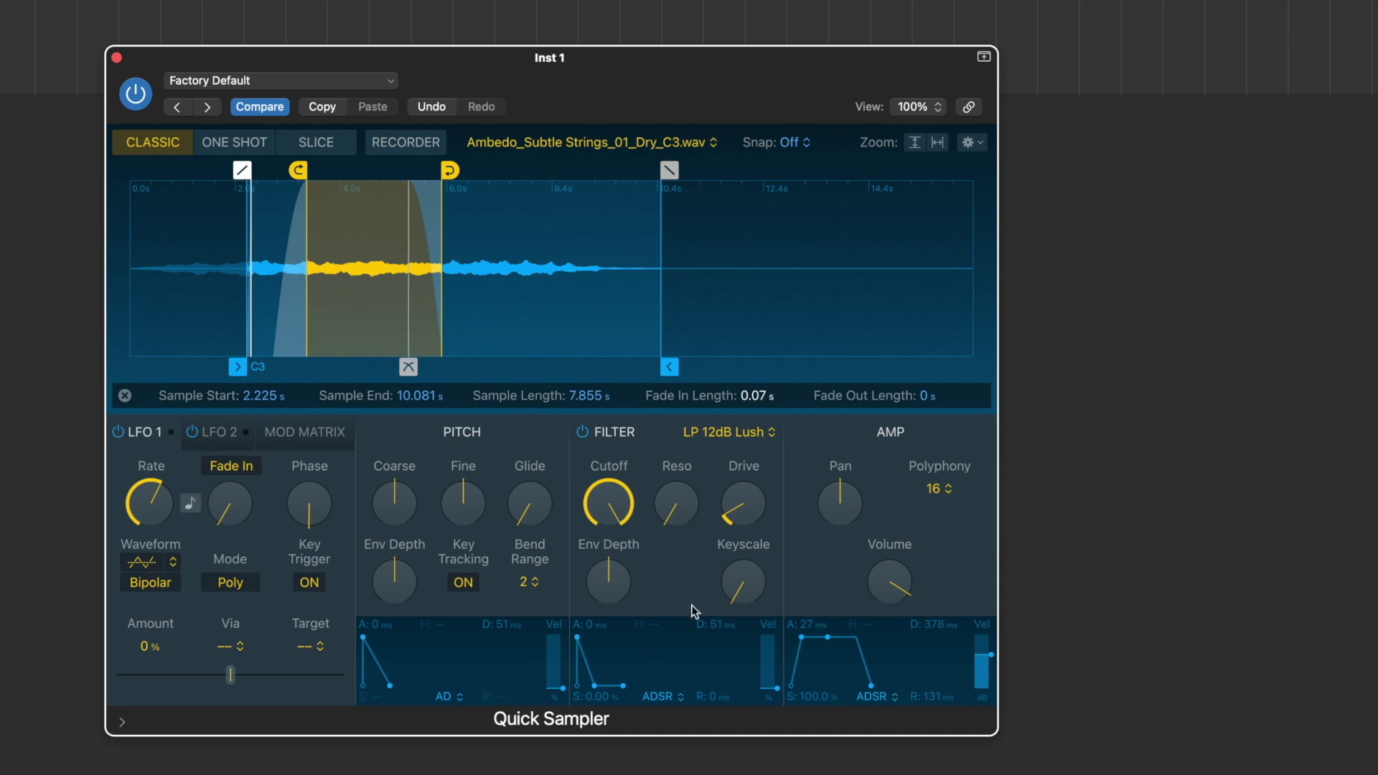
# Step: Lower the filter cutoff of the Ambedo strings instrument on Inst 1
pyautogui.moveTo(615, 508)
pyautogui.moveTo(607, 545)
pyautogui.moveTo(608, 524); pyautogui.dragTo(613, 676)
pyautogui.moveTo(515, 508)
pyautogui.moveTo(376, 549)
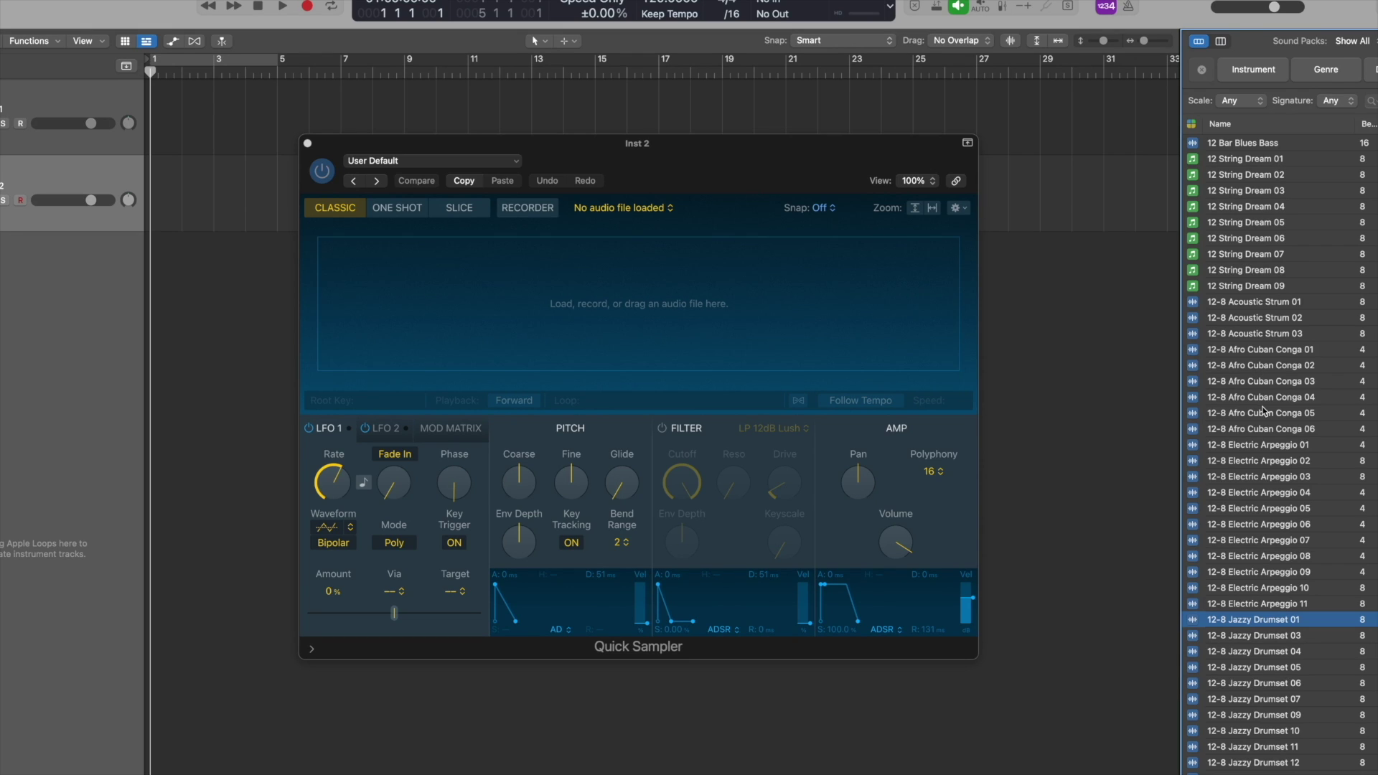
# Step: Filter the loop library to Kits, preview 60s Shuffle Drumset 01, and load it into the empty Quick Sampler
pyautogui.click(1254, 69)
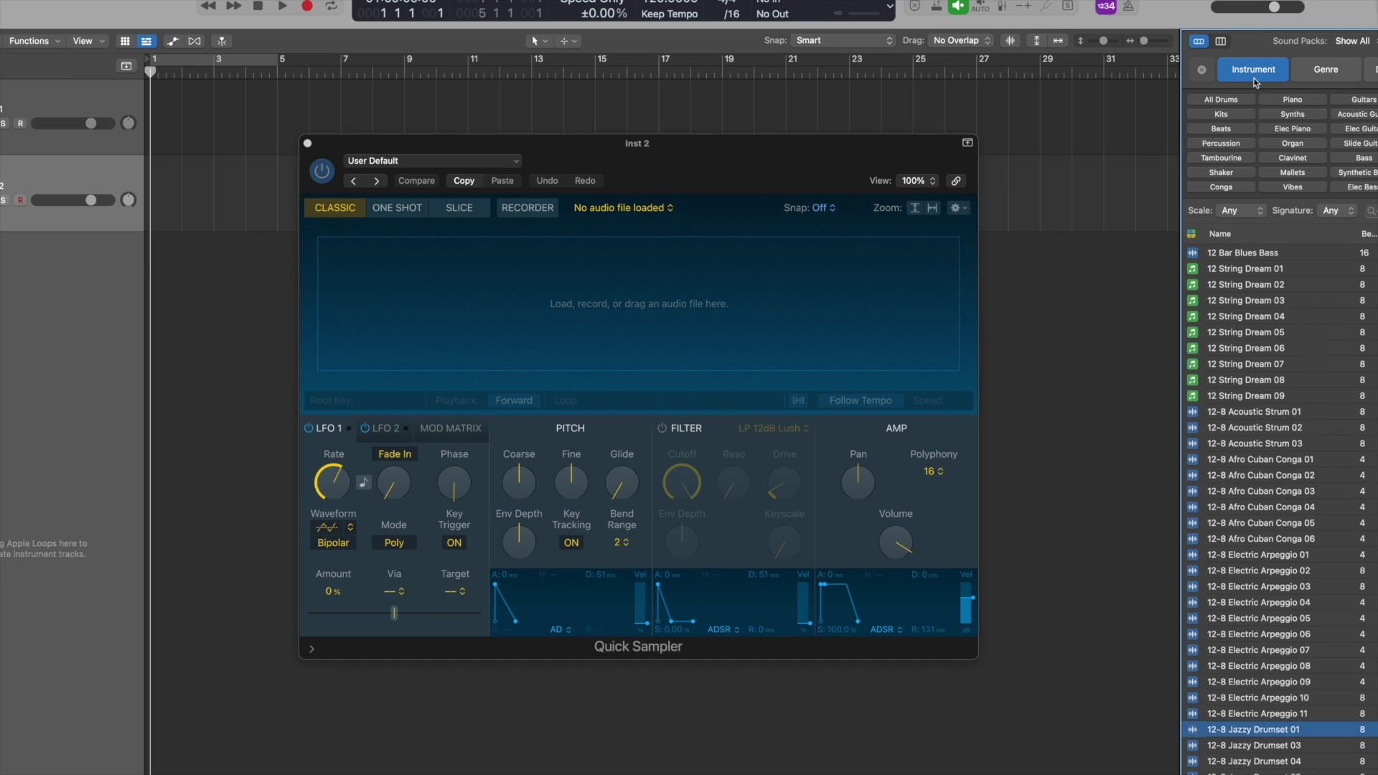
pyautogui.click(1222, 116)
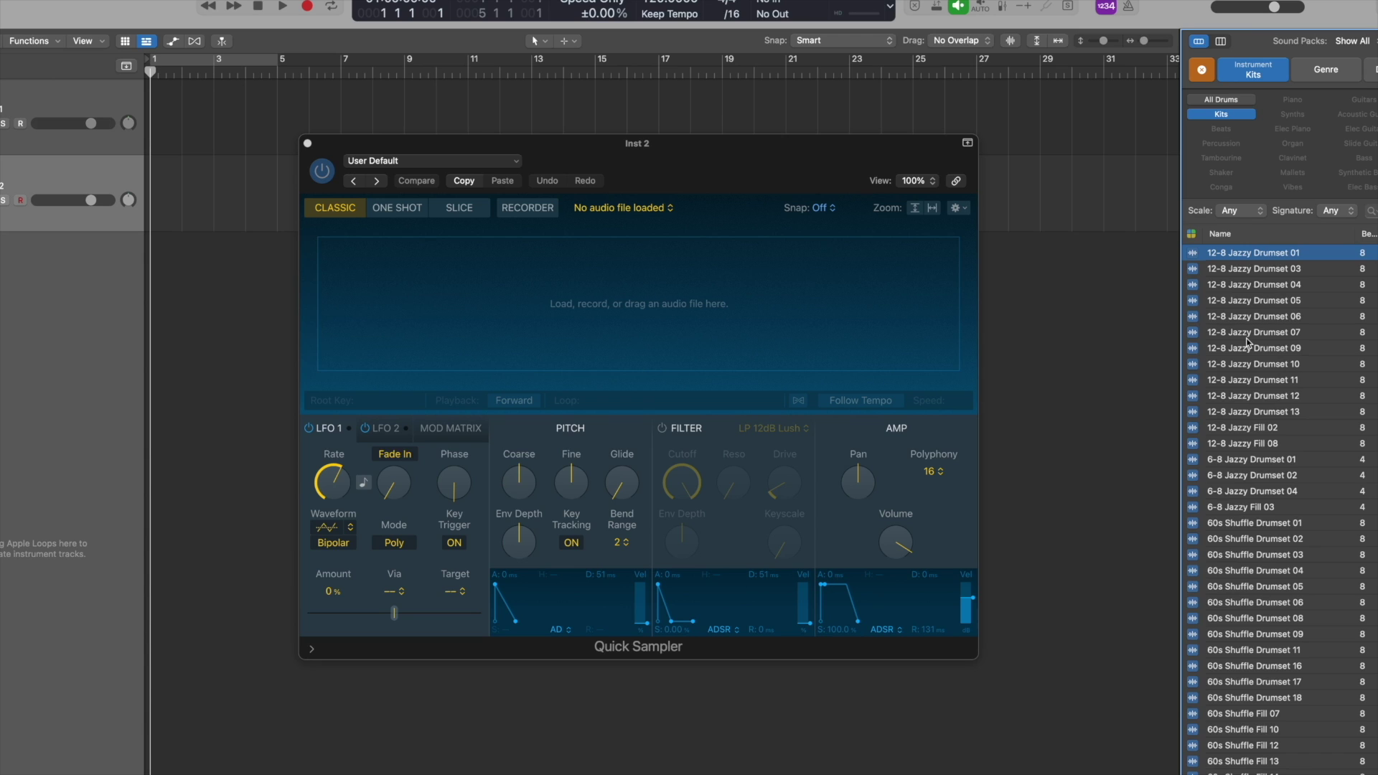
pyautogui.click(1230, 525)
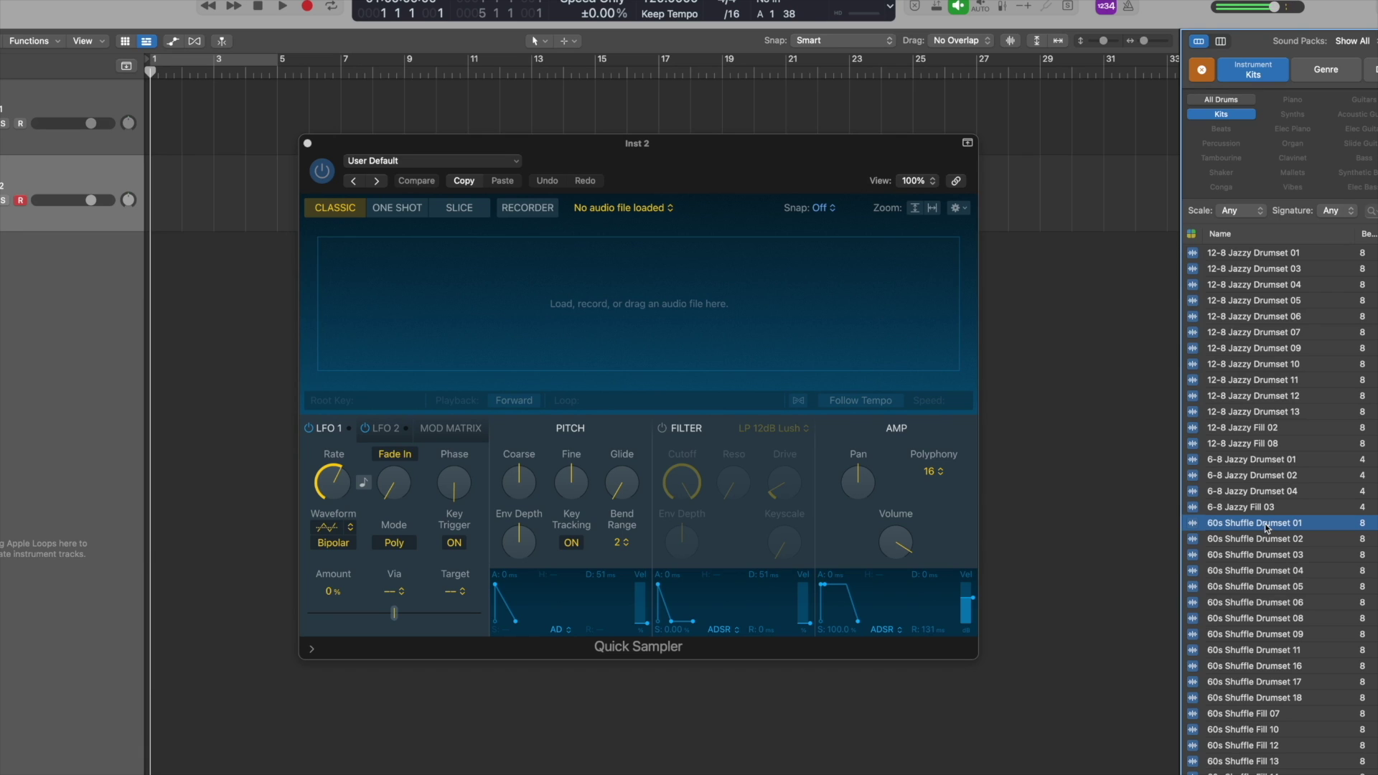
pyautogui.moveTo(1267, 529); pyautogui.dragTo(740, 307)
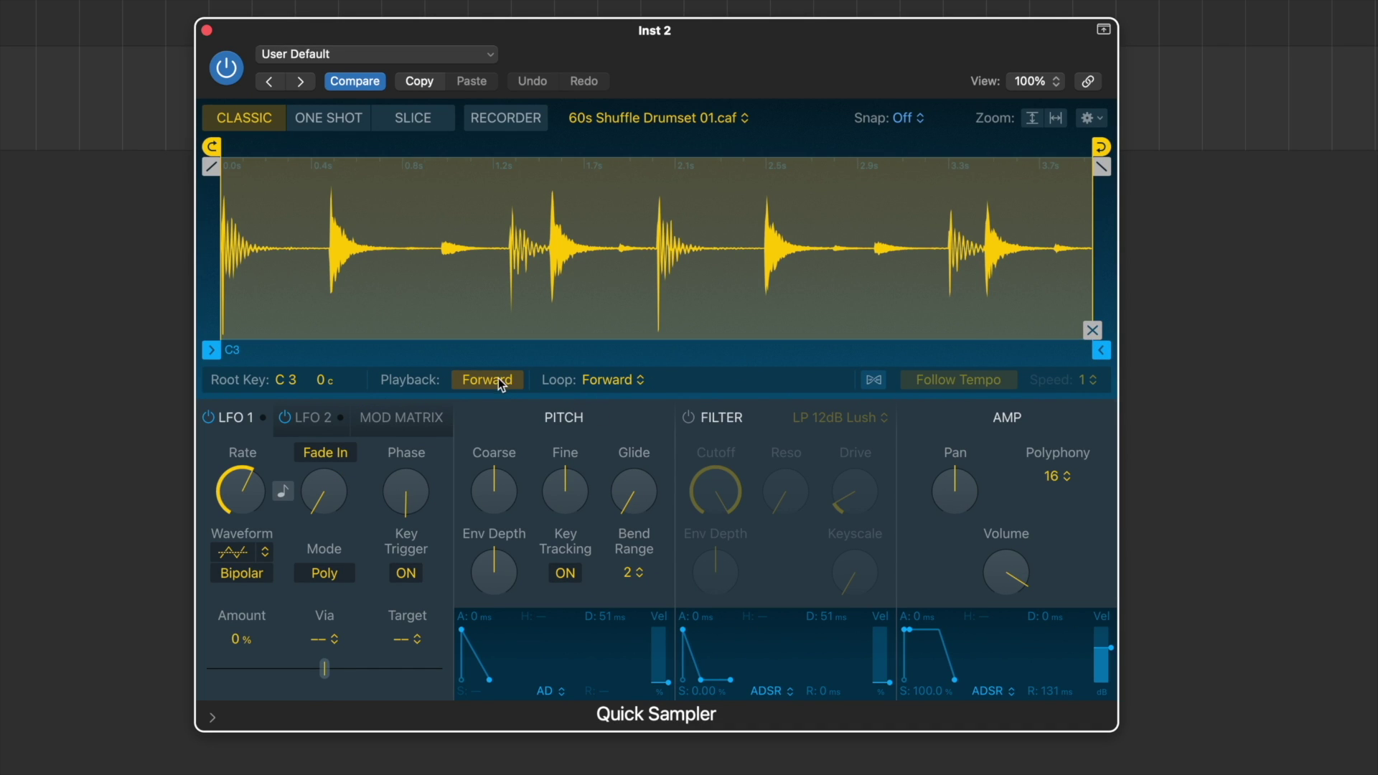
# Step: Set the loop mode to No Loop and isolate the first drum hit, ending at 0.408 s with a 0.185 s fade-out
pyautogui.click(612, 381)
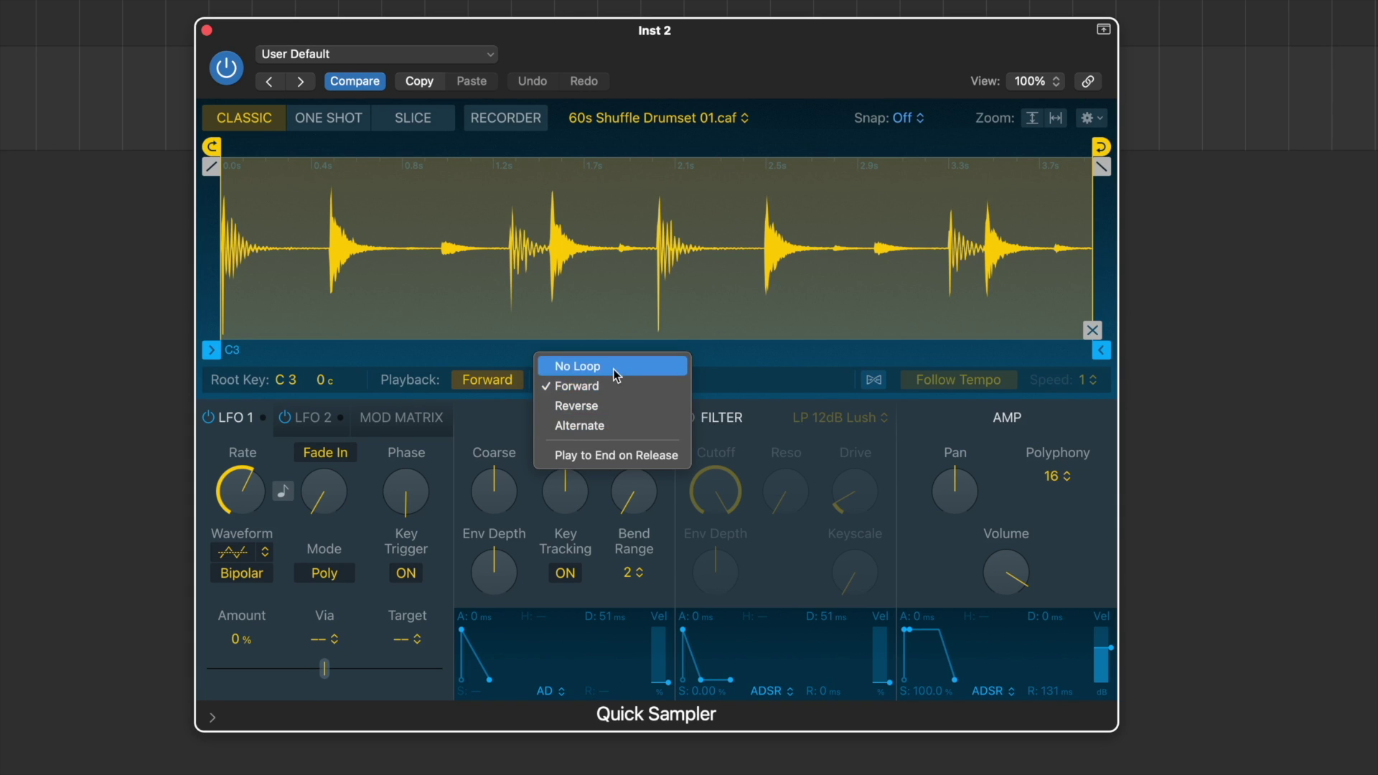
pyautogui.click(615, 364)
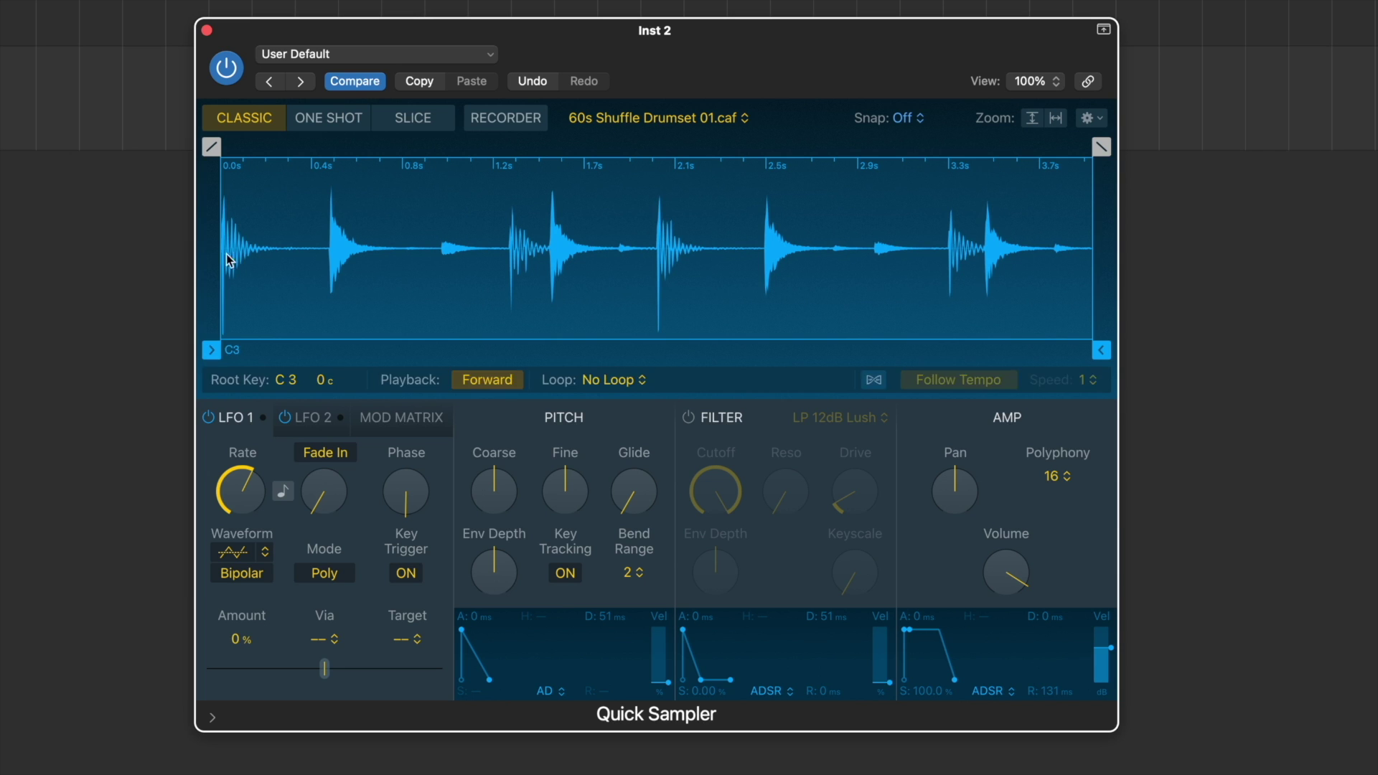
pyautogui.moveTo(1092, 350)
pyautogui.mouseDown()
pyautogui.moveTo(1056, 337)
pyautogui.moveTo(314, 317)
pyautogui.mouseUp()
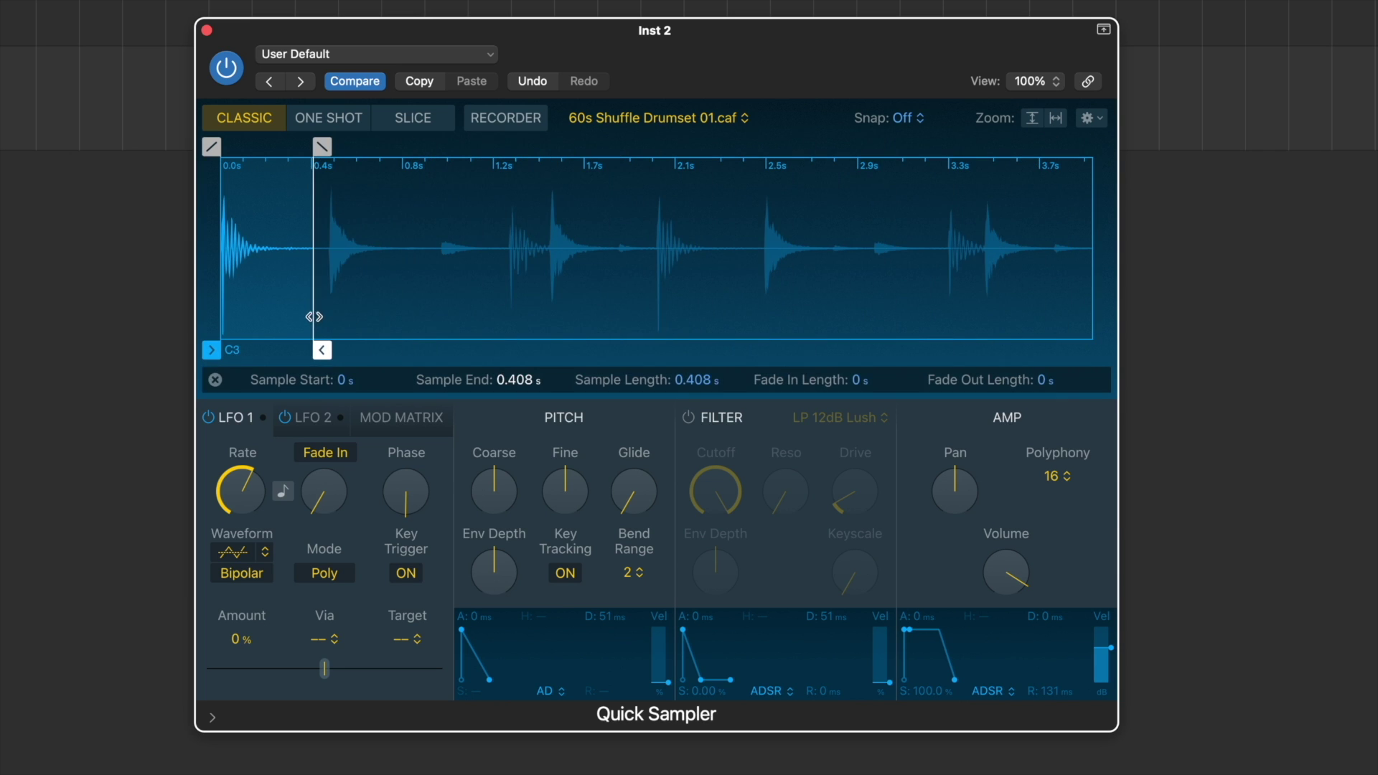
pyautogui.moveTo(322, 146); pyautogui.dragTo(282, 152)
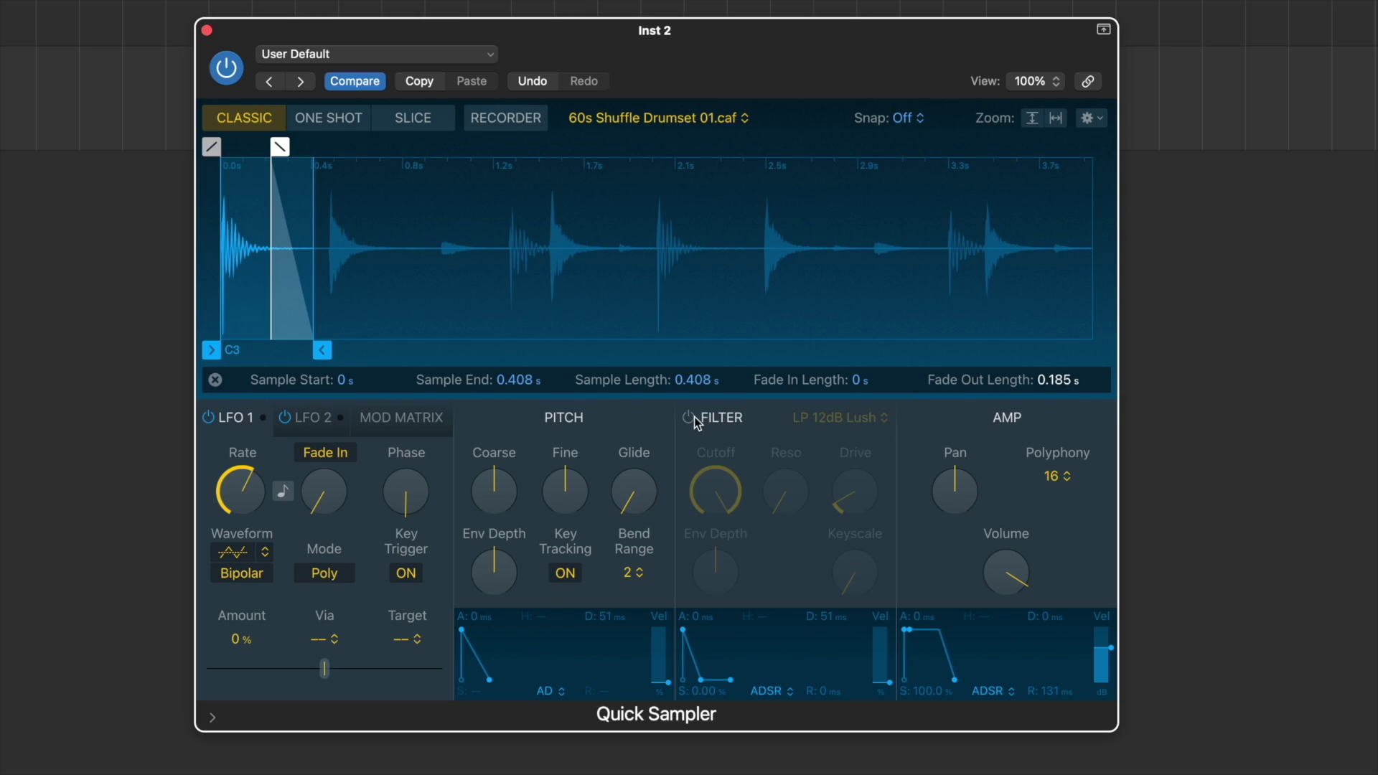
# Step: Enable the LP 12dB Lush filter and moderately lower its cutoff, then dismiss the sample marker values
pyautogui.click(687, 417)
pyautogui.moveTo(718, 479); pyautogui.dragTo(712, 533)
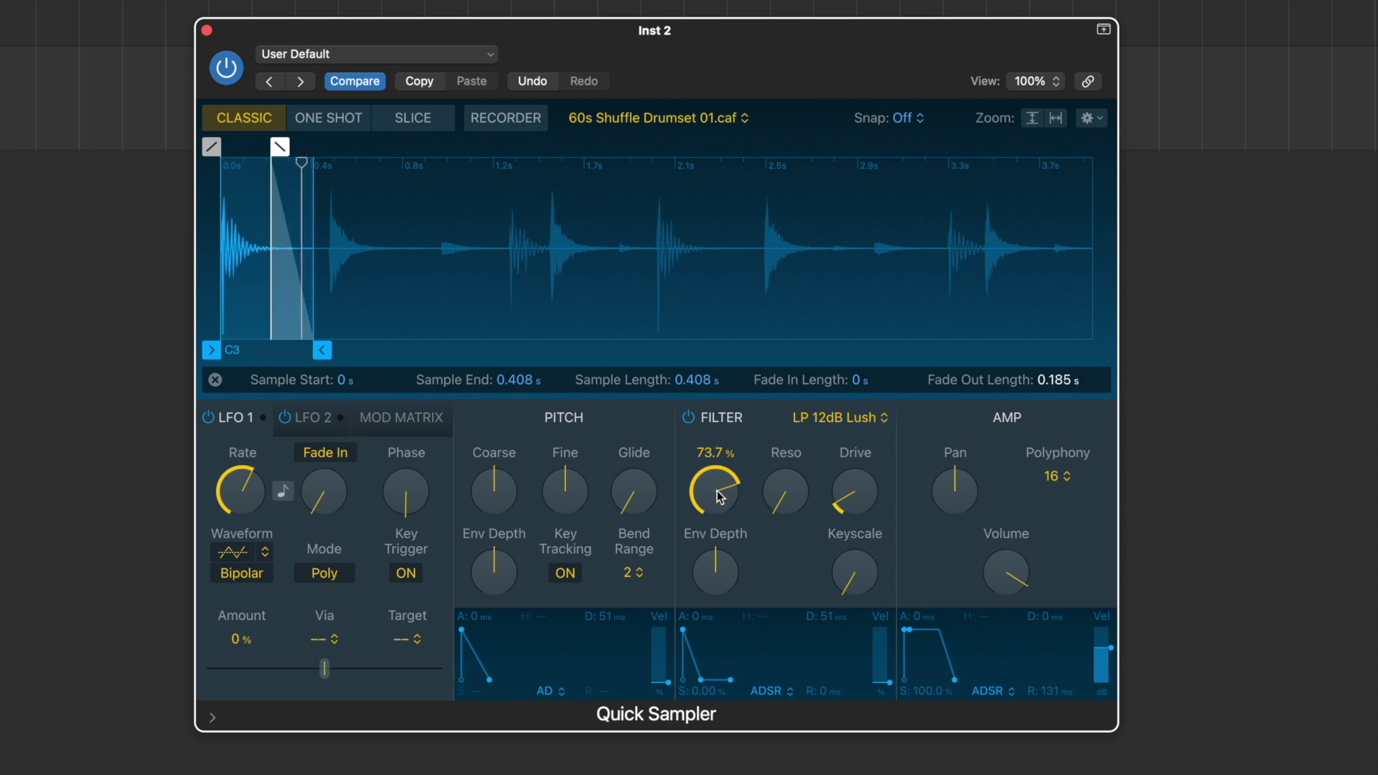
pyautogui.moveTo(717, 490); pyautogui.dragTo(718, 516)
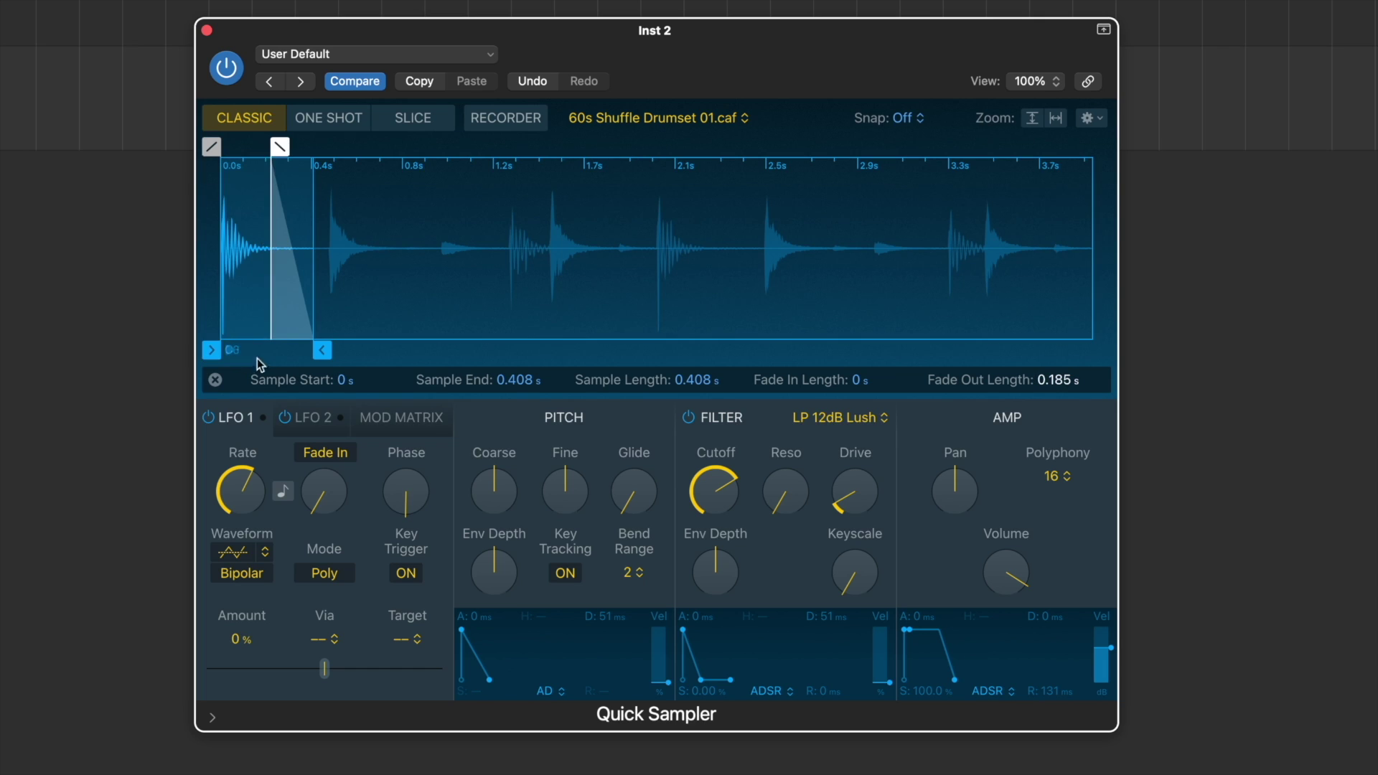
pyautogui.click(216, 381)
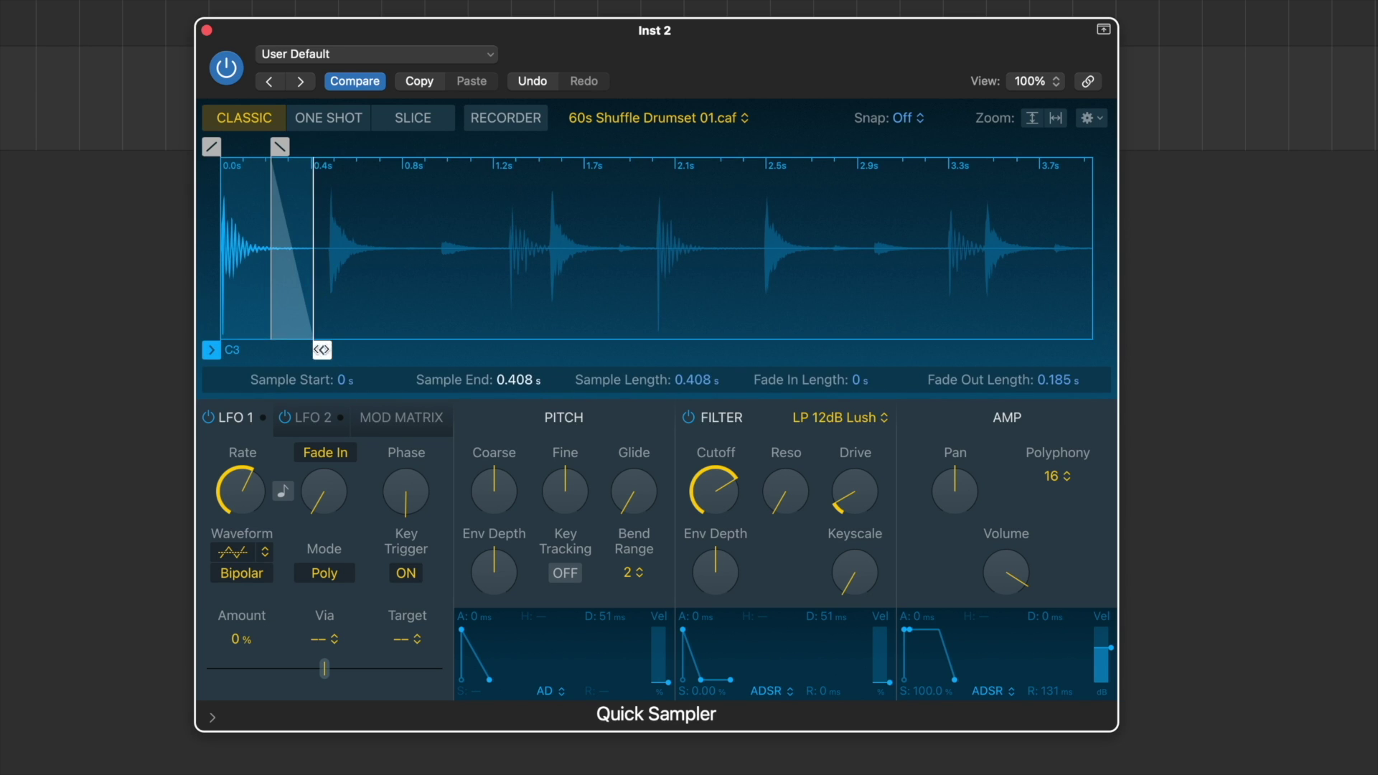
# Step: Extend the sample end to 1.236 s and switch the sampler to One Shot mode
pyautogui.moveTo(322, 349); pyautogui.dragTo(509, 345)
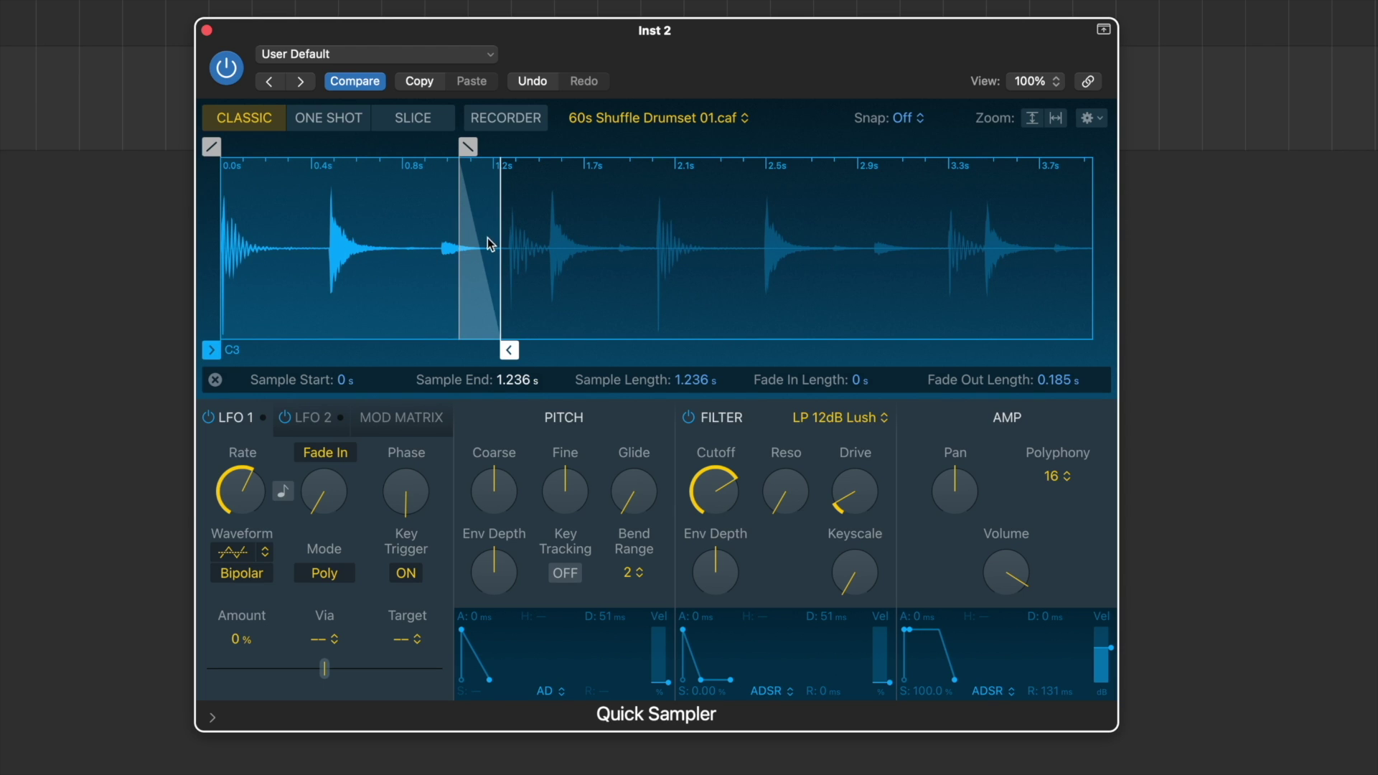
pyautogui.click(346, 121)
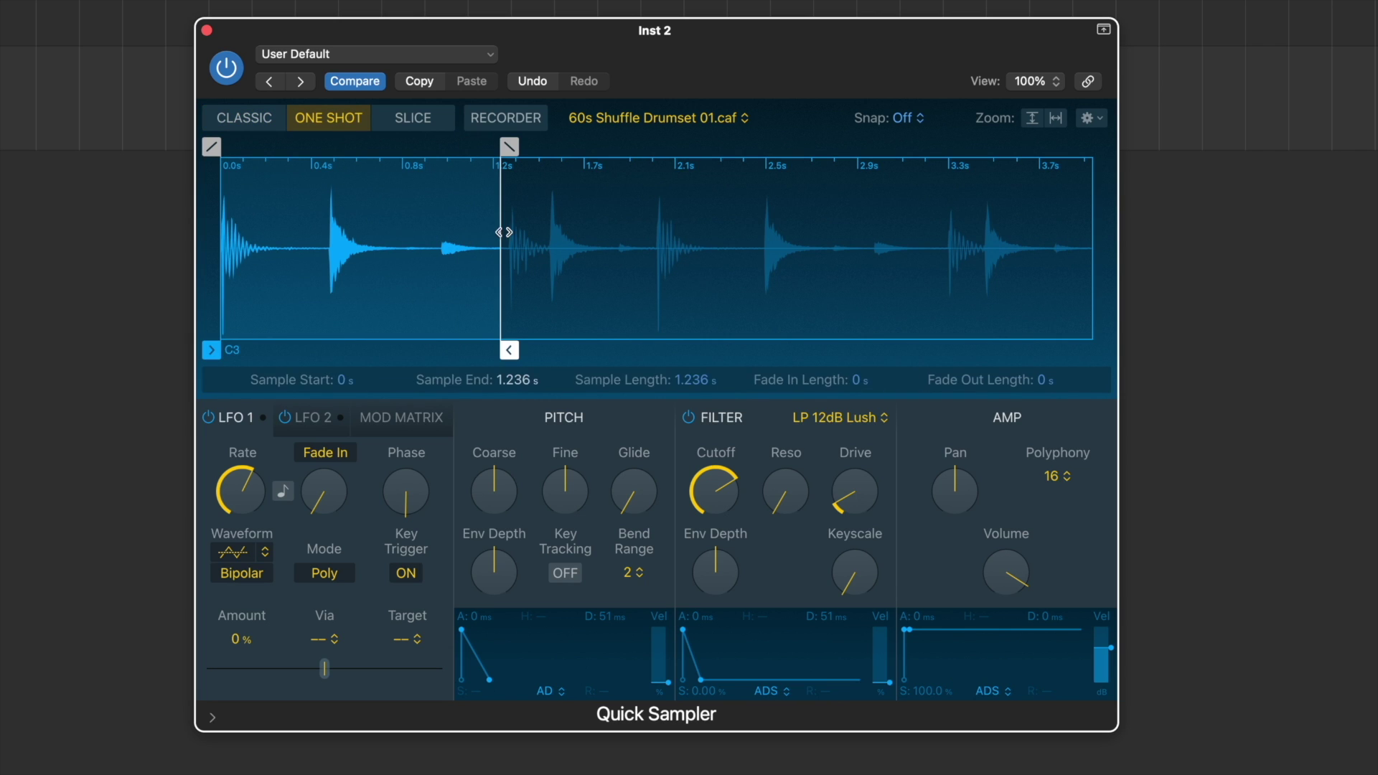
# Step: Trim the one-shot sample to end at 0.464 s and give it a 0.26 s fade-out
pyautogui.moveTo(509, 146); pyautogui.dragTo(450, 149)
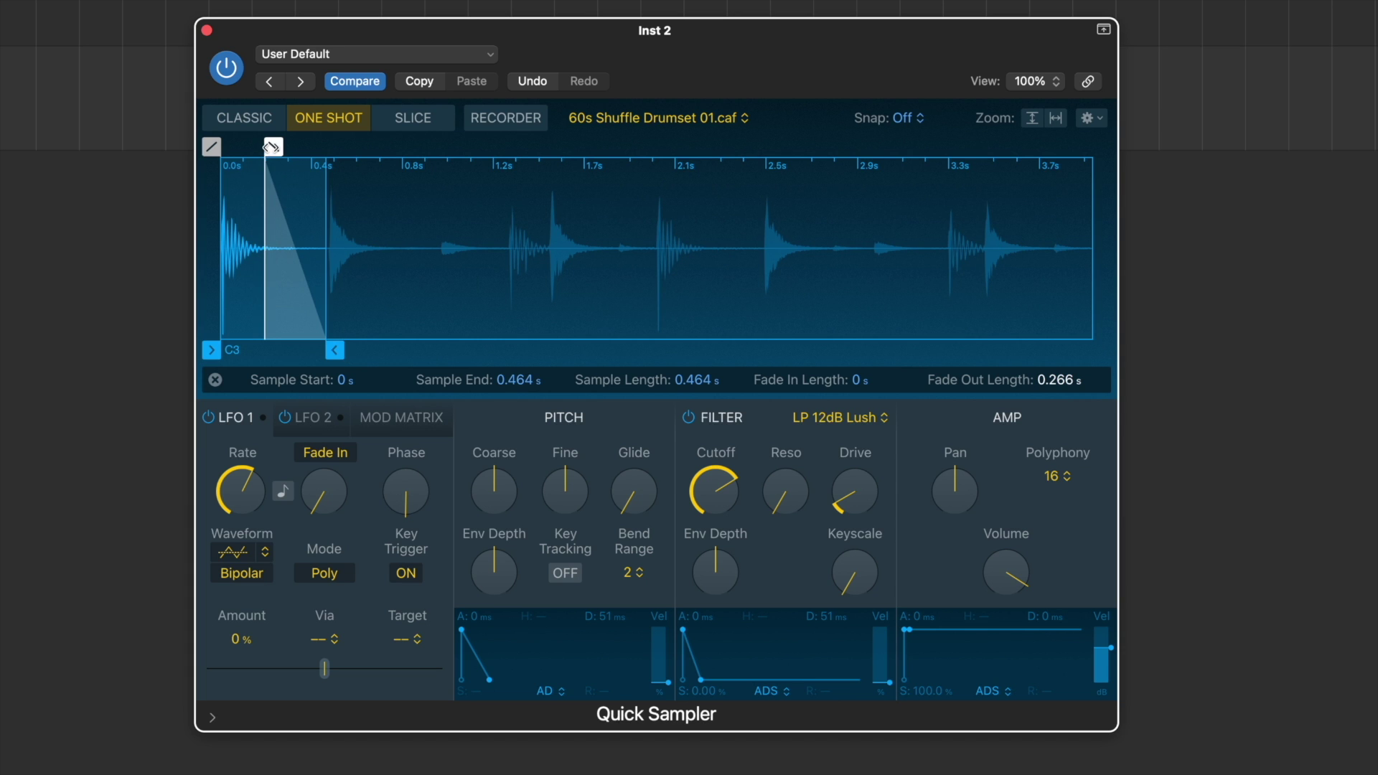
pyautogui.moveTo(271, 147); pyautogui.dragTo(274, 148)
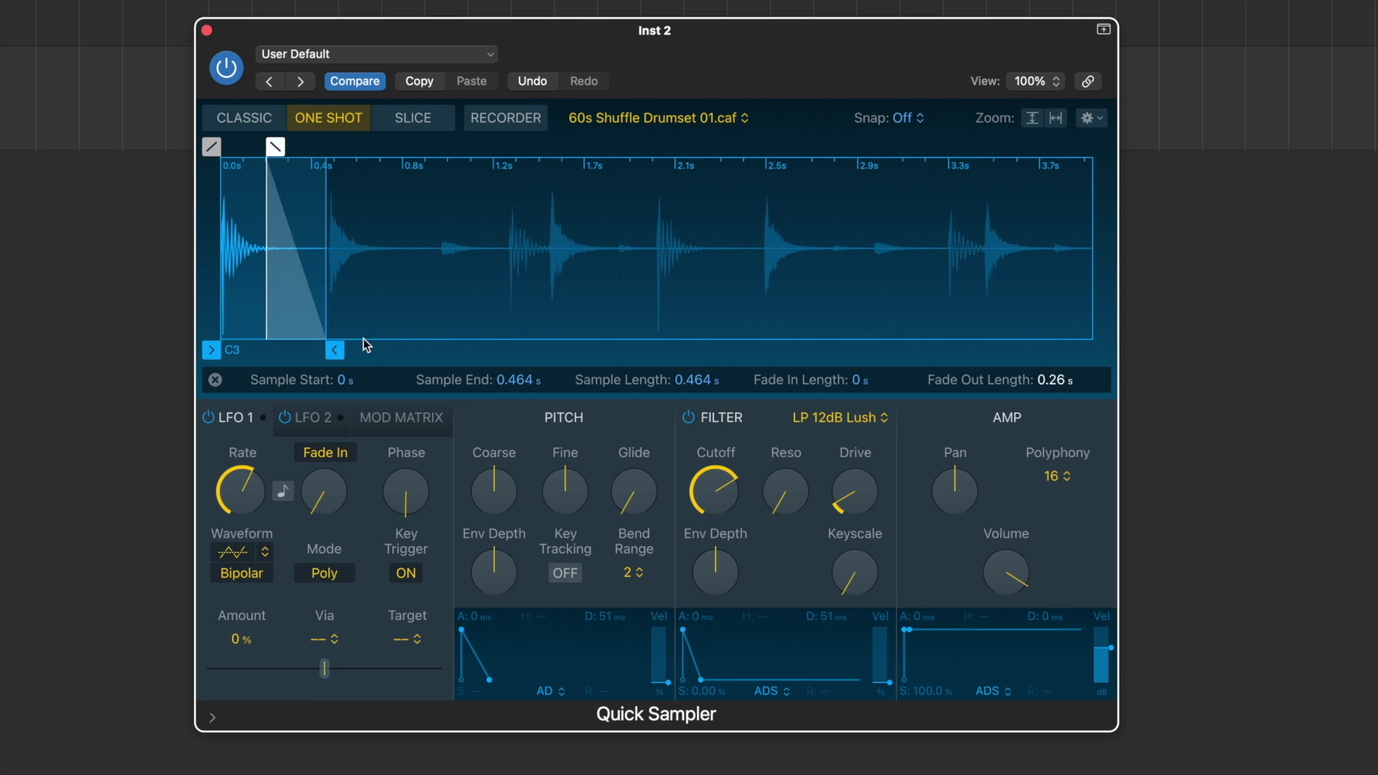
# Step: Extend the sample end to 3.839 s, covering the whole drum loop, and set the fade-out length to 0 s
pyautogui.moveTo(336, 349); pyautogui.dragTo(1102, 349)
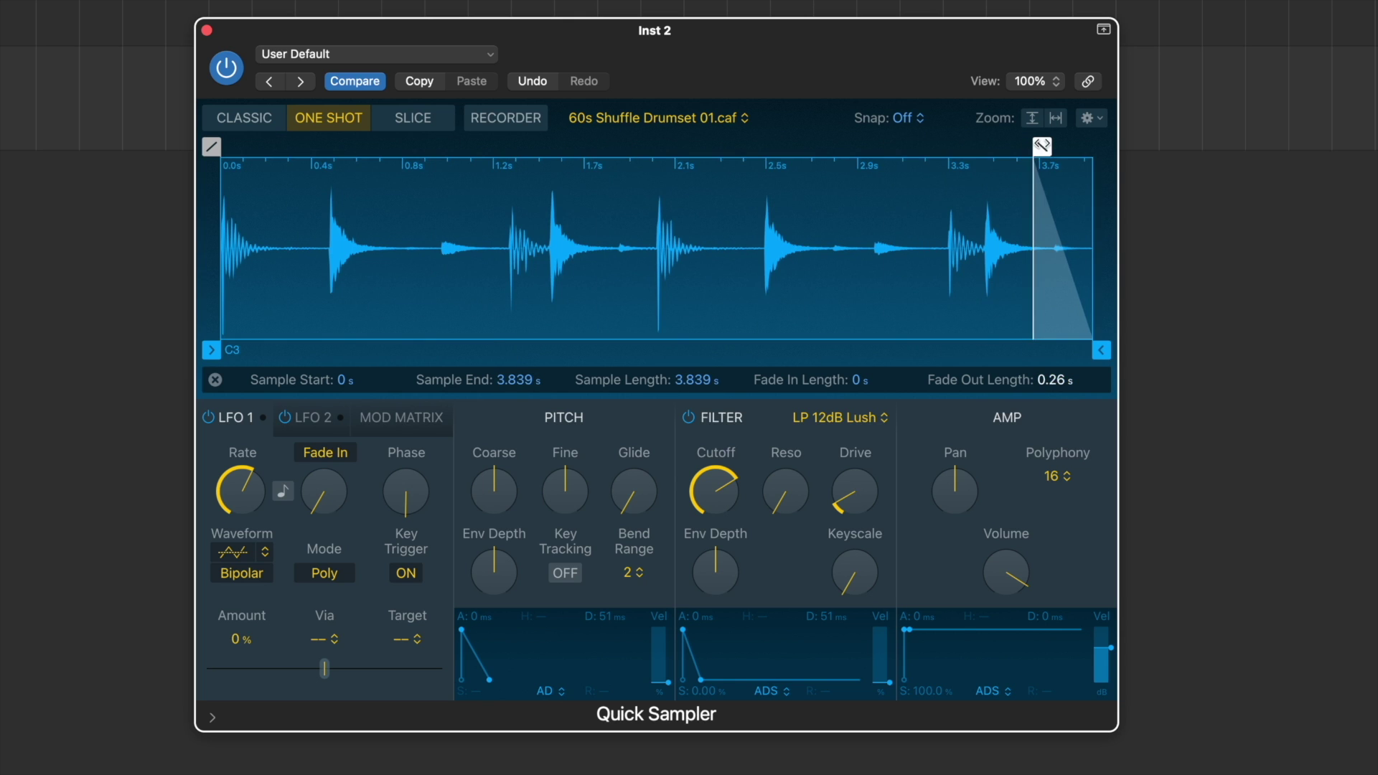
pyautogui.moveTo(1043, 146); pyautogui.dragTo(1103, 151)
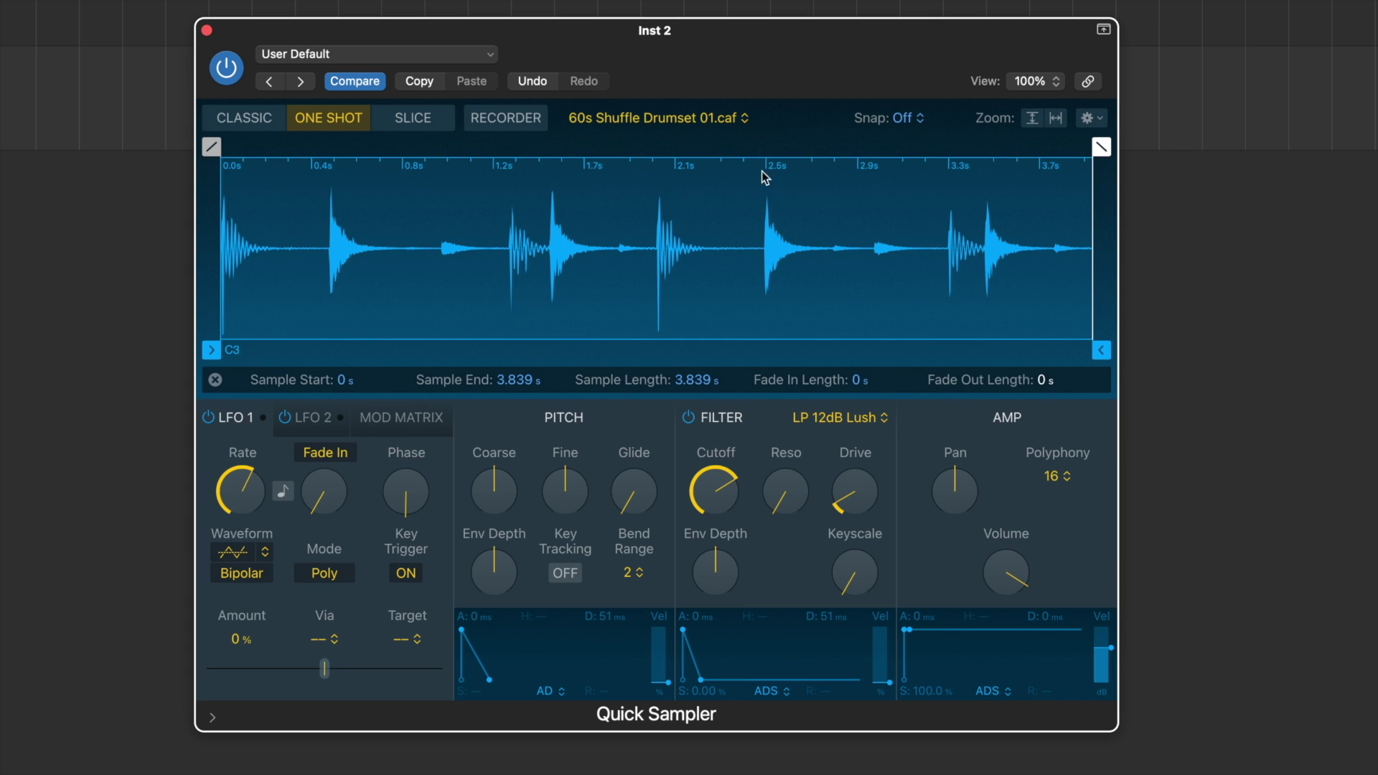
# Step: Switch the sampler to Slice mode and audition the first slice, mapped to C1
pyautogui.click(405, 123)
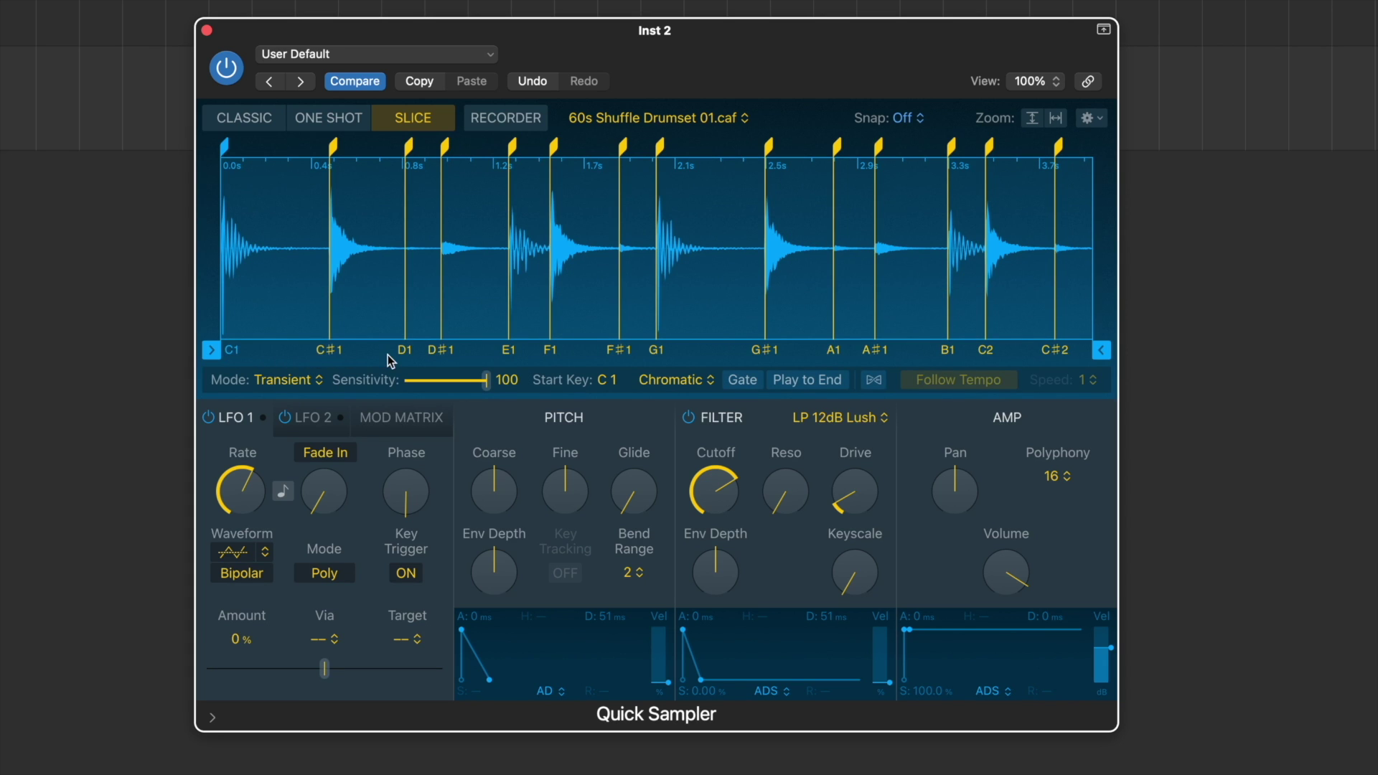
pyautogui.click(231, 352)
pyautogui.click(232, 352)
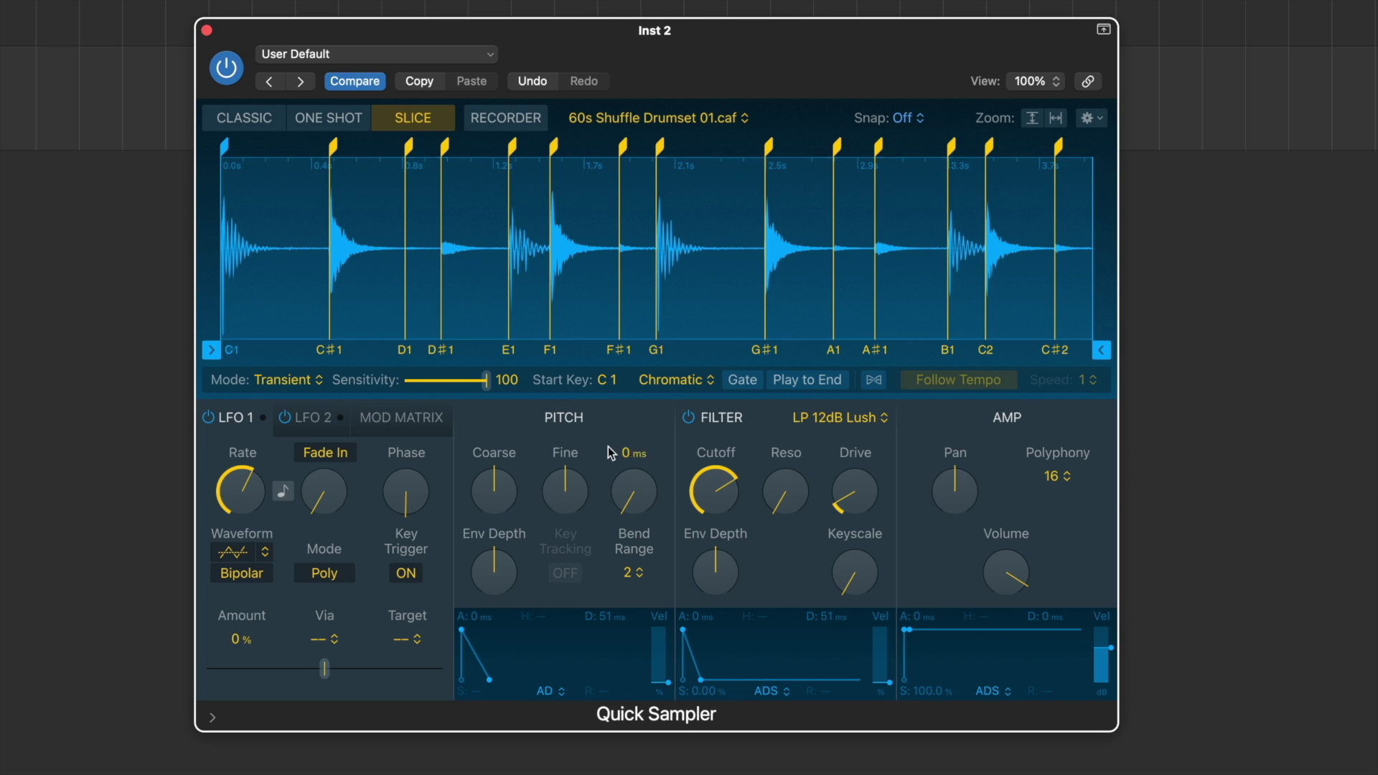
# Step: Raise the filter cutoff to its maximum
pyautogui.moveTo(728, 501)
pyautogui.moveTo(725, 456); pyautogui.dragTo(723, 404)
pyautogui.moveTo(727, 499)
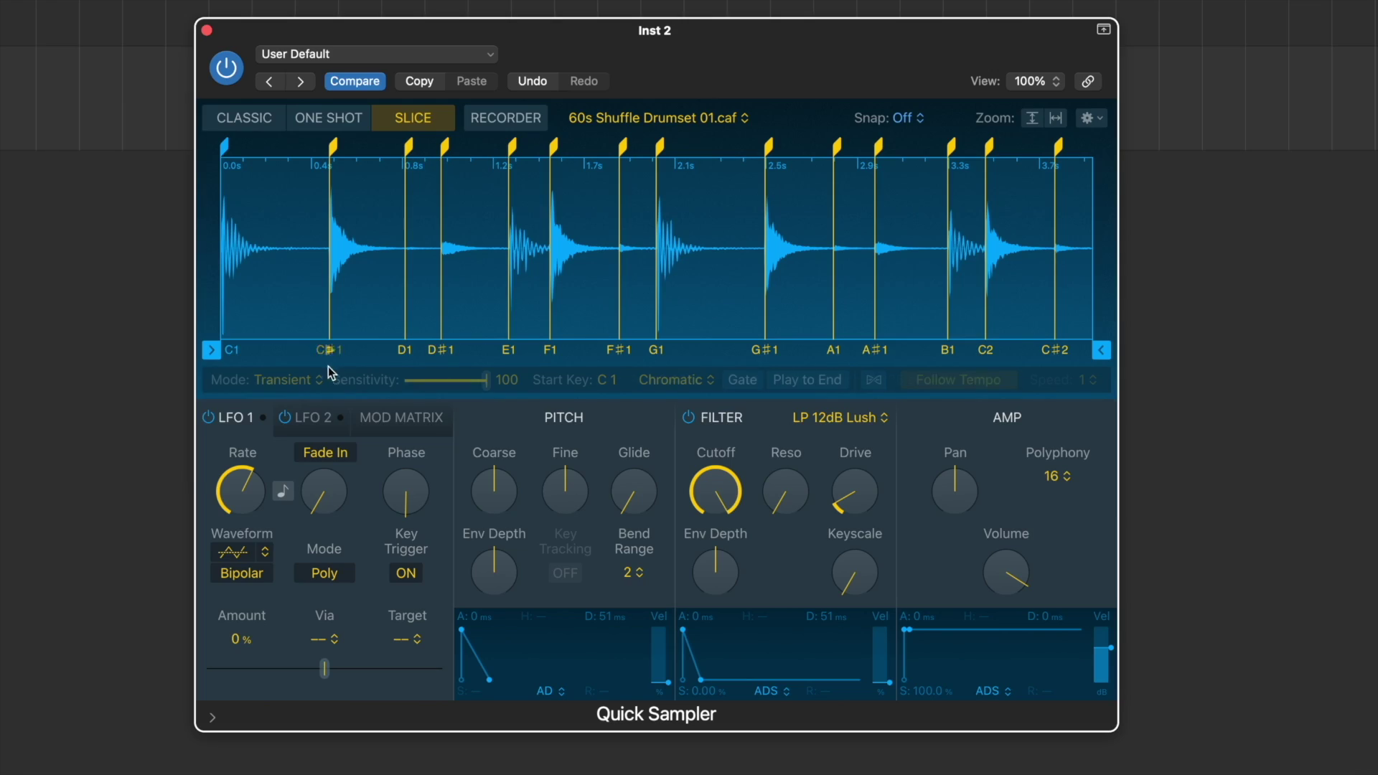
# Step: Set the start key of the drum slices to C 3
pyautogui.moveTo(329, 359)
pyautogui.moveTo(230, 354)
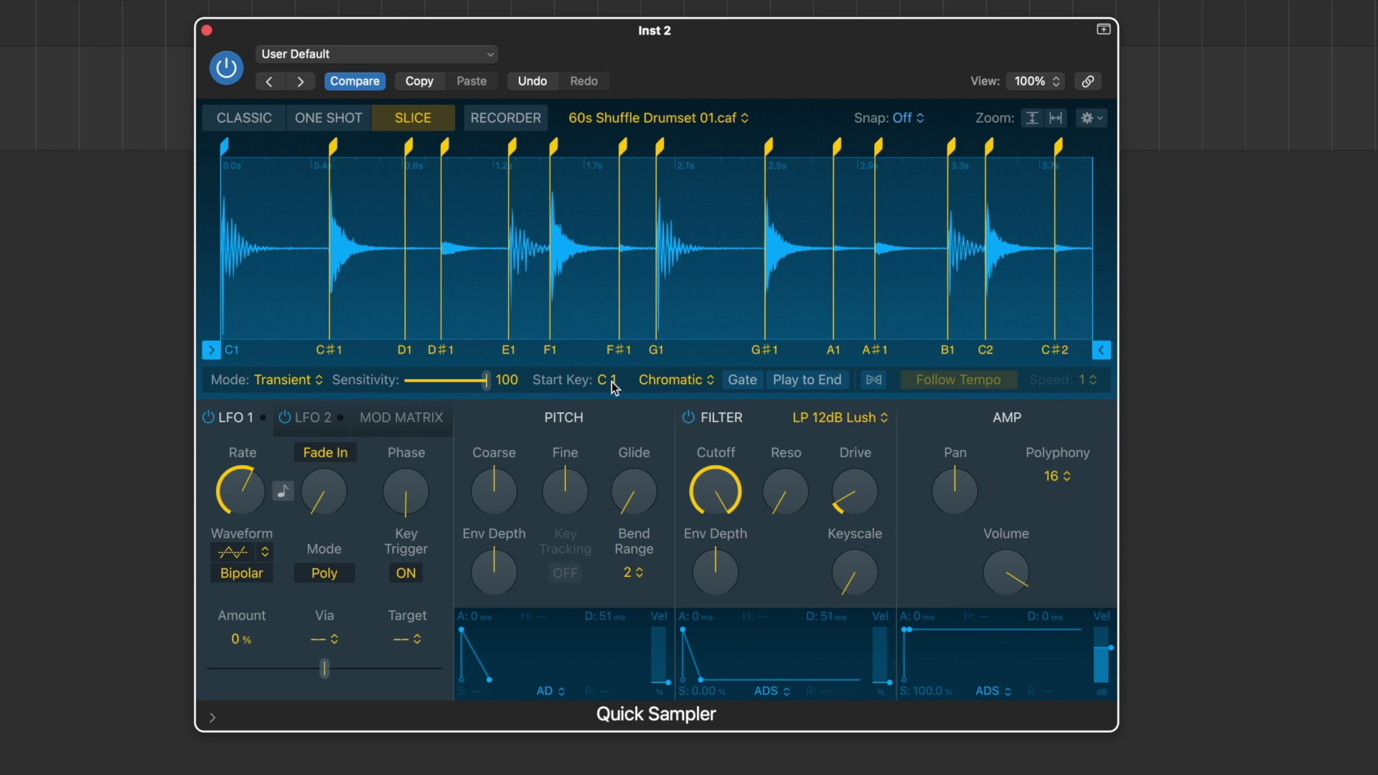
pyautogui.moveTo(615, 389); pyautogui.dragTo(614, 337)
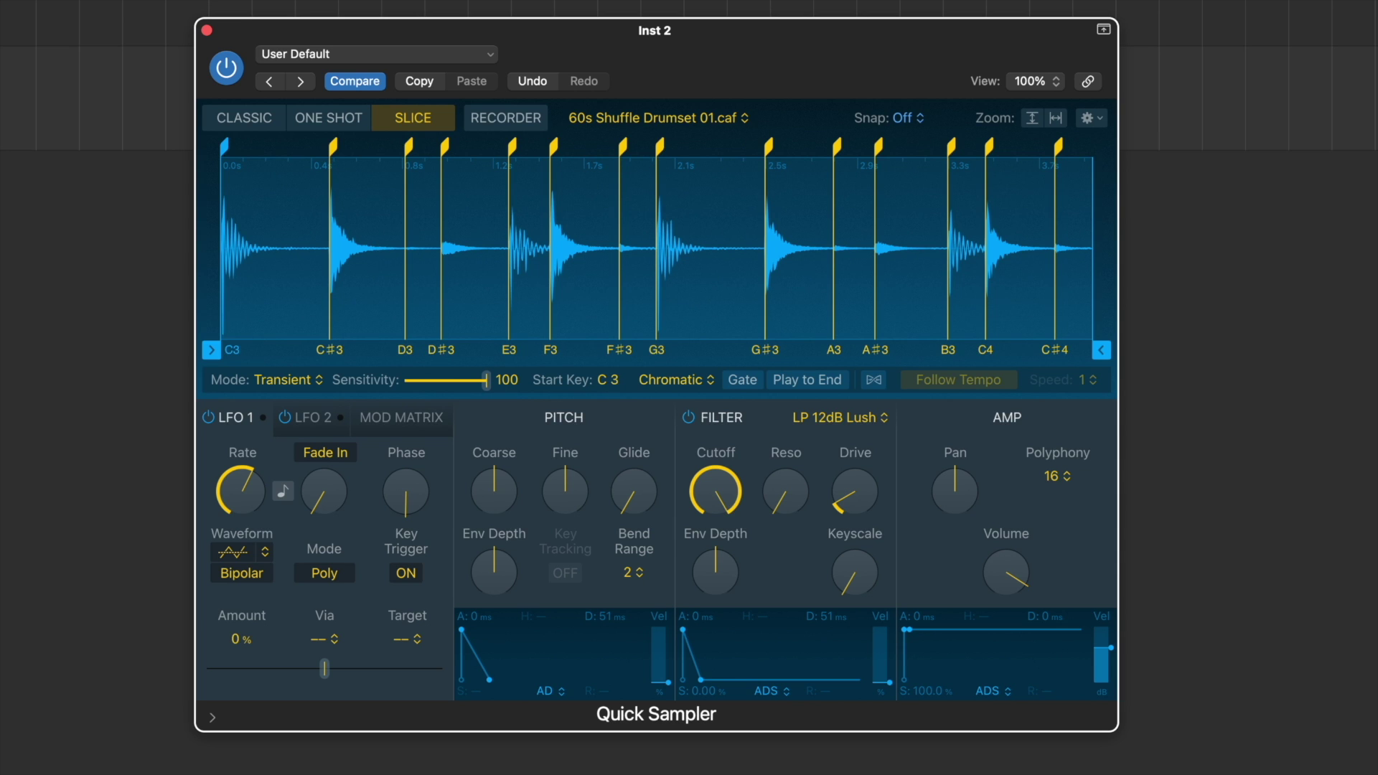
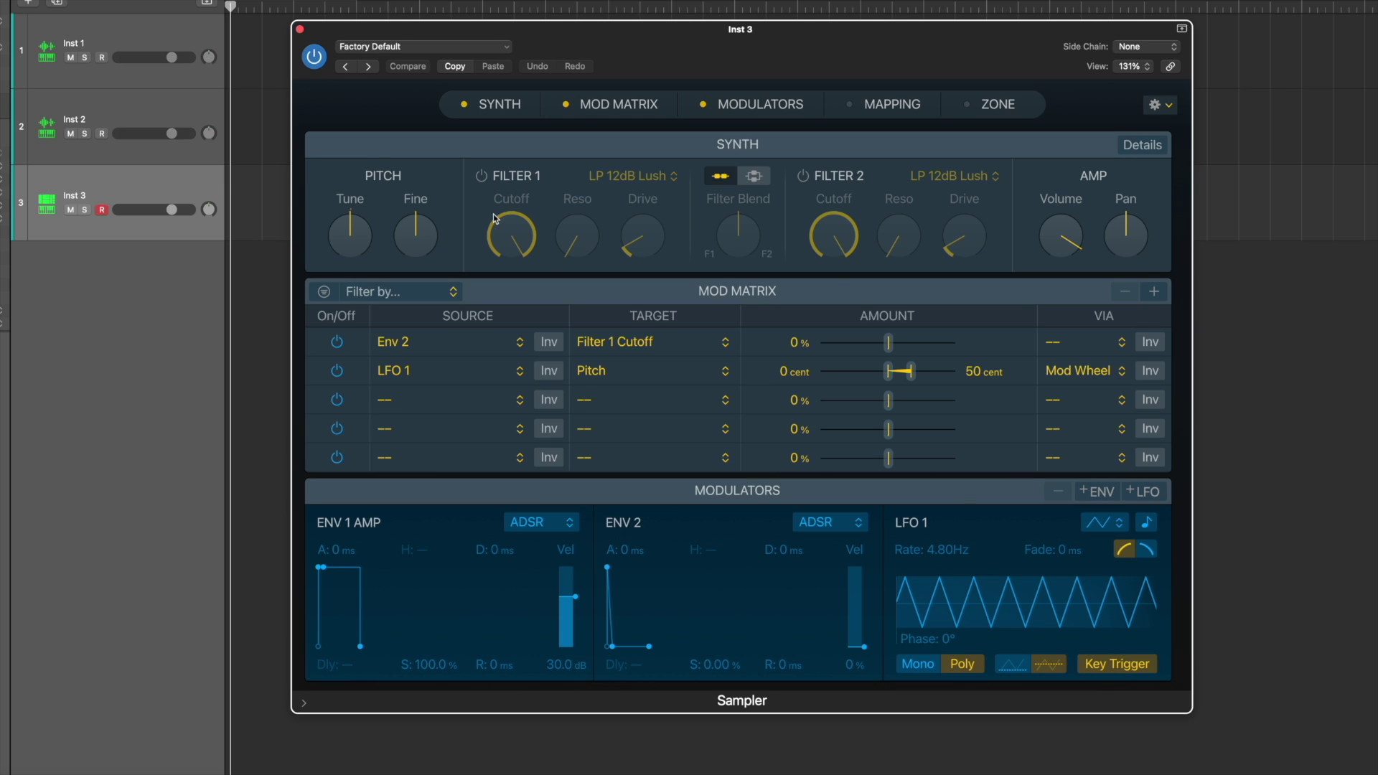
# Step: Look over the Sampler's Synth, Mod Matrix and Modulators sections on Inst 3 and show the Mapping section
pyautogui.moveTo(1104, 228)
pyautogui.moveTo(440, 237)
pyautogui.moveTo(328, 241)
pyautogui.click(889, 106)
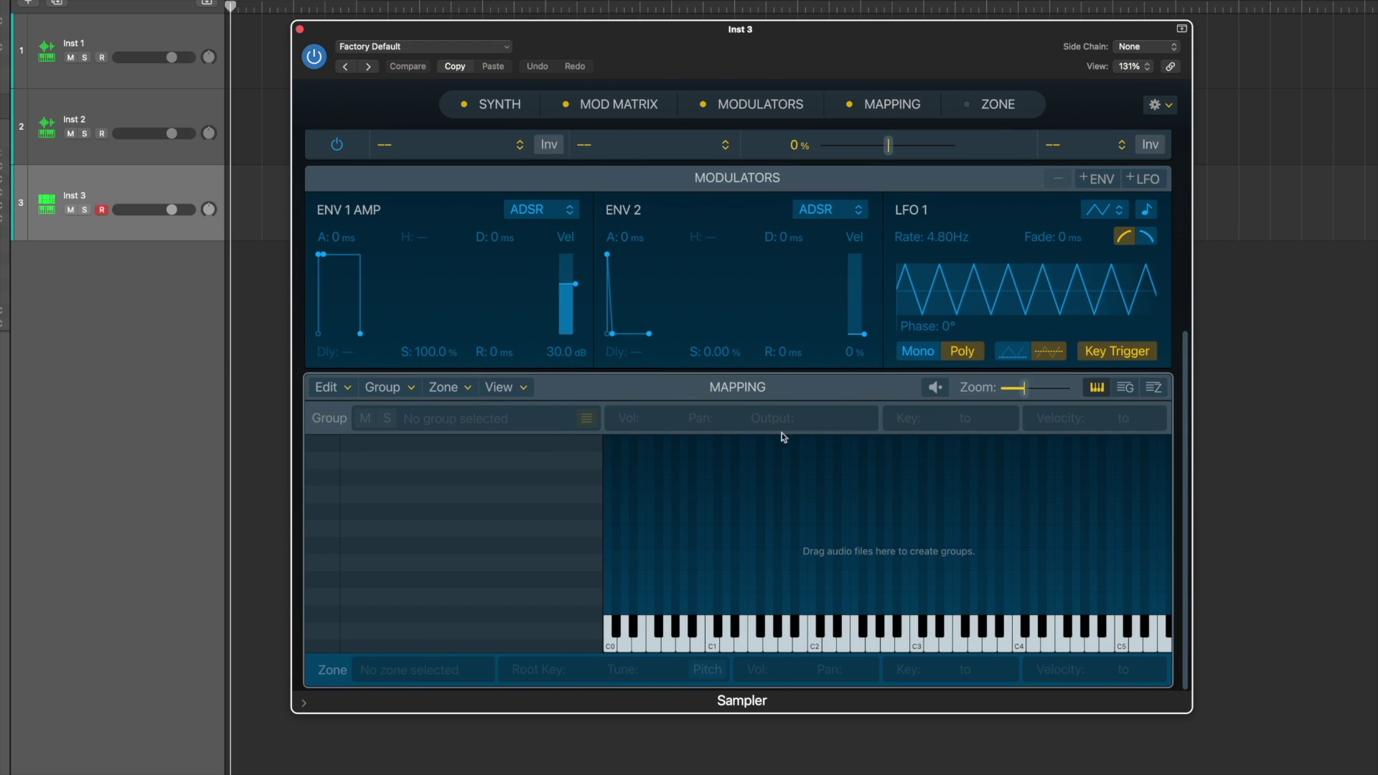
pyautogui.scroll(5, 704, 505)
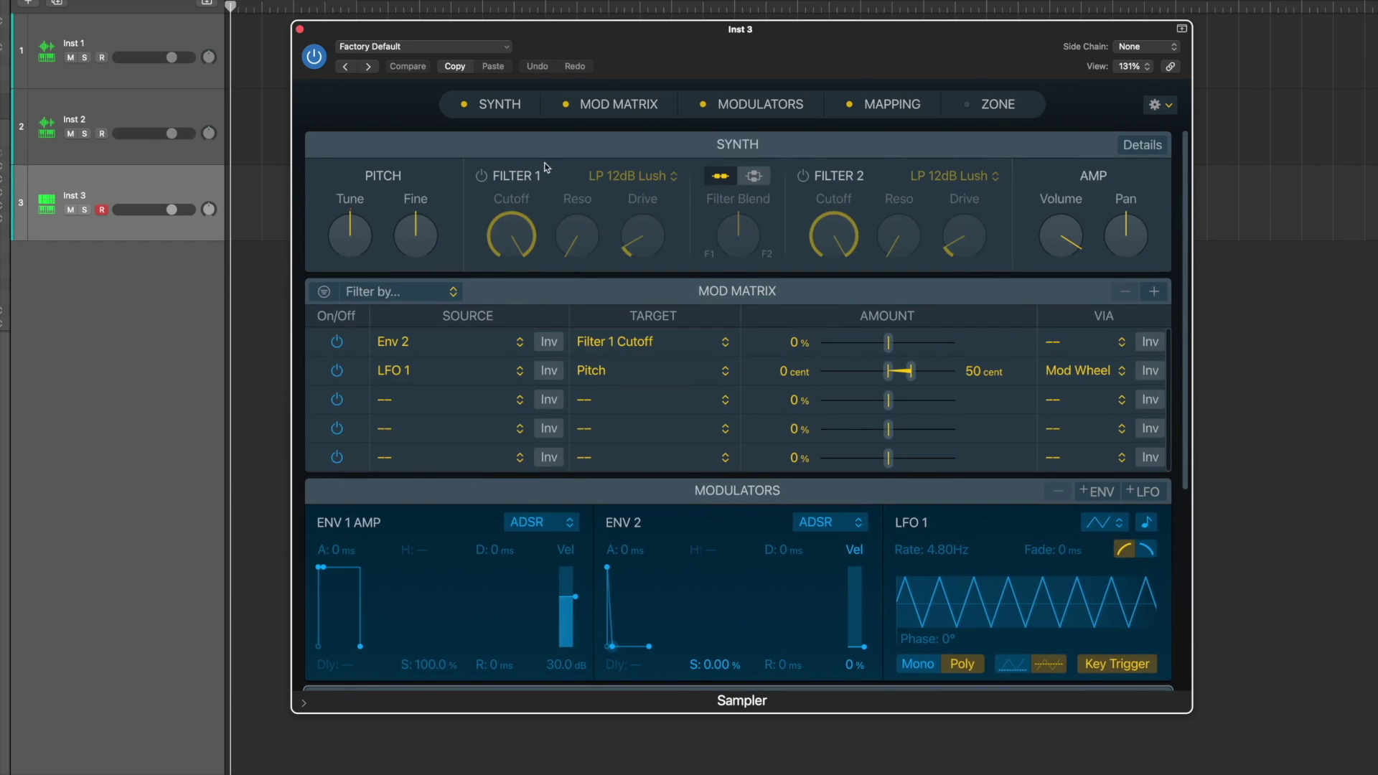
pyautogui.click(761, 104)
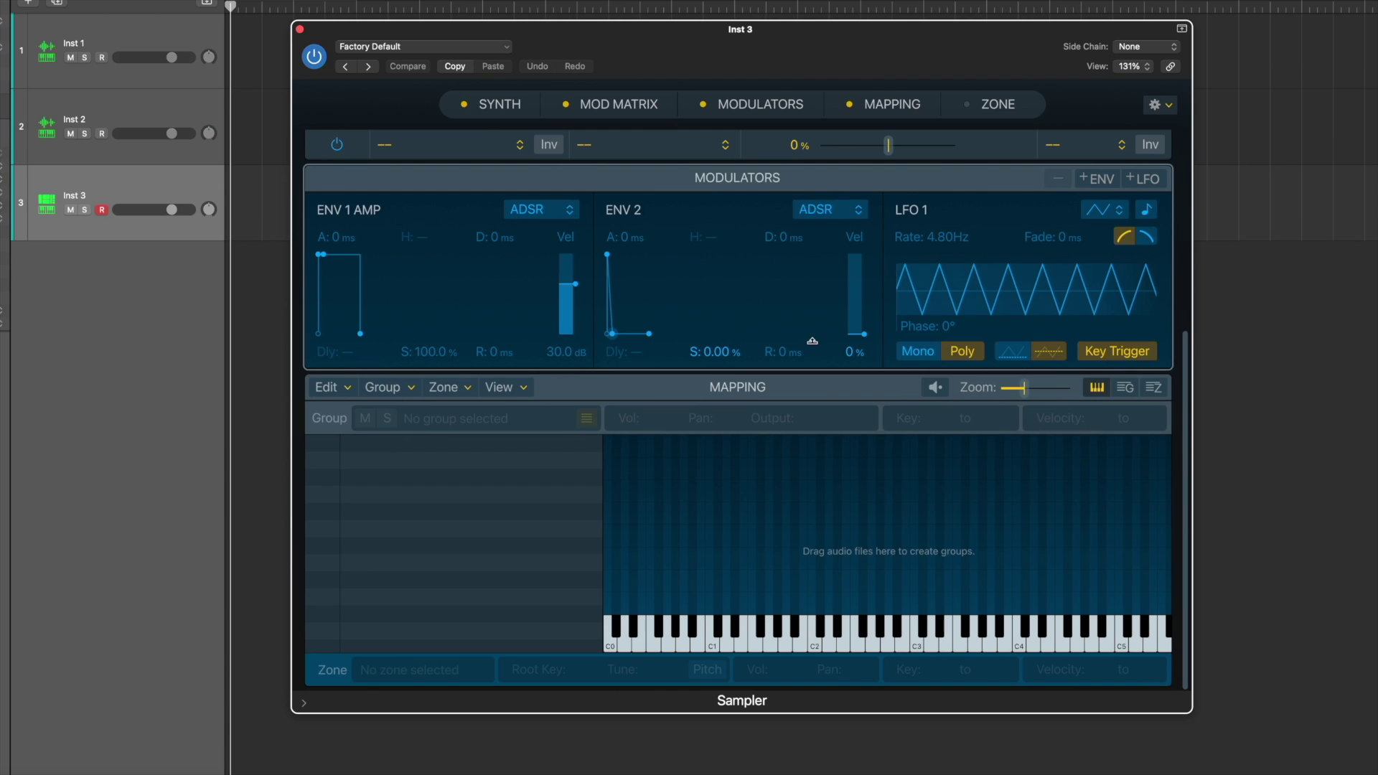
pyautogui.click(890, 106)
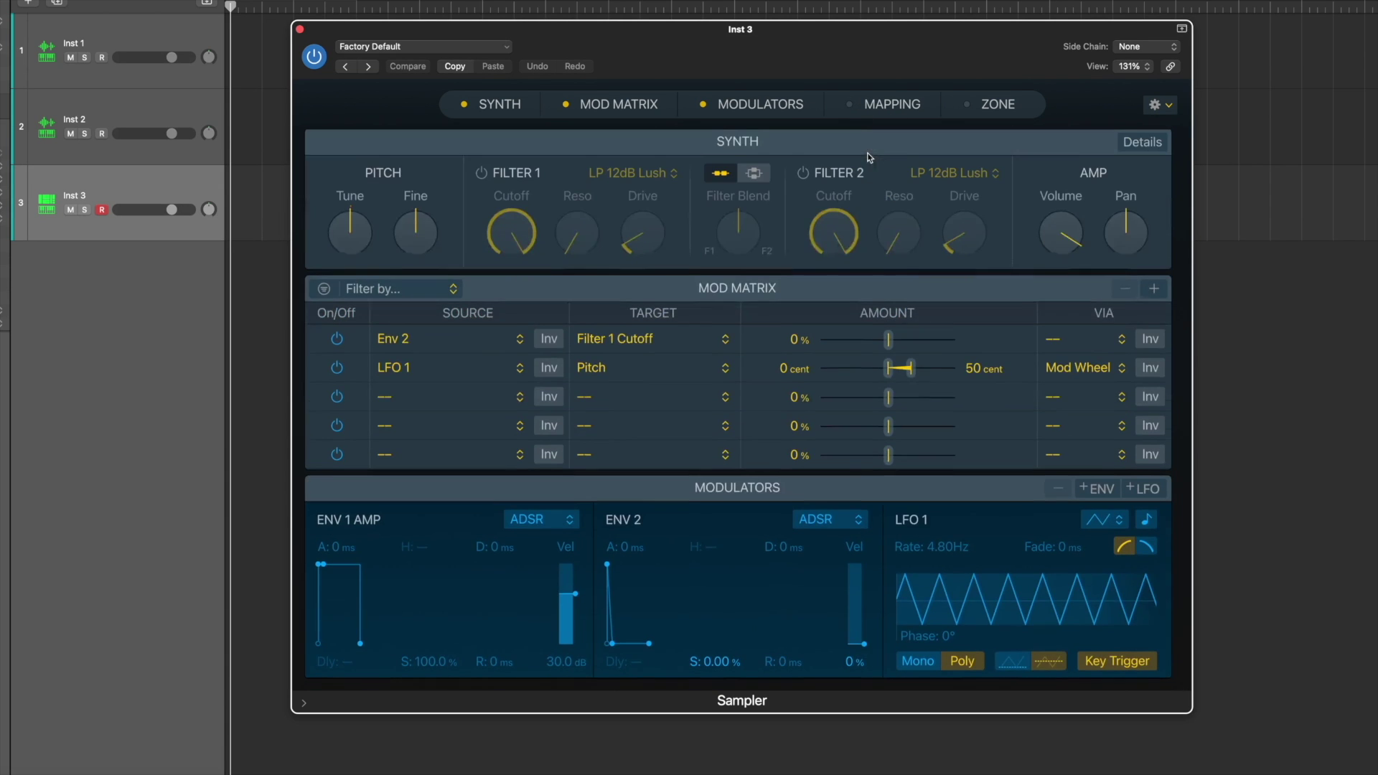
pyautogui.click(890, 104)
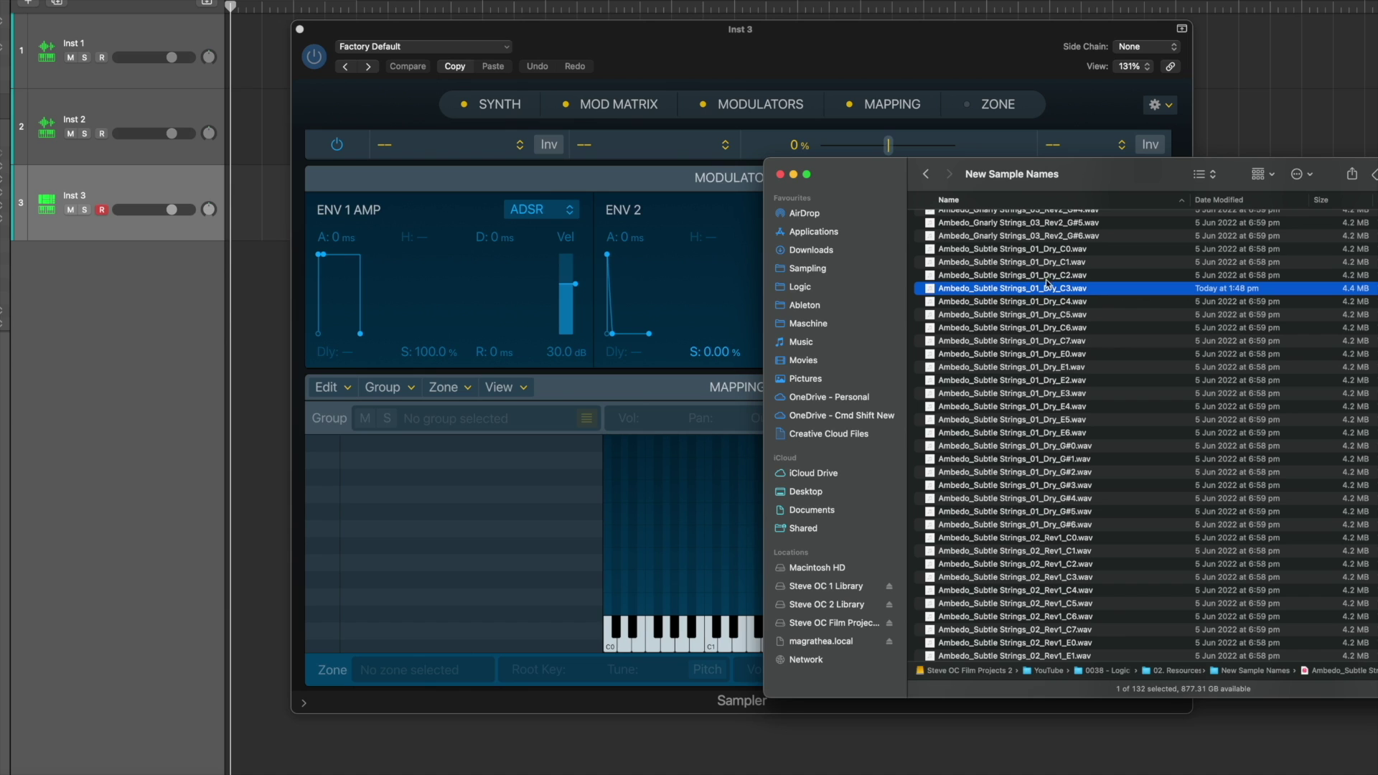
# Step: In the New Sample Names folder in Finder, highlight in turn the C, E and G# files of Ambedo_Subtle Strings_01_Dry
pyautogui.click(1027, 250)
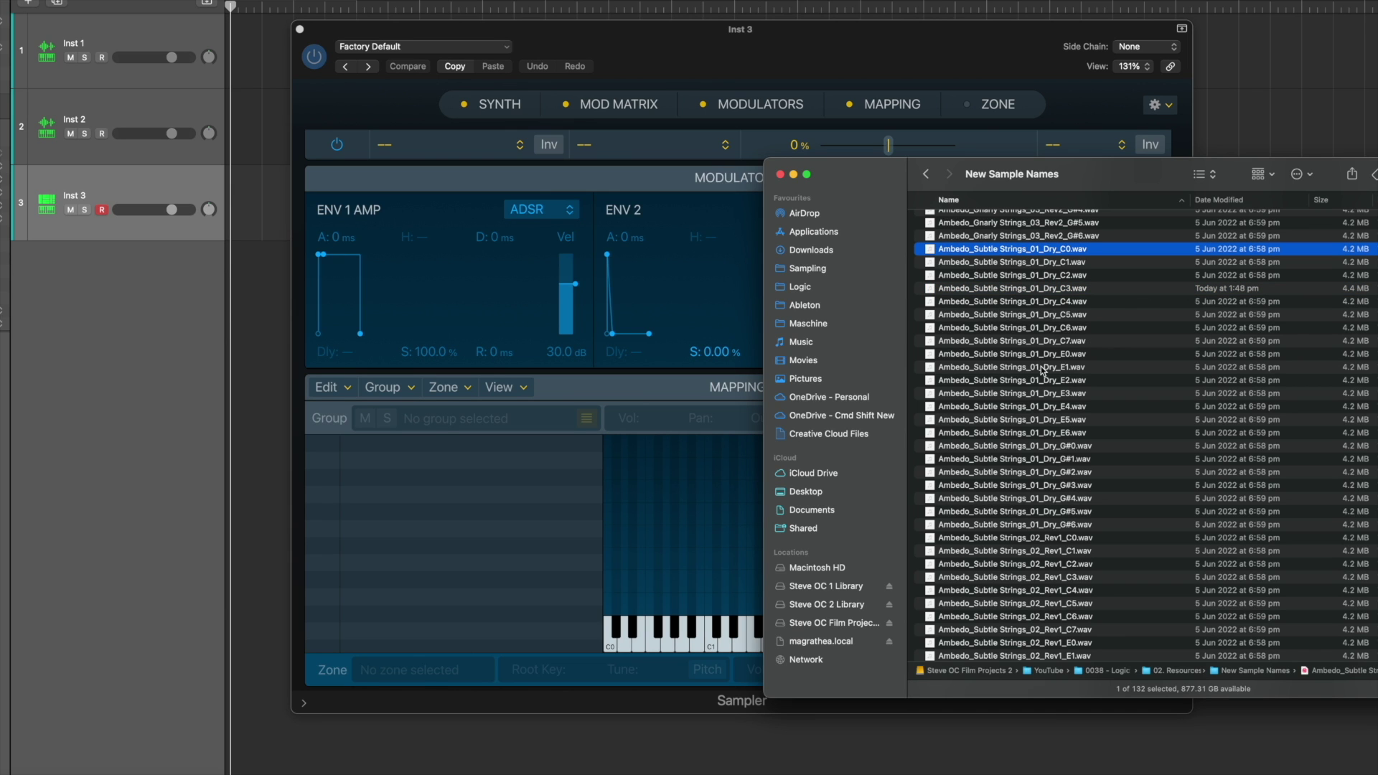
pyautogui.keyDown('shift'); pyautogui.click(1055, 342); pyautogui.keyUp('shift')
pyautogui.click(1038, 354)
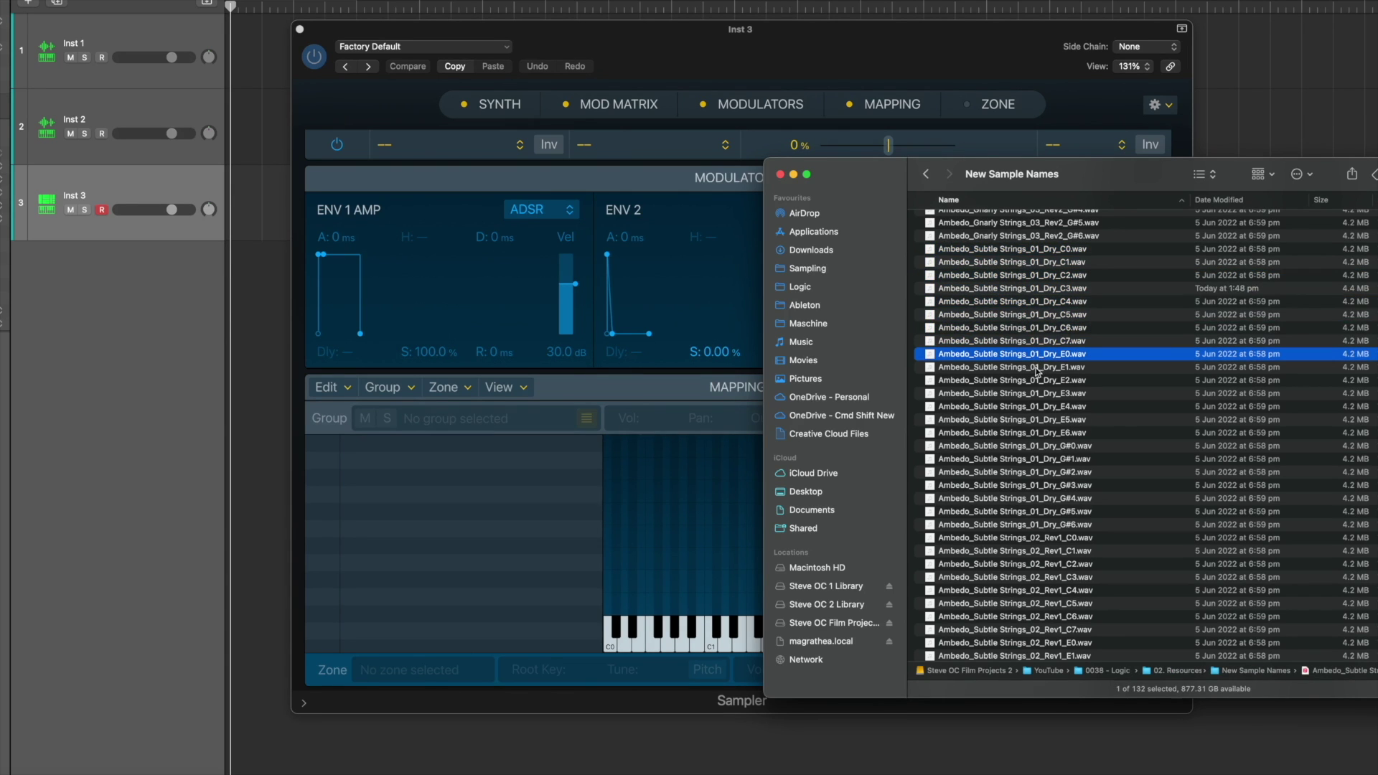
pyautogui.keyDown('shift'); pyautogui.click(1045, 444); pyautogui.keyUp('shift')
pyautogui.click(1047, 446)
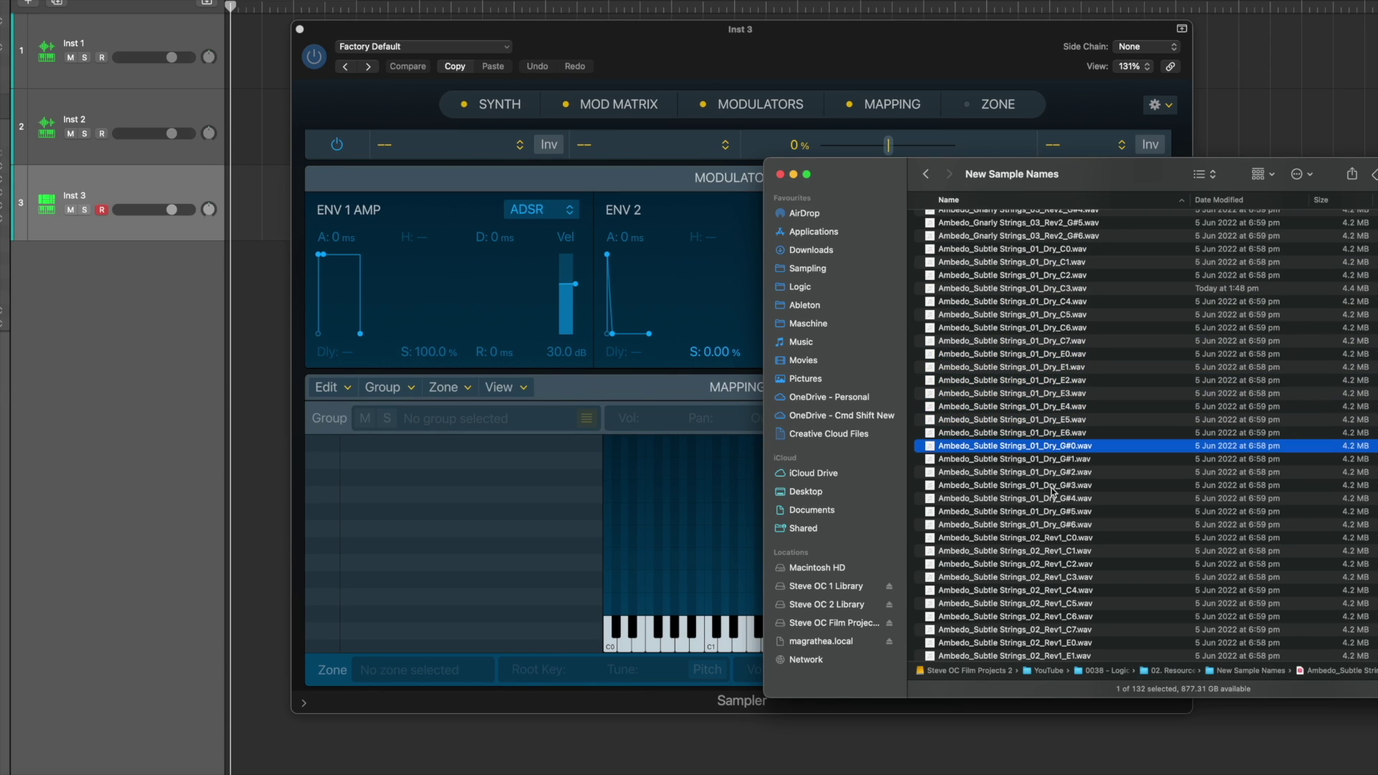
pyautogui.keyDown('shift'); pyautogui.click(1051, 525); pyautogui.keyUp('shift')
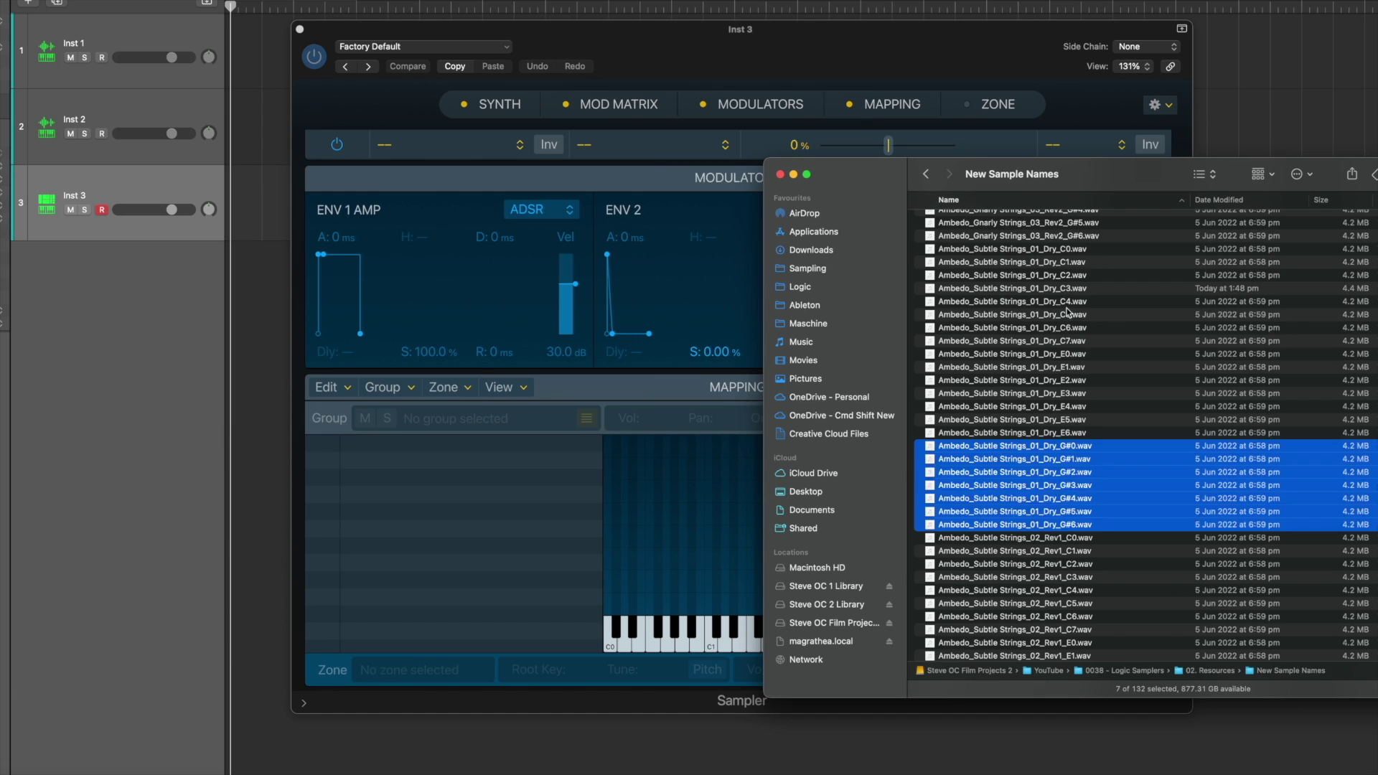
# Step: Load the eight files Ambedo_Subtle Strings_01_Dry_C0 to C7 from Finder into the Sampler on Inst 3
pyautogui.click(1070, 314)
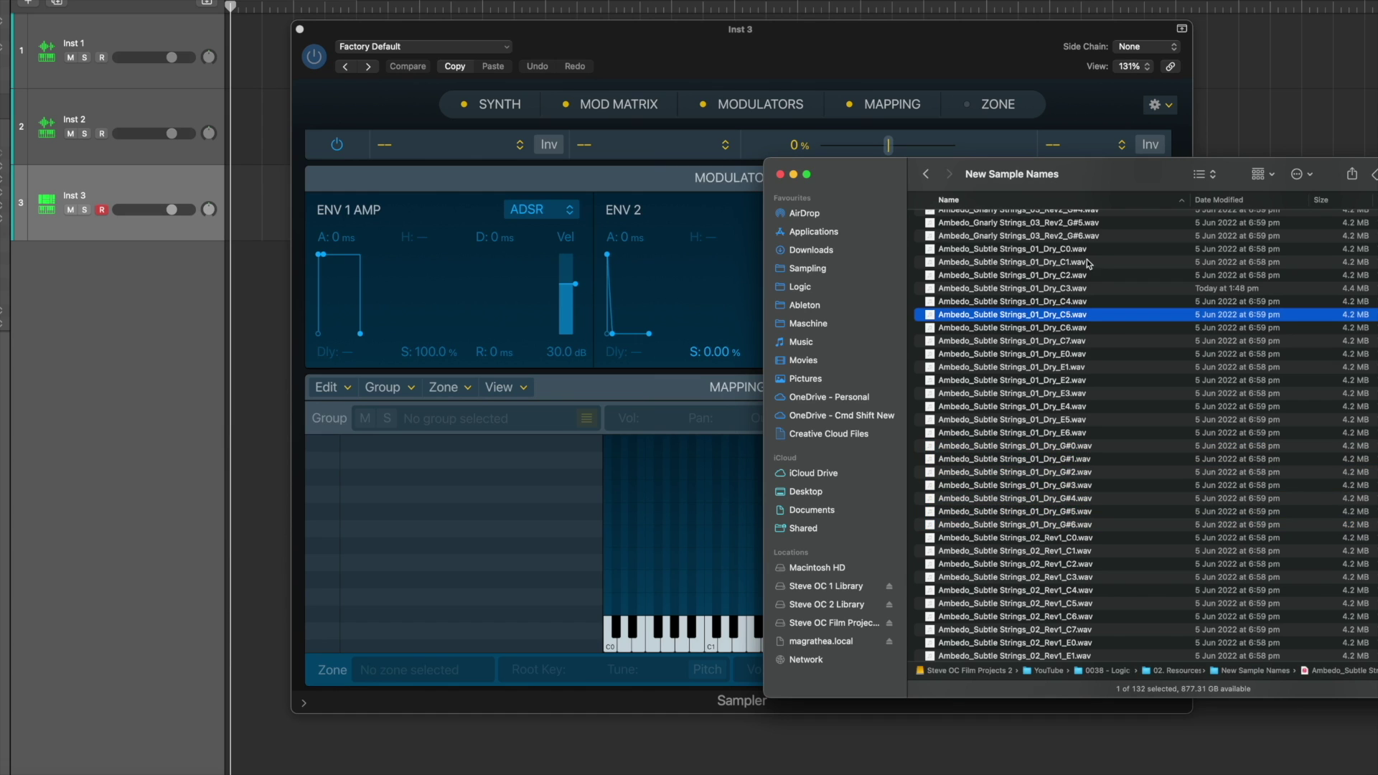
pyautogui.click(1078, 249)
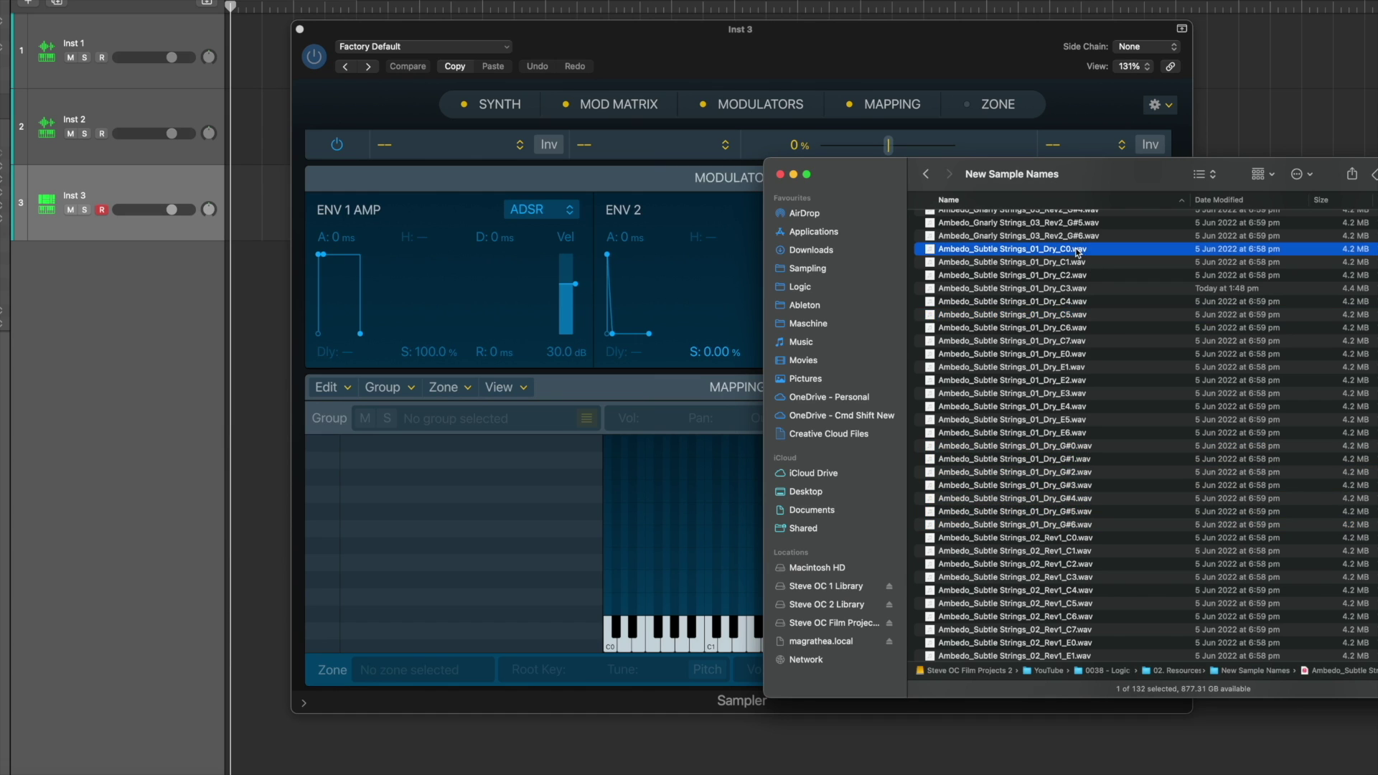
pyautogui.keyDown('shift'); pyautogui.click(1069, 341); pyautogui.keyUp('shift')
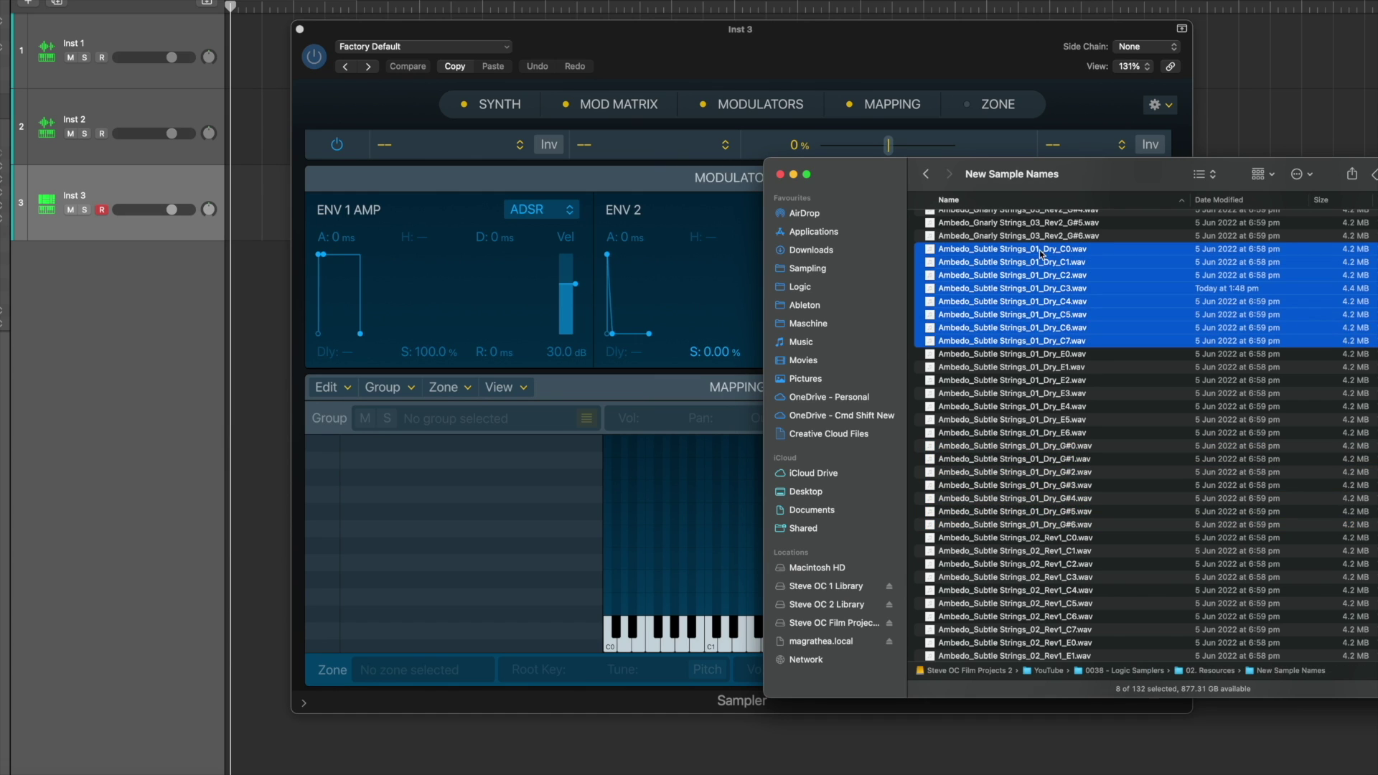
pyautogui.moveTo(987, 253); pyautogui.dragTo(398, 136)
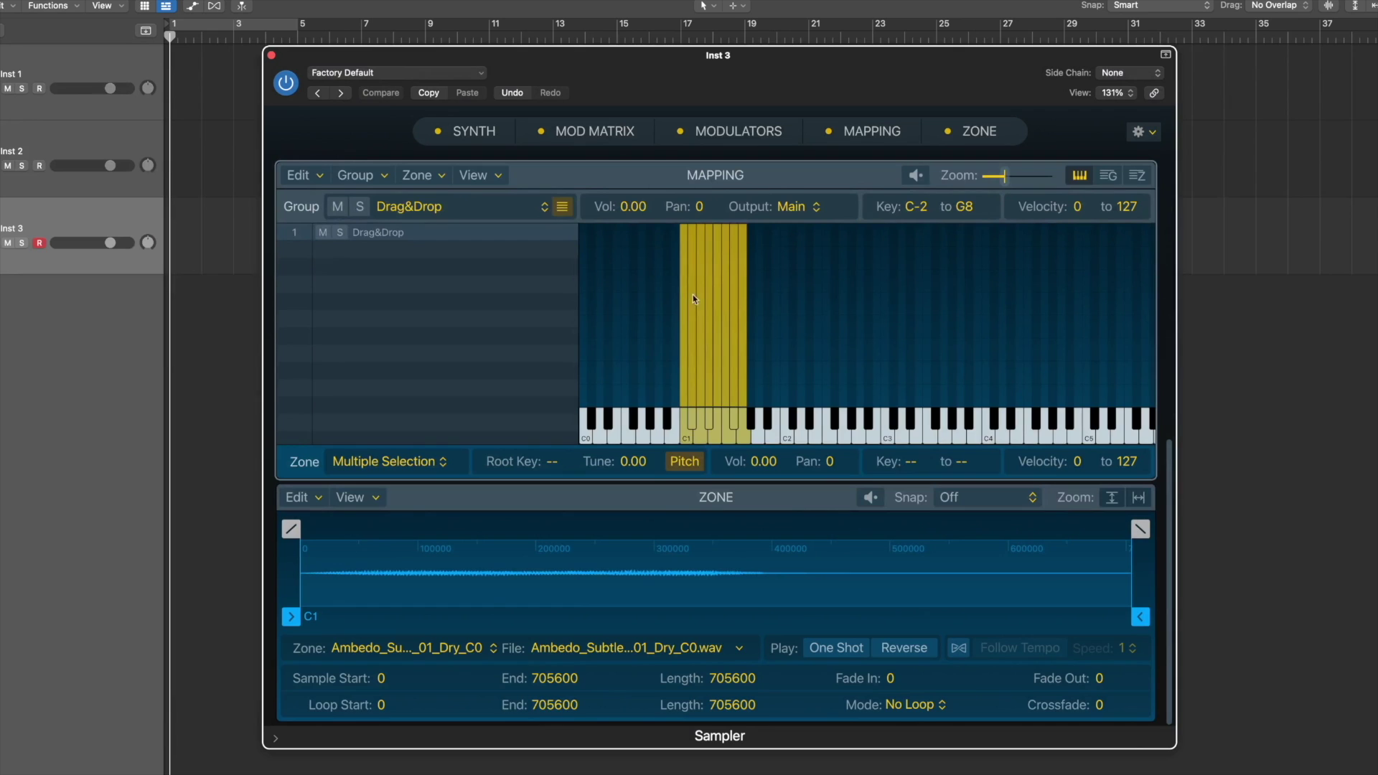
# Step: Examine which keys and root keys the C0, C1, C2 and C3 sample zones are assigned to in the Mapping editor
pyautogui.click(794, 320)
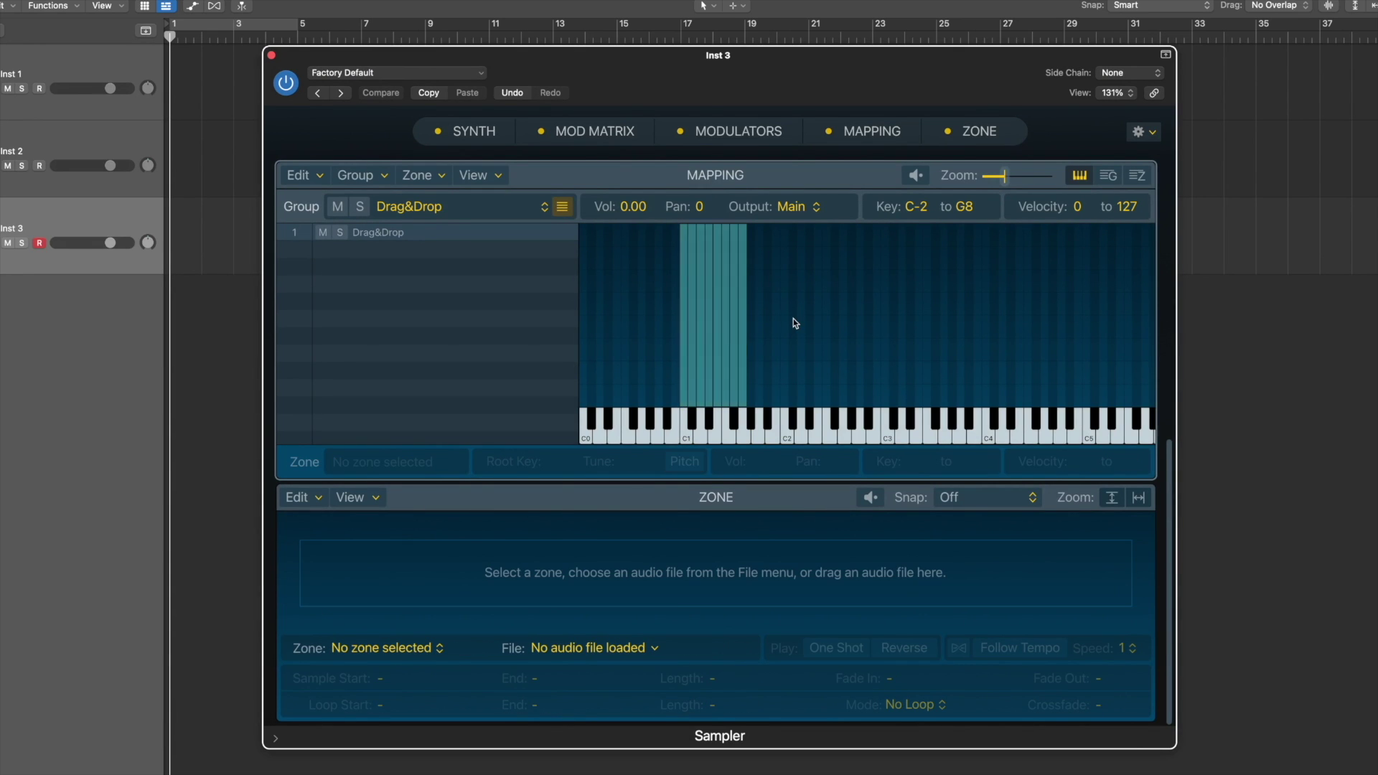
pyautogui.click(687, 344)
pyautogui.click(693, 330)
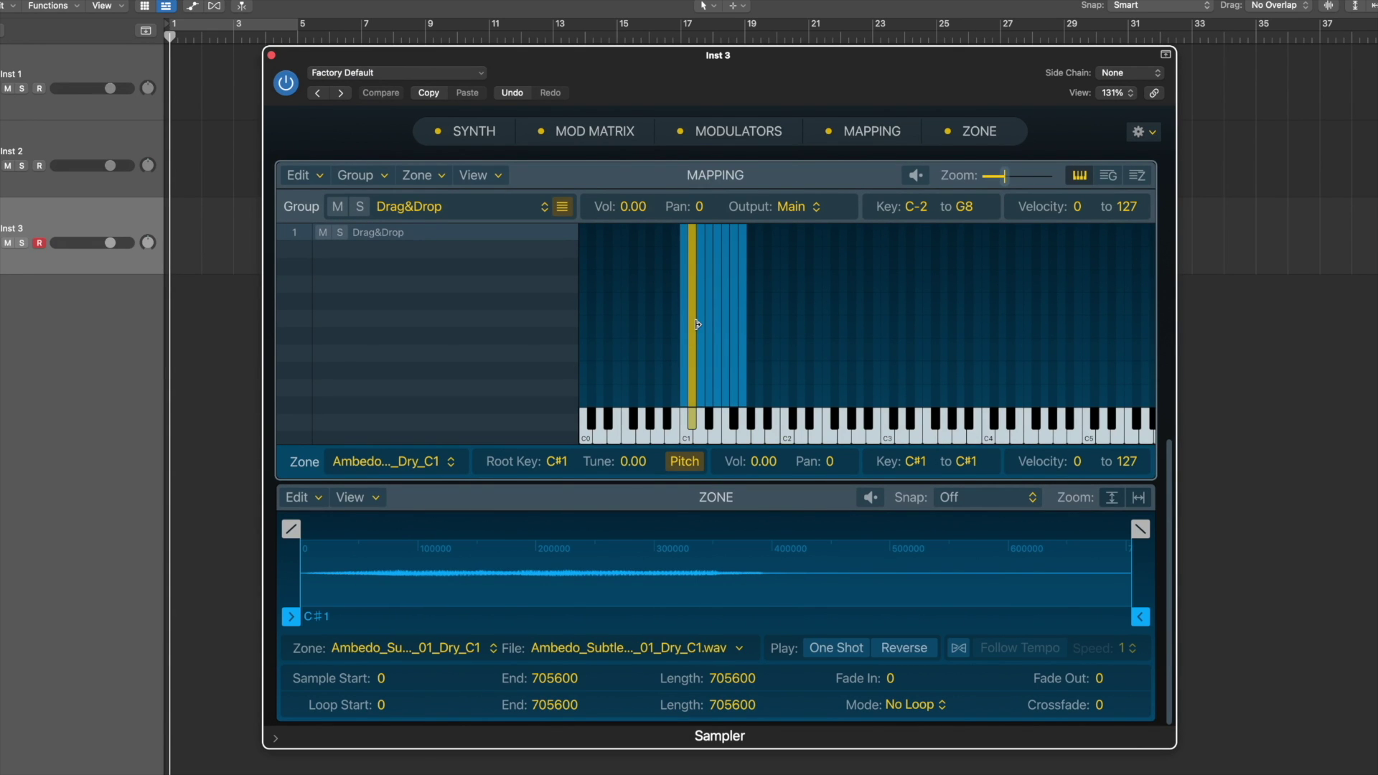
pyautogui.click(700, 326)
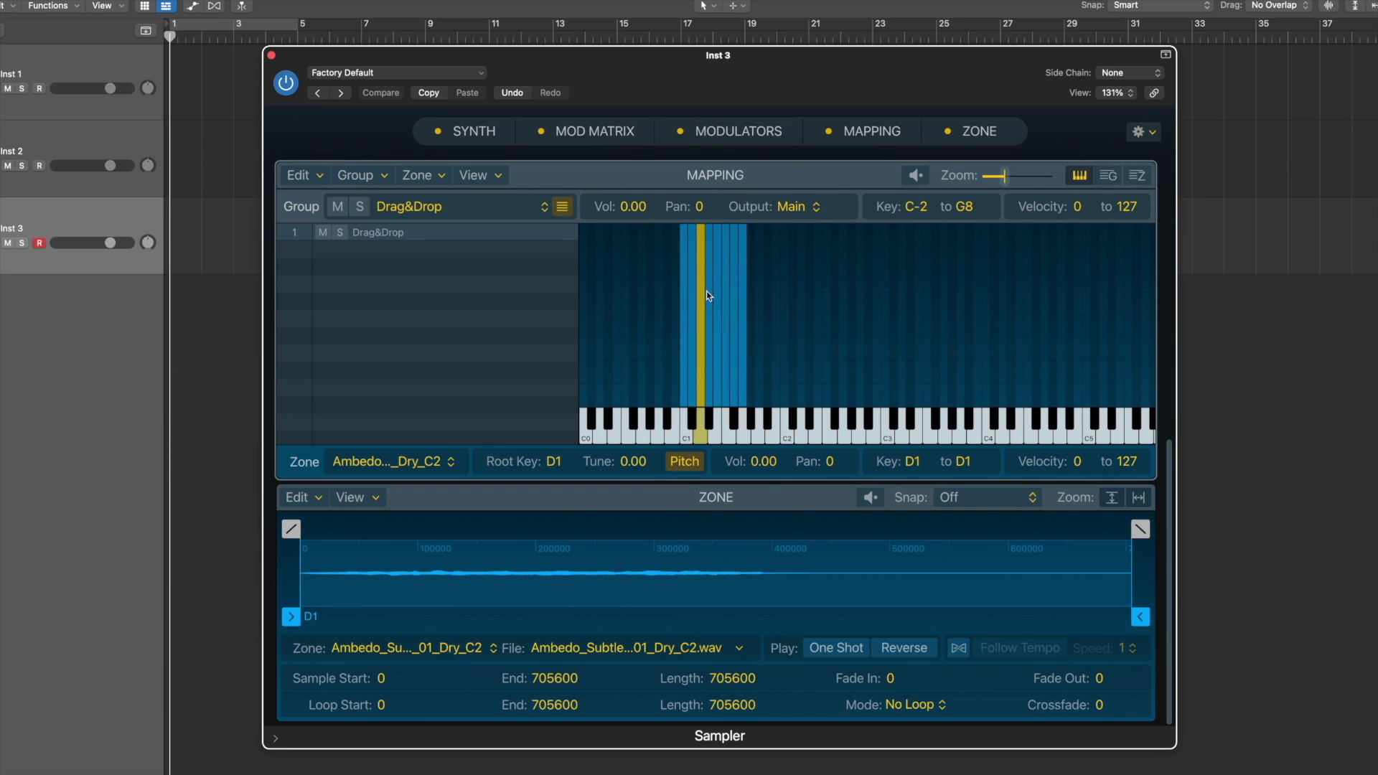
pyautogui.click(710, 293)
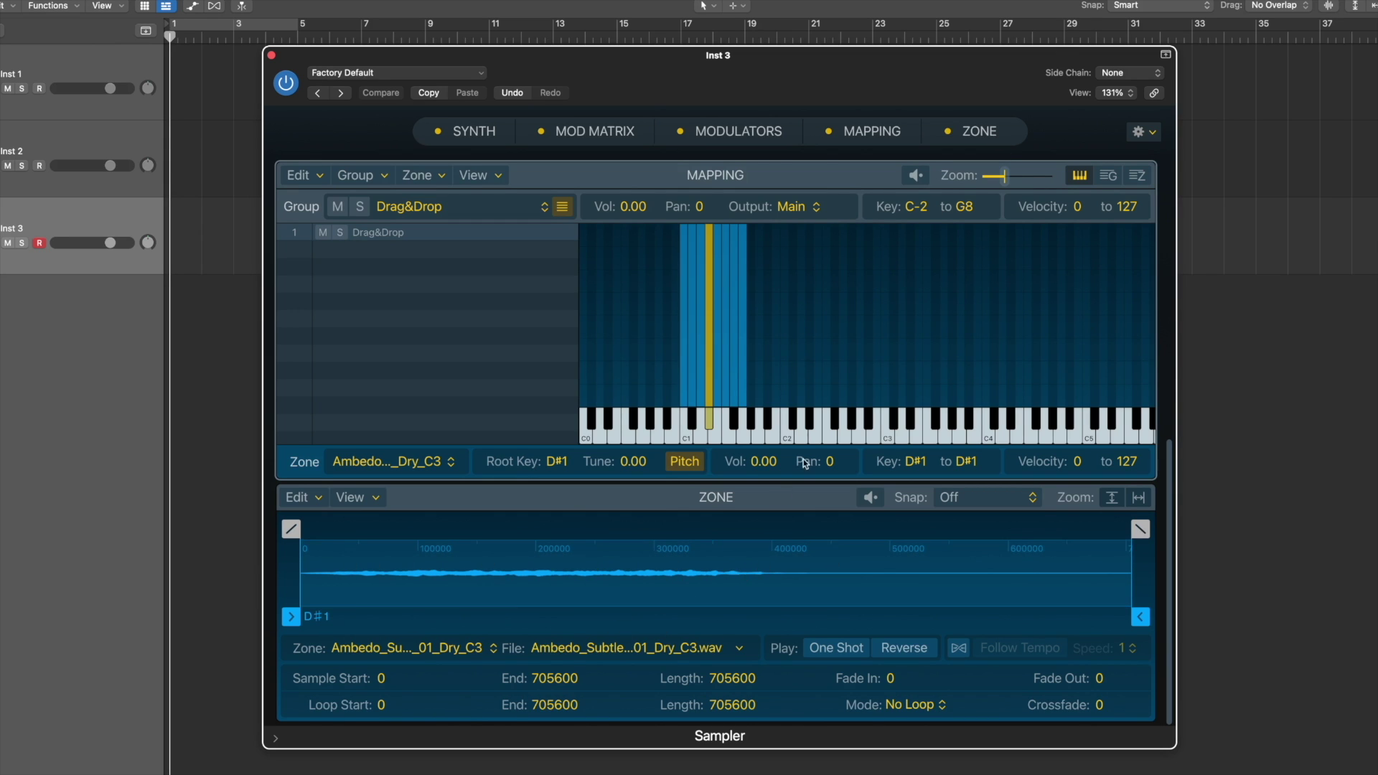
pyautogui.click(683, 377)
pyautogui.click(691, 377)
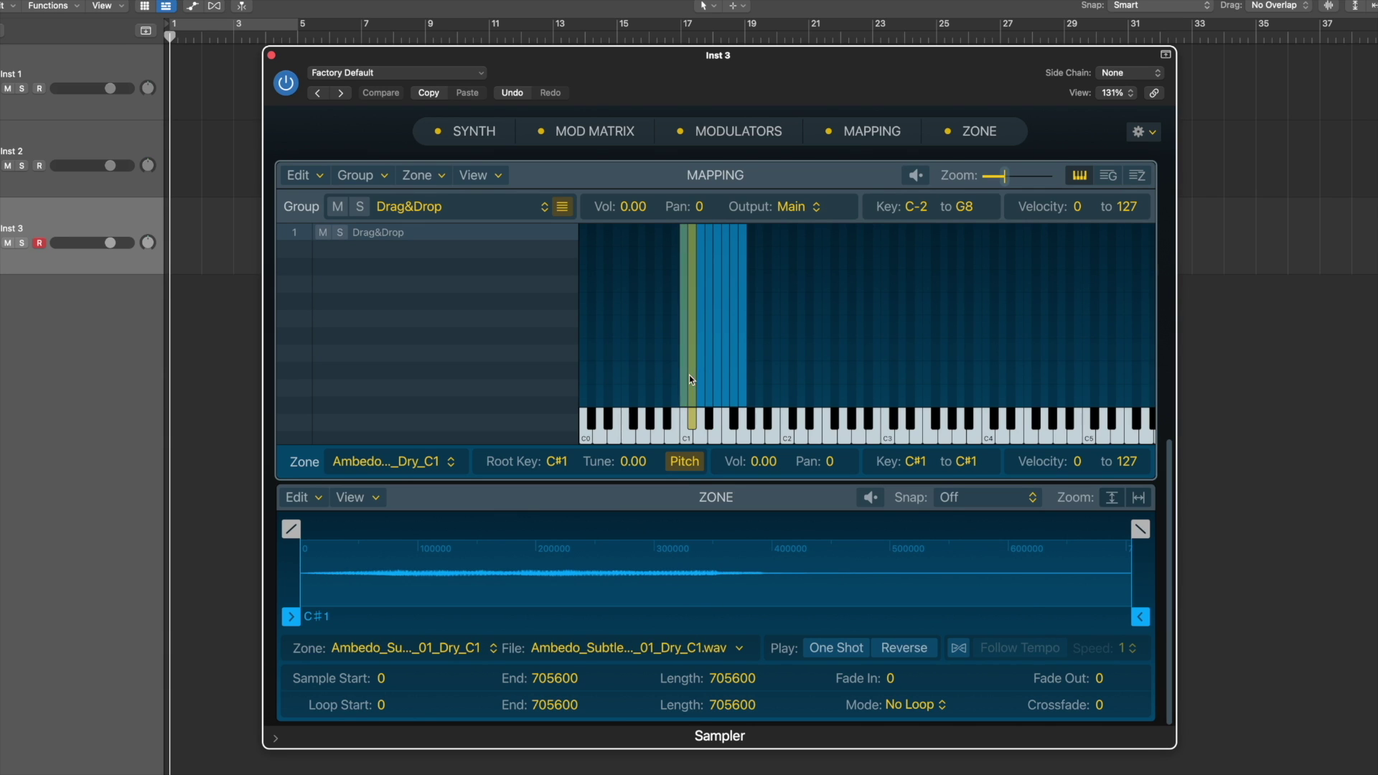
pyautogui.click(699, 372)
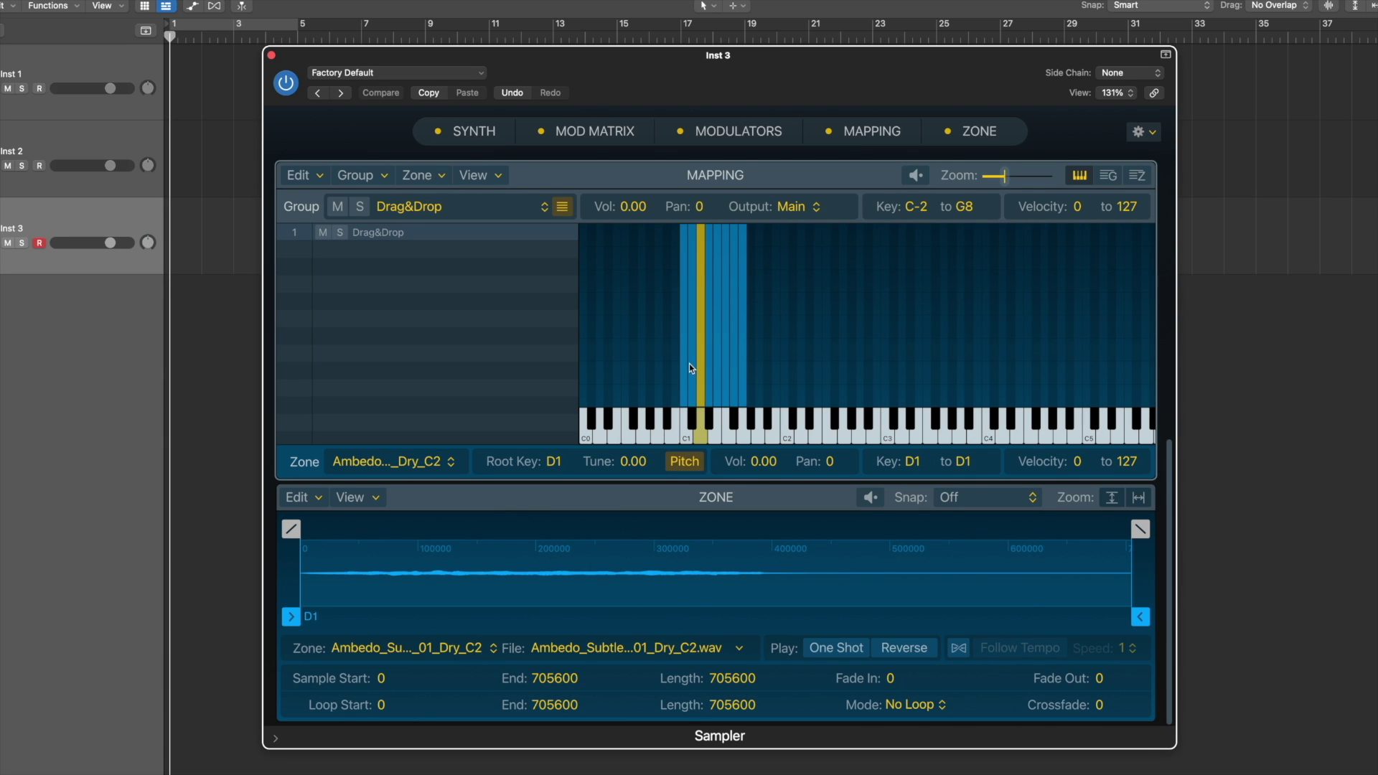
pyautogui.click(689, 365)
pyautogui.click(684, 378)
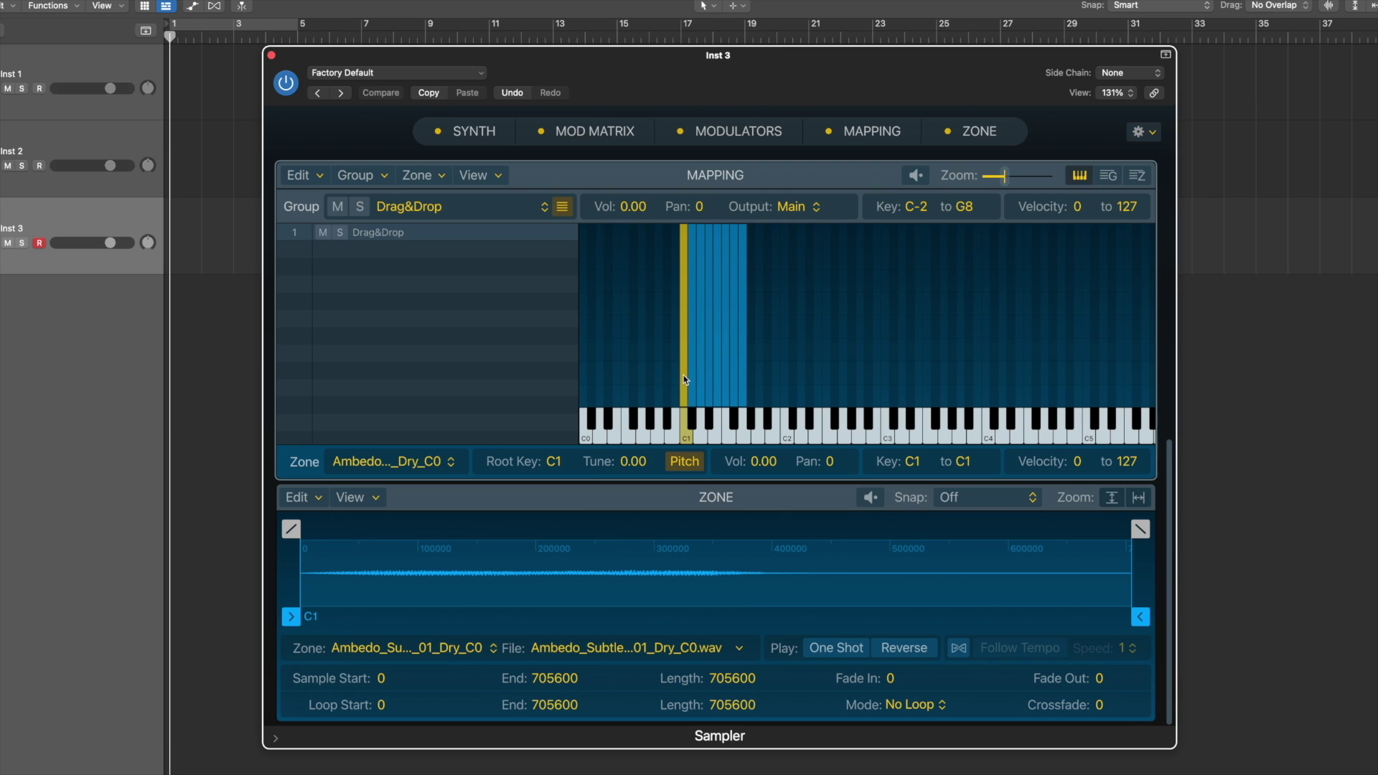
pyautogui.click(684, 378)
pyautogui.click(691, 414)
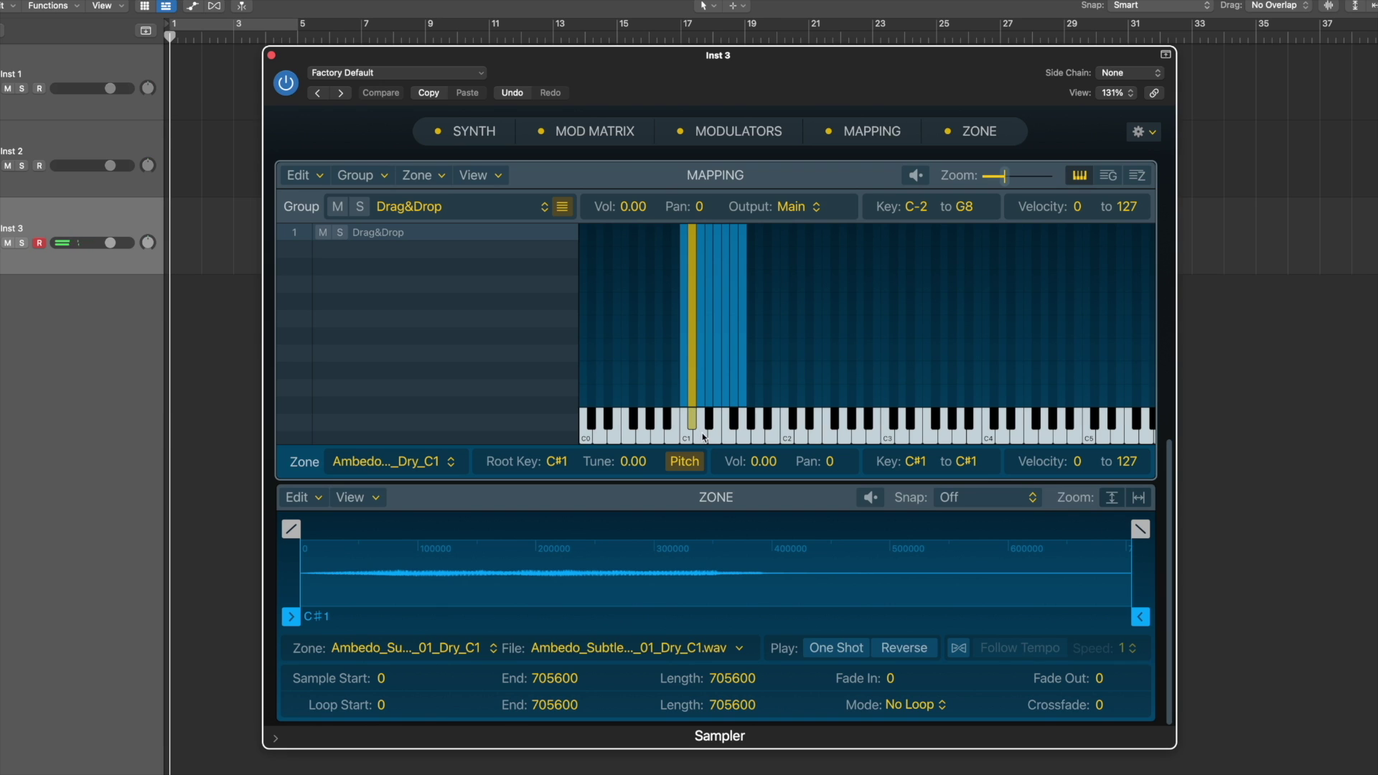
pyautogui.click(703, 437)
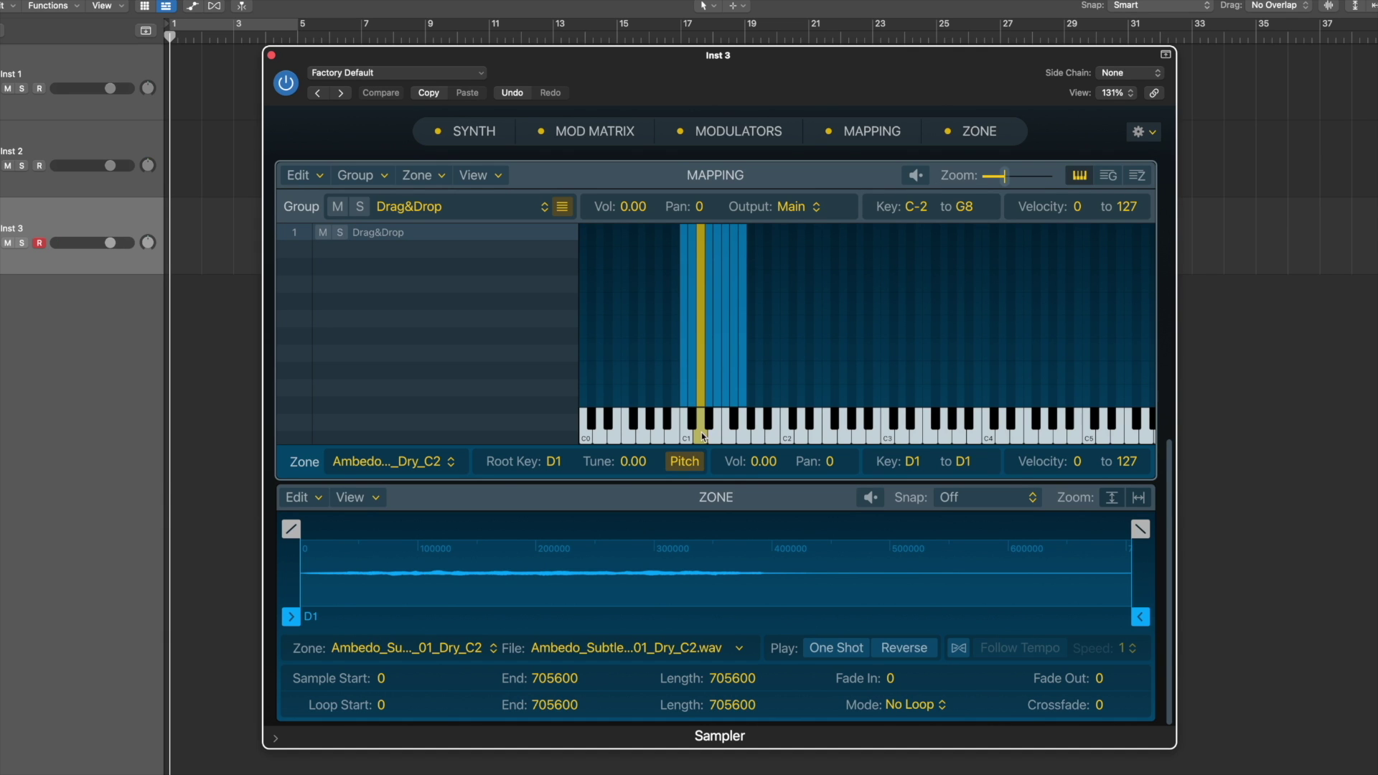
# Step: Move the C7 sample's zone to key C7 and bring its upper velocity limit back to full range
pyautogui.moveTo(1004, 175); pyautogui.dragTo(994, 201)
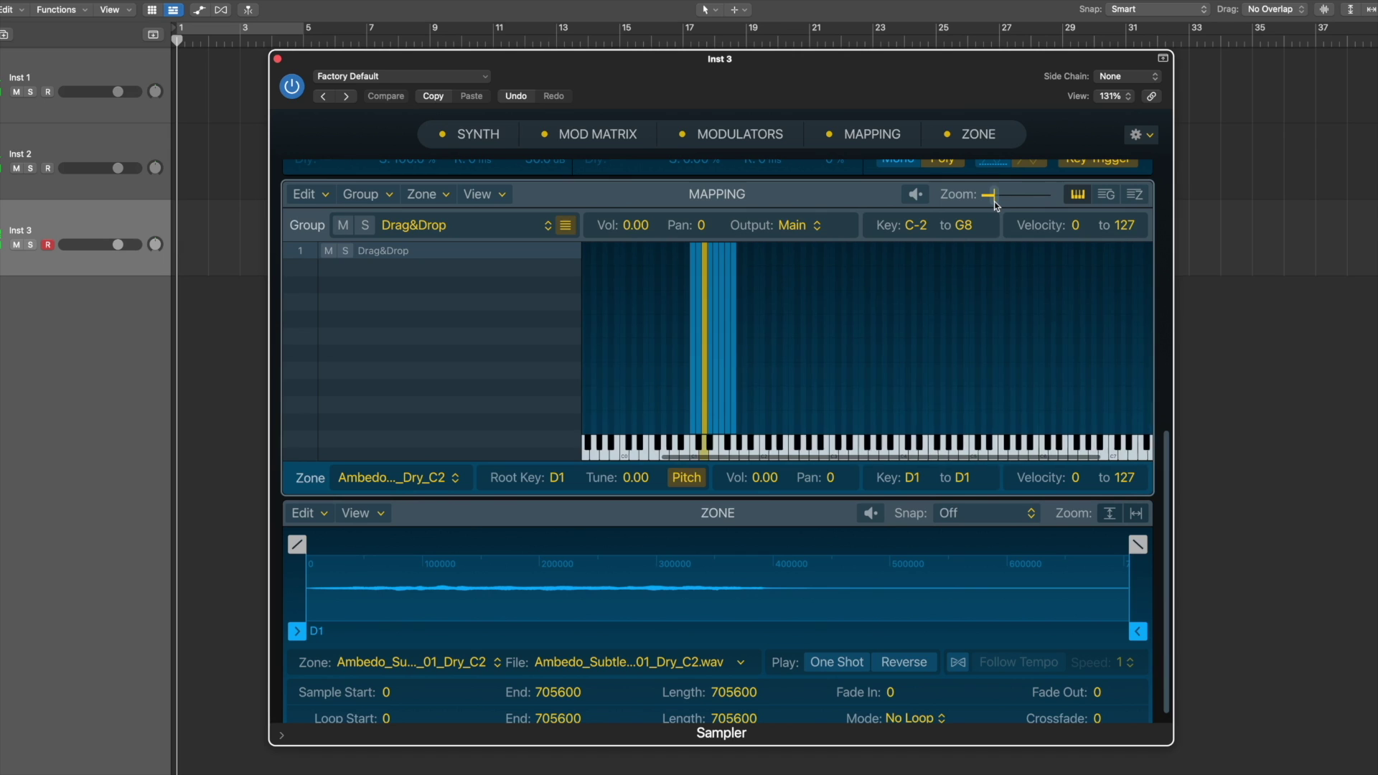
pyautogui.click(731, 385)
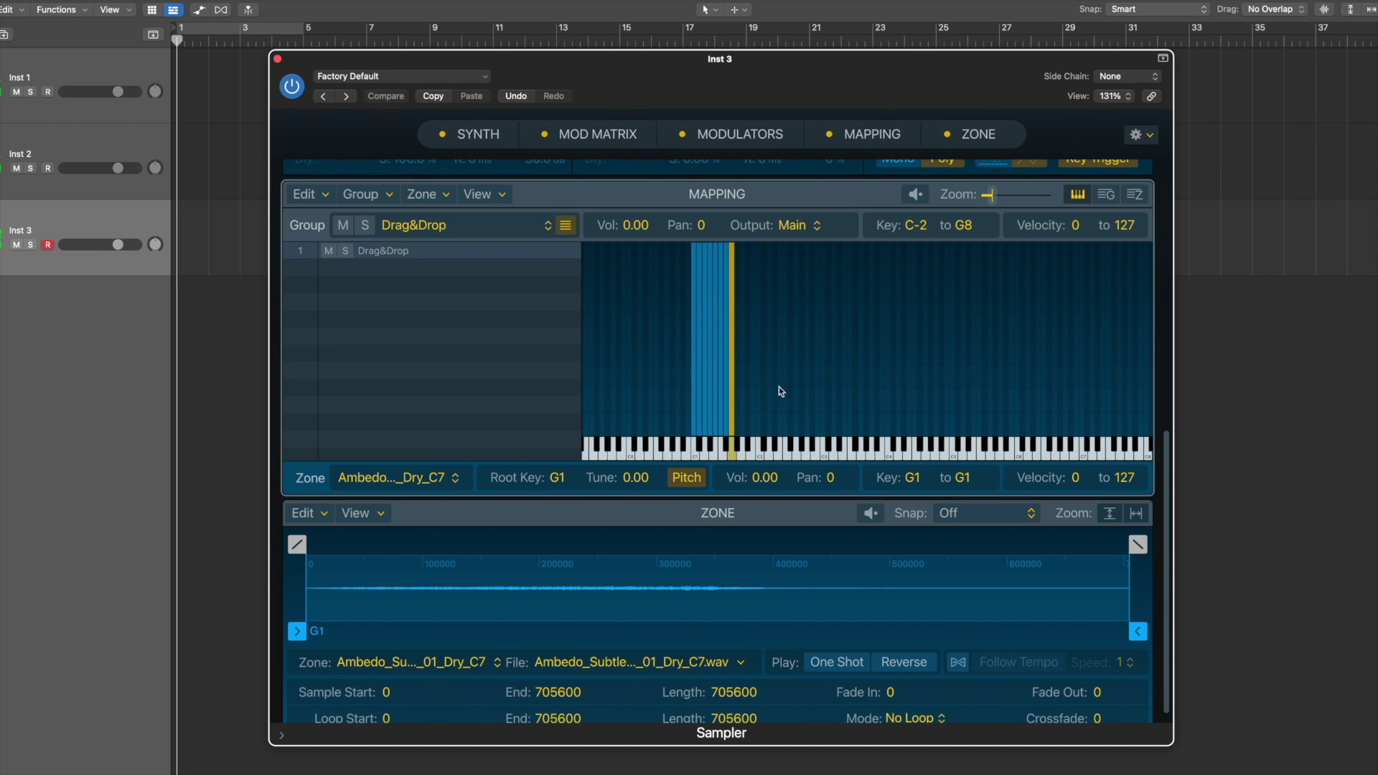
pyautogui.moveTo(731, 418); pyautogui.dragTo(1084, 421)
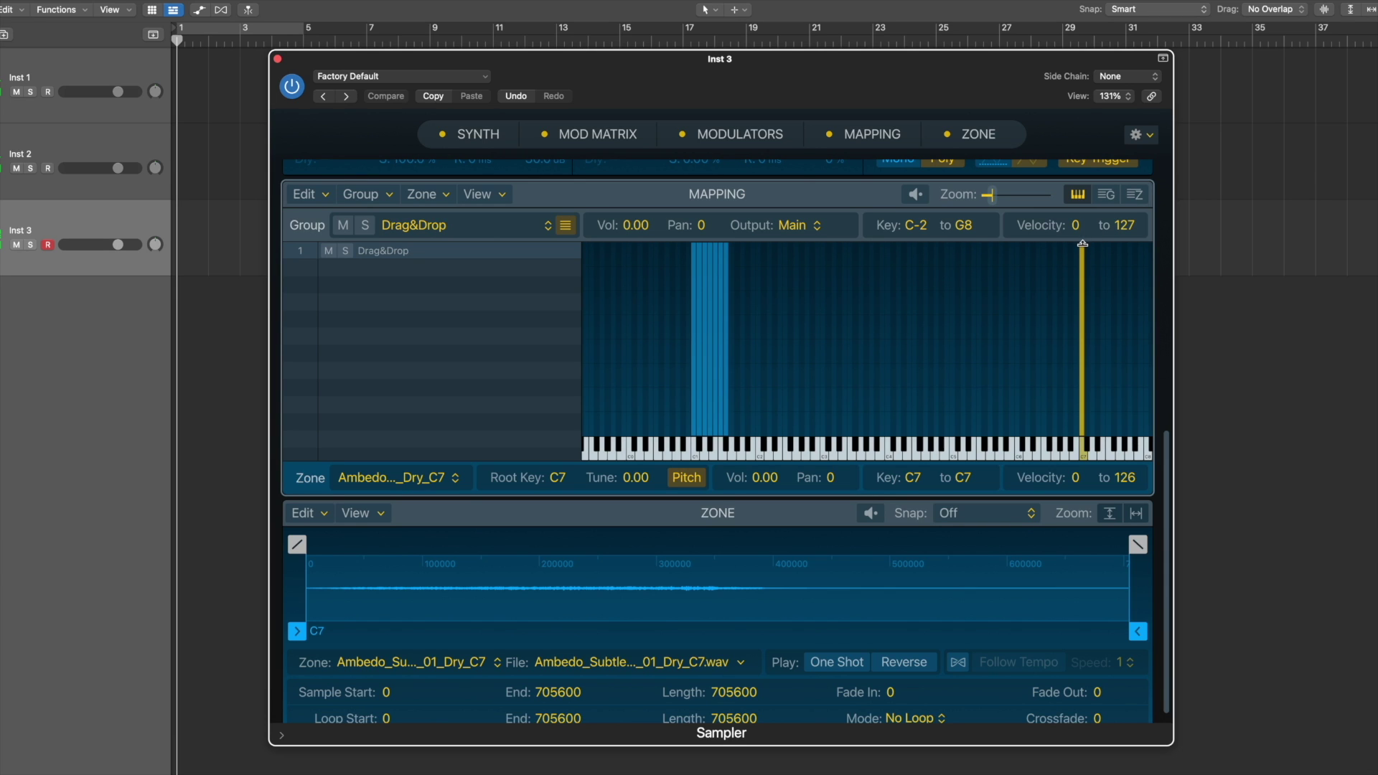
pyautogui.moveTo(1086, 325)
pyautogui.mouseDown()
pyautogui.moveTo(1079, 345)
pyautogui.moveTo(1078, 307)
pyautogui.moveTo(1076, 394)
pyautogui.moveTo(1090, 381)
pyautogui.moveTo(1079, 340)
pyautogui.mouseUp()
pyautogui.moveTo(1082, 250); pyautogui.dragTo(1083, 233)
# Step: Move the remaining C0 to C6 sample zones to their matching C keys, one octave apart, and check their root keys
pyautogui.moveTo(726, 374); pyautogui.dragTo(953, 365)
pyautogui.moveTo(715, 364); pyautogui.dragTo(823, 363)
pyautogui.moveTo(705, 363); pyautogui.dragTo(629, 368)
pyautogui.moveTo(699, 366)
pyautogui.mouseDown()
pyautogui.moveTo(1098, 402)
pyautogui.moveTo(673, 369)
pyautogui.mouseUp()
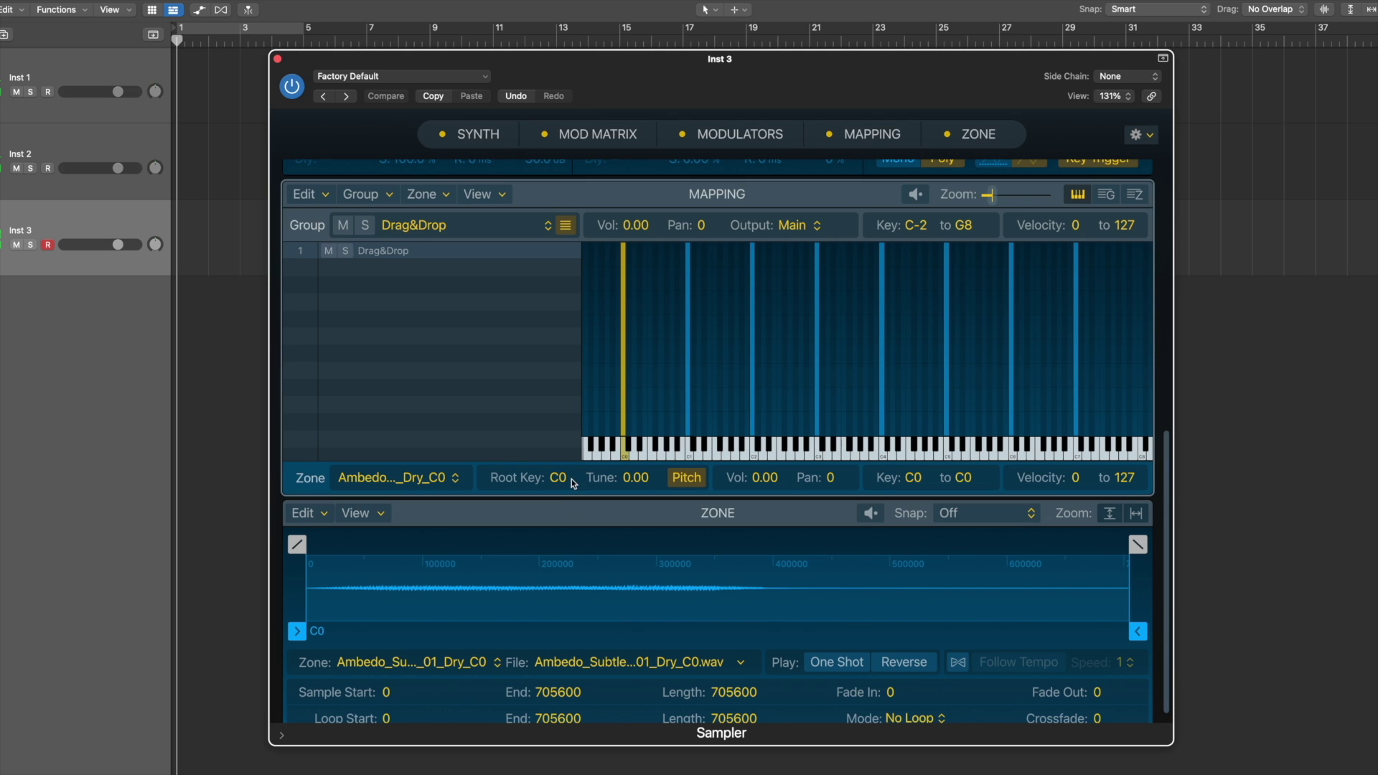
pyautogui.click(687, 410)
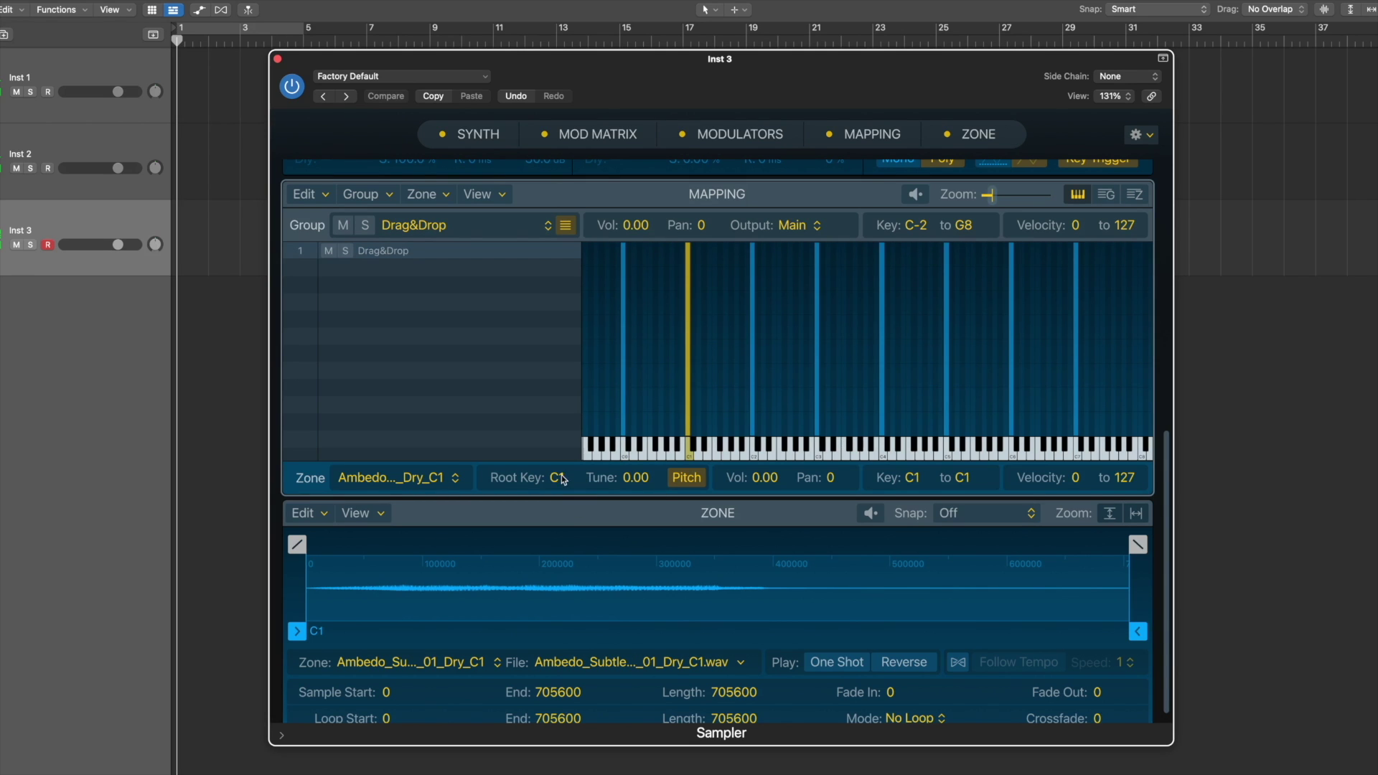
pyautogui.click(751, 397)
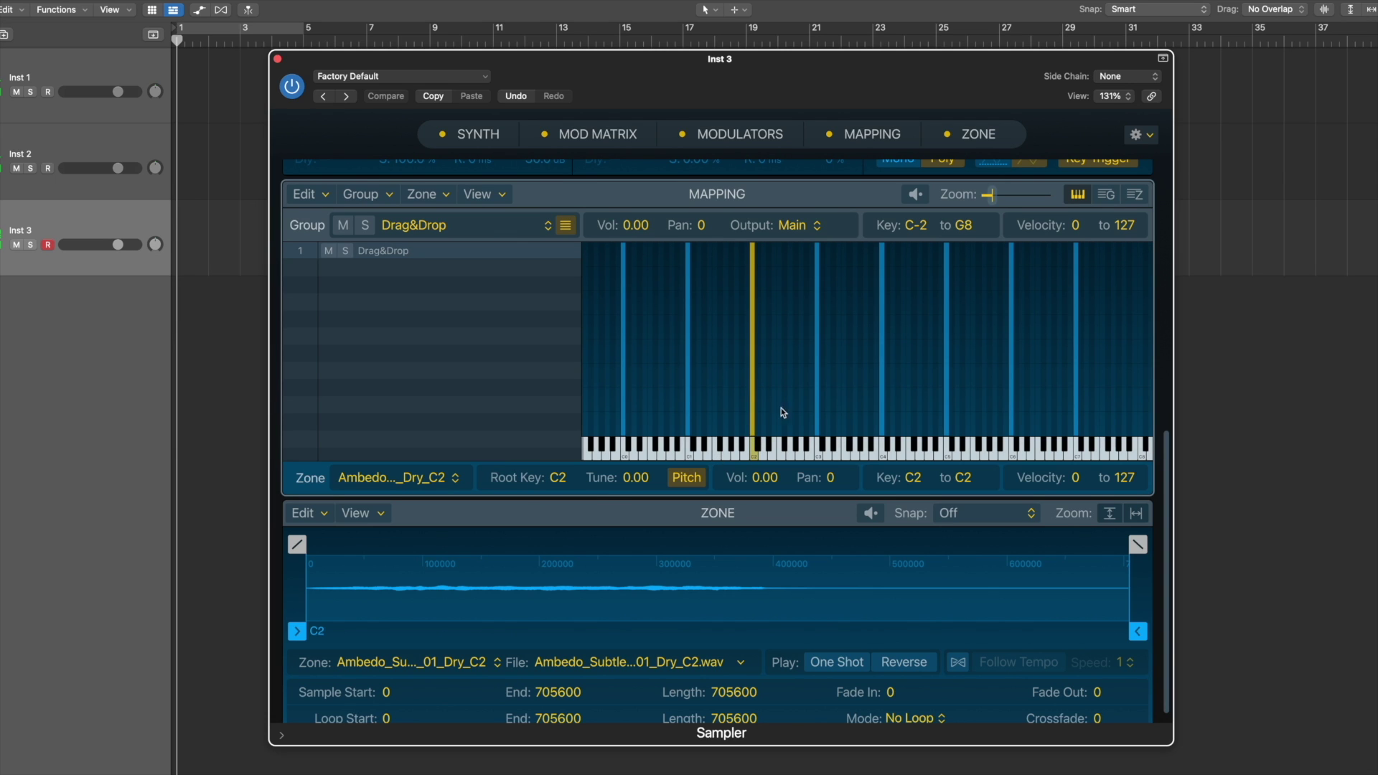
# Step: Extend the C0 zone's key range up to B0 so it fills the gap before the C1 zone
pyautogui.click(647, 347)
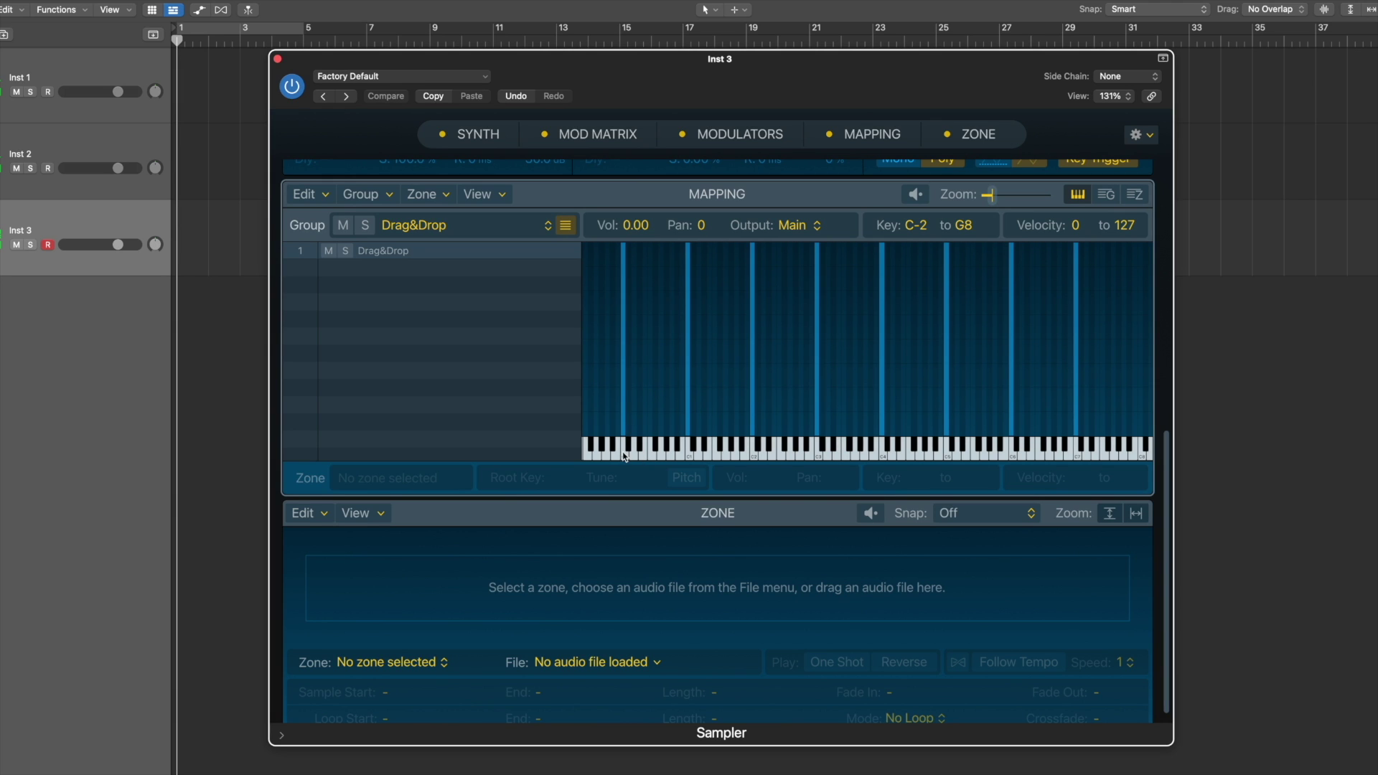
pyautogui.click(754, 451)
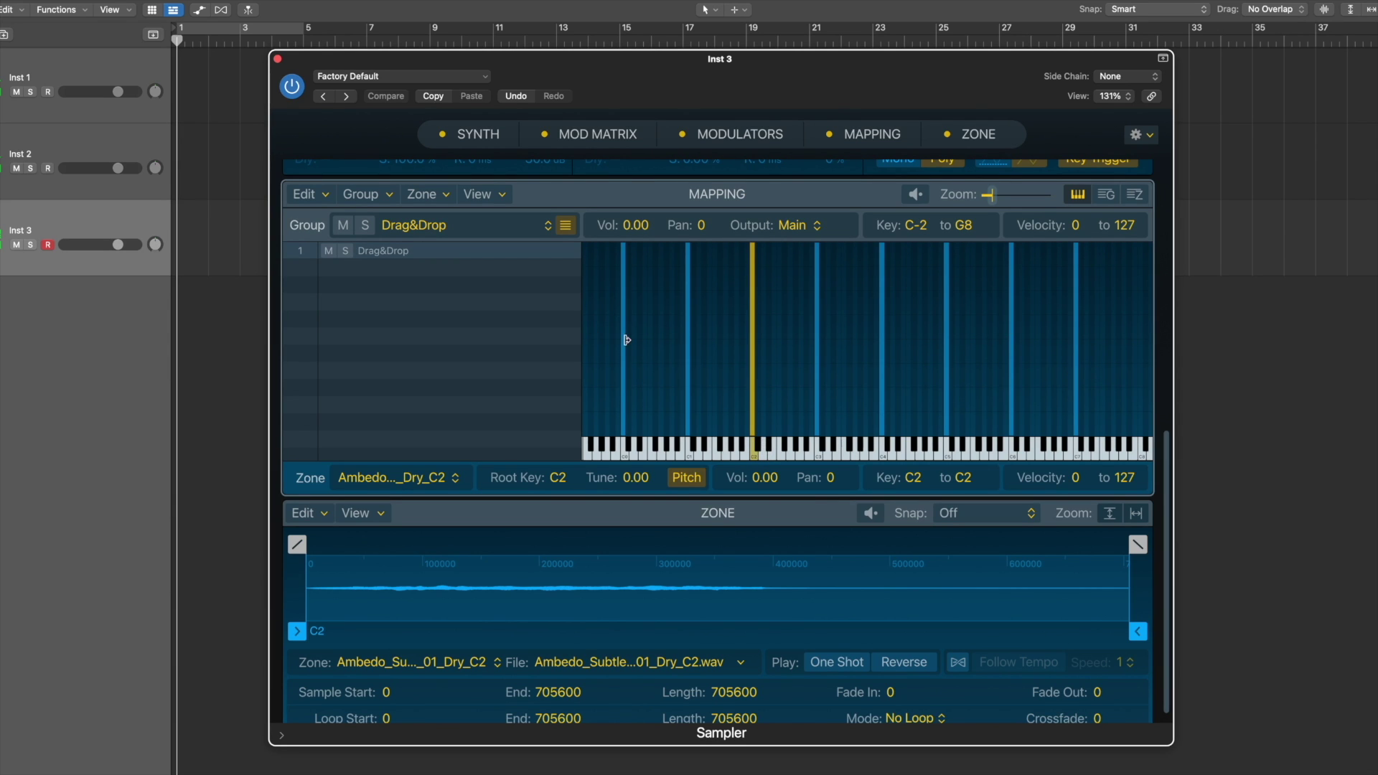
pyautogui.moveTo(625, 339); pyautogui.dragTo(685, 341)
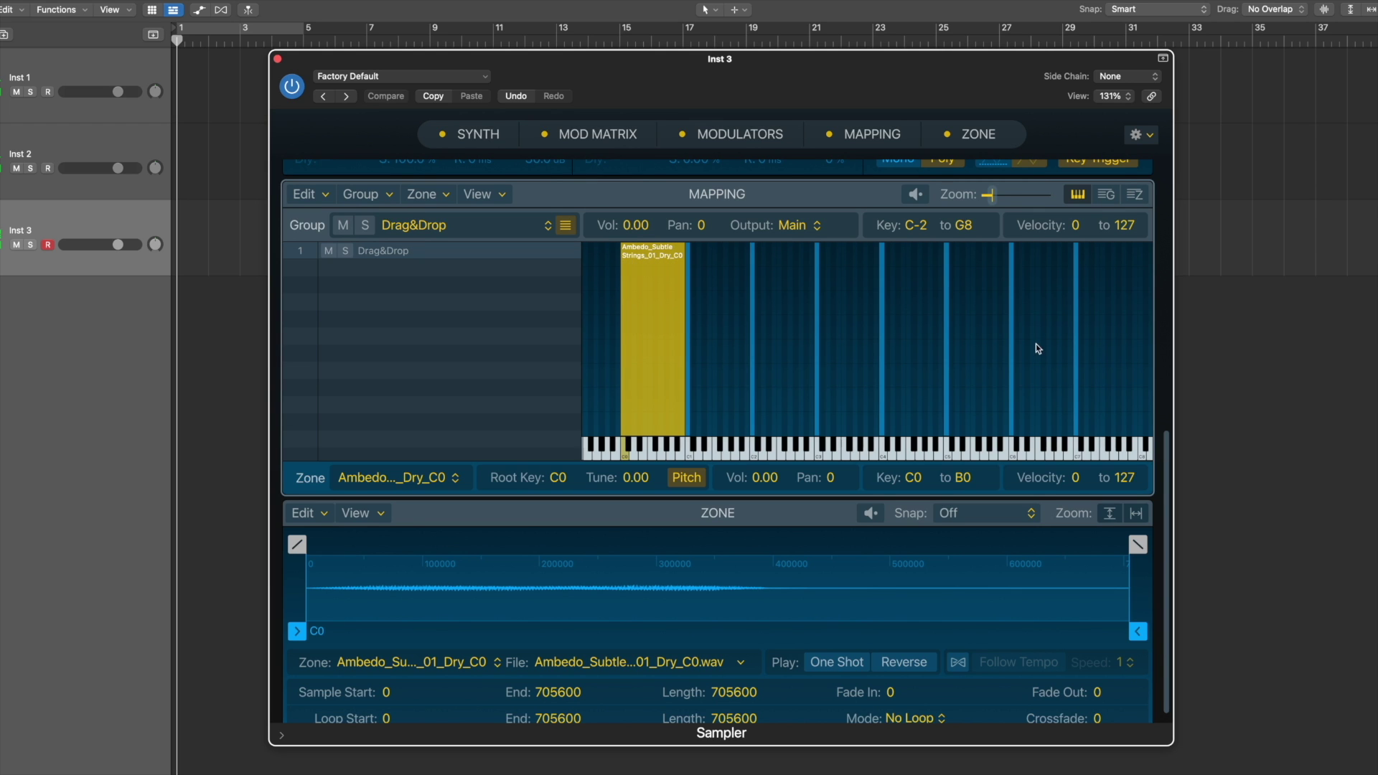
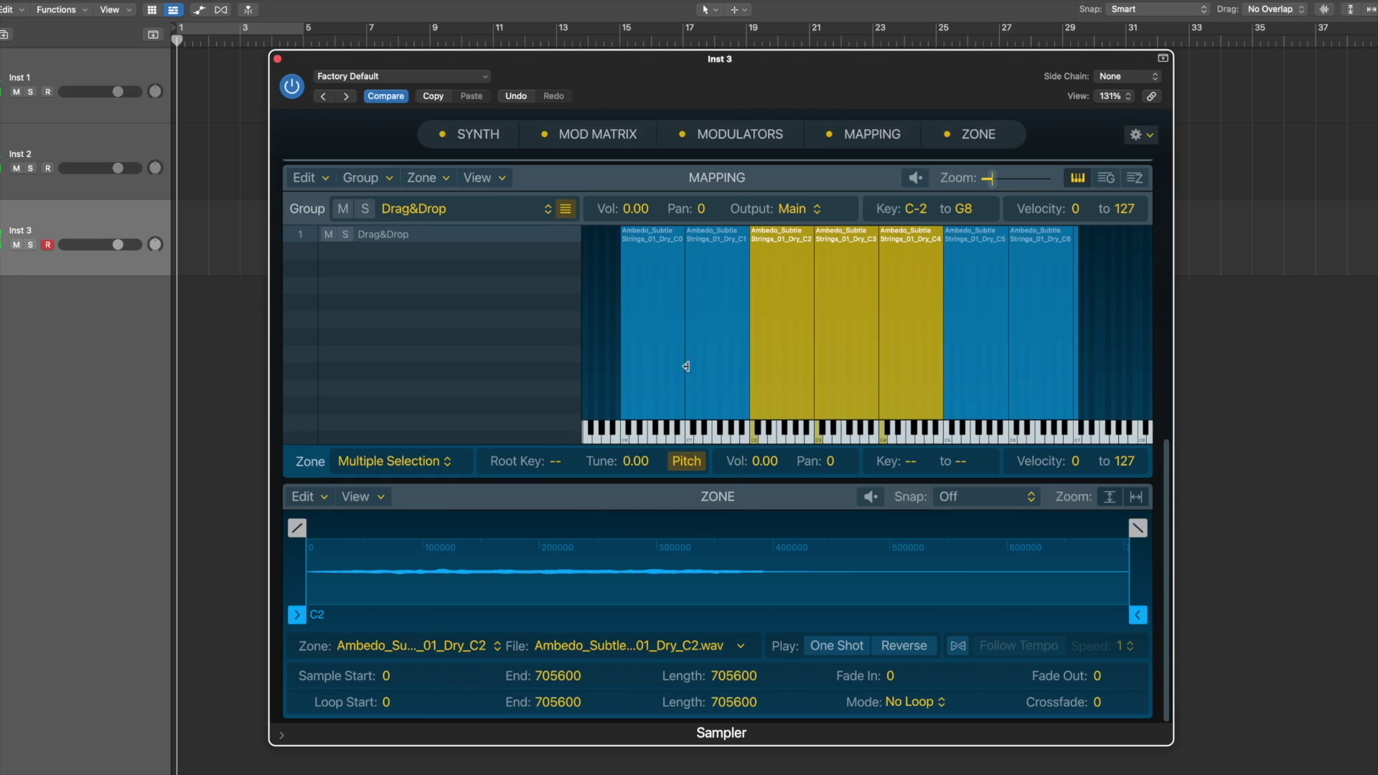
# Step: Give the C0 zone a Forward loop from about 128061 to 267108 with a crossfade of about 27740
pyautogui.click(642, 351)
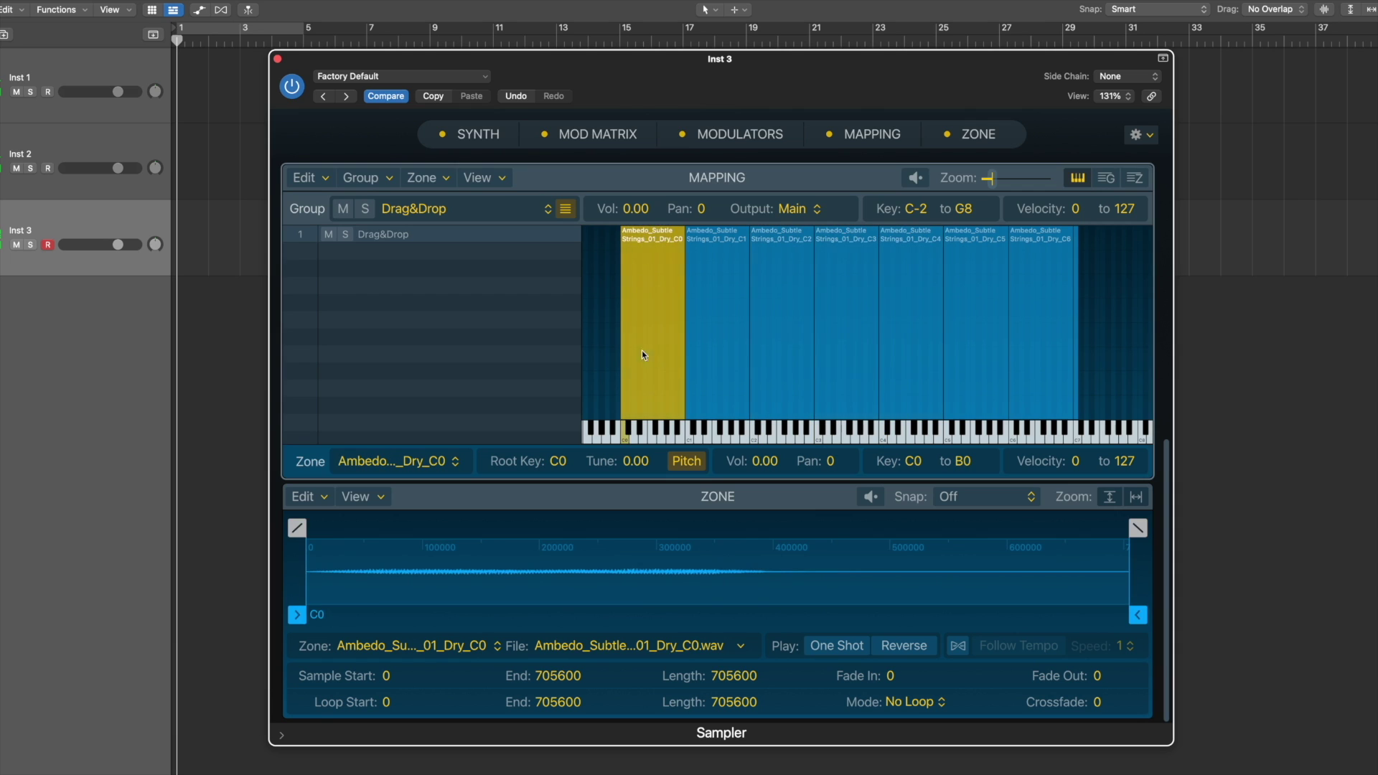
pyautogui.click(707, 335)
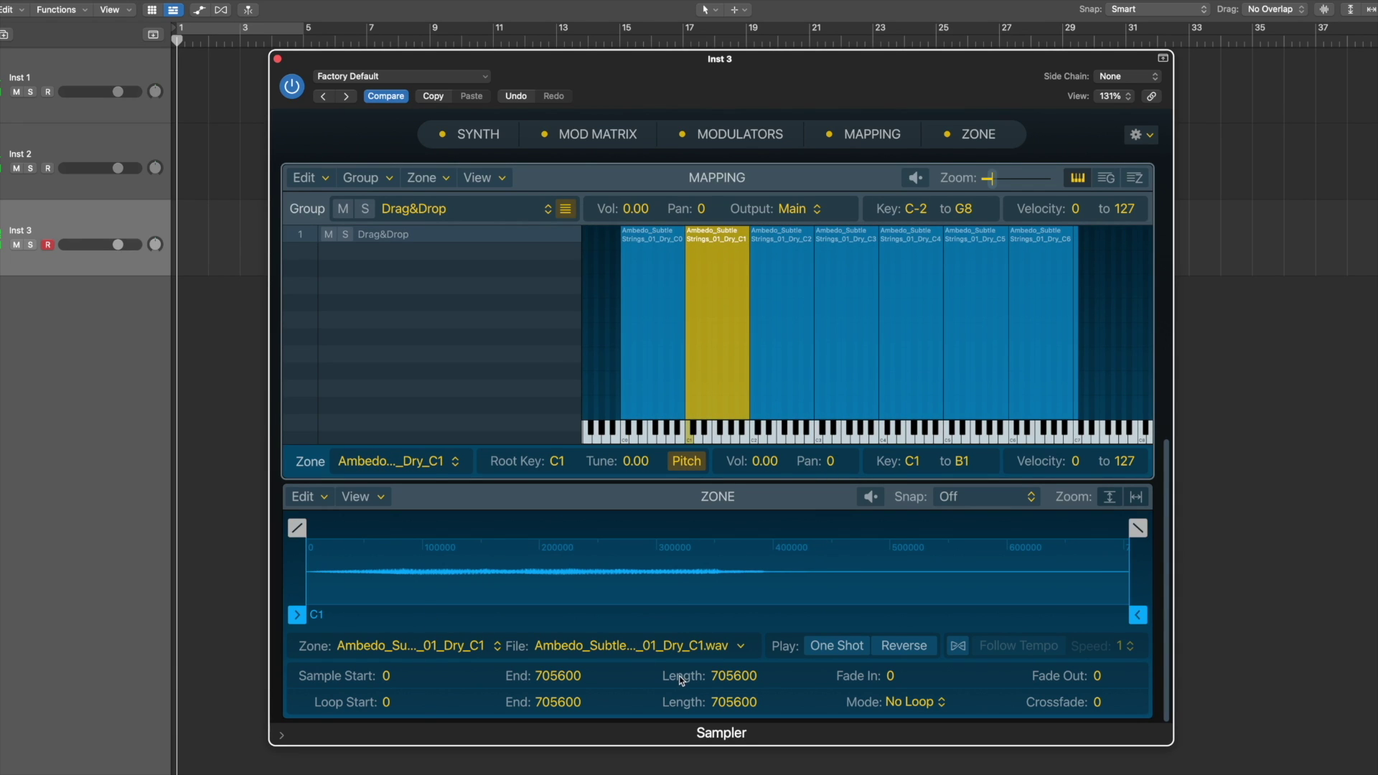
pyautogui.click(633, 308)
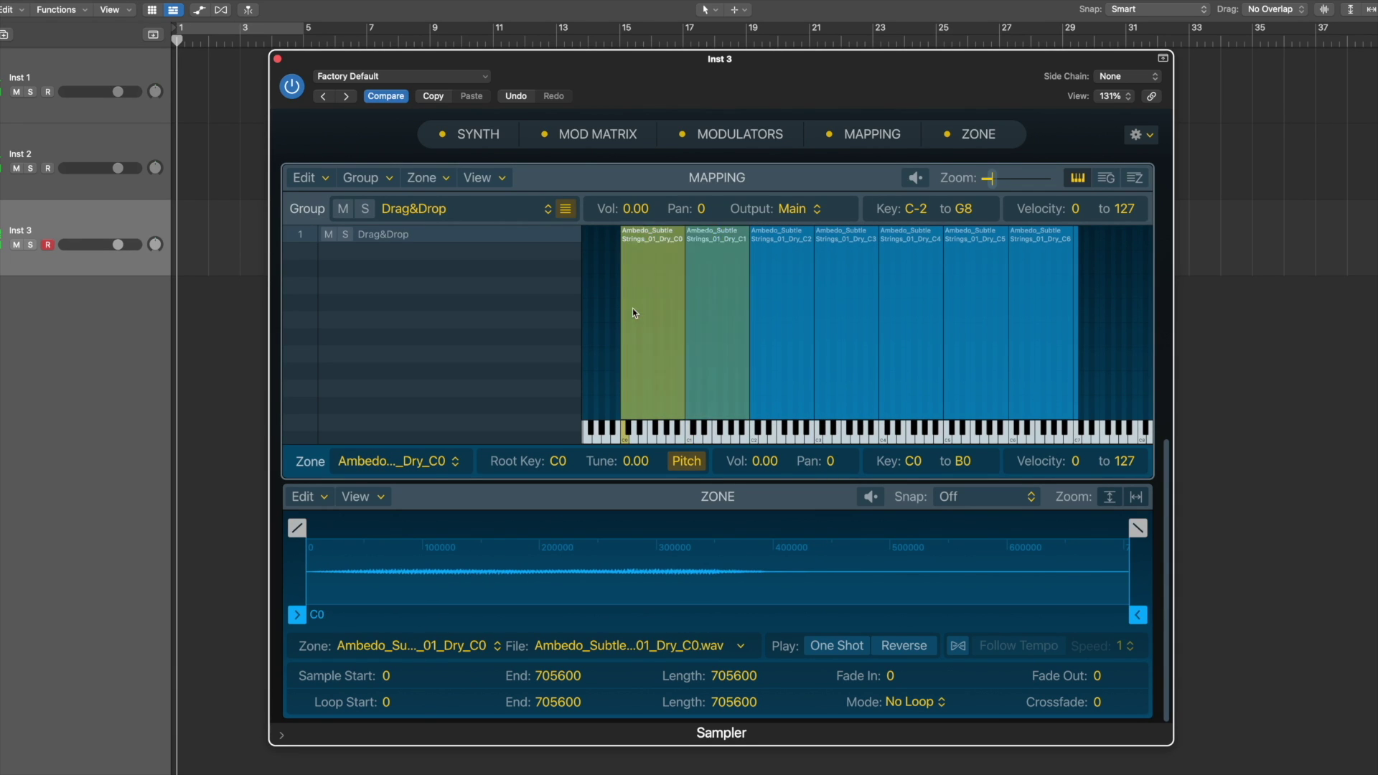
pyautogui.click(931, 702)
pyautogui.click(894, 716)
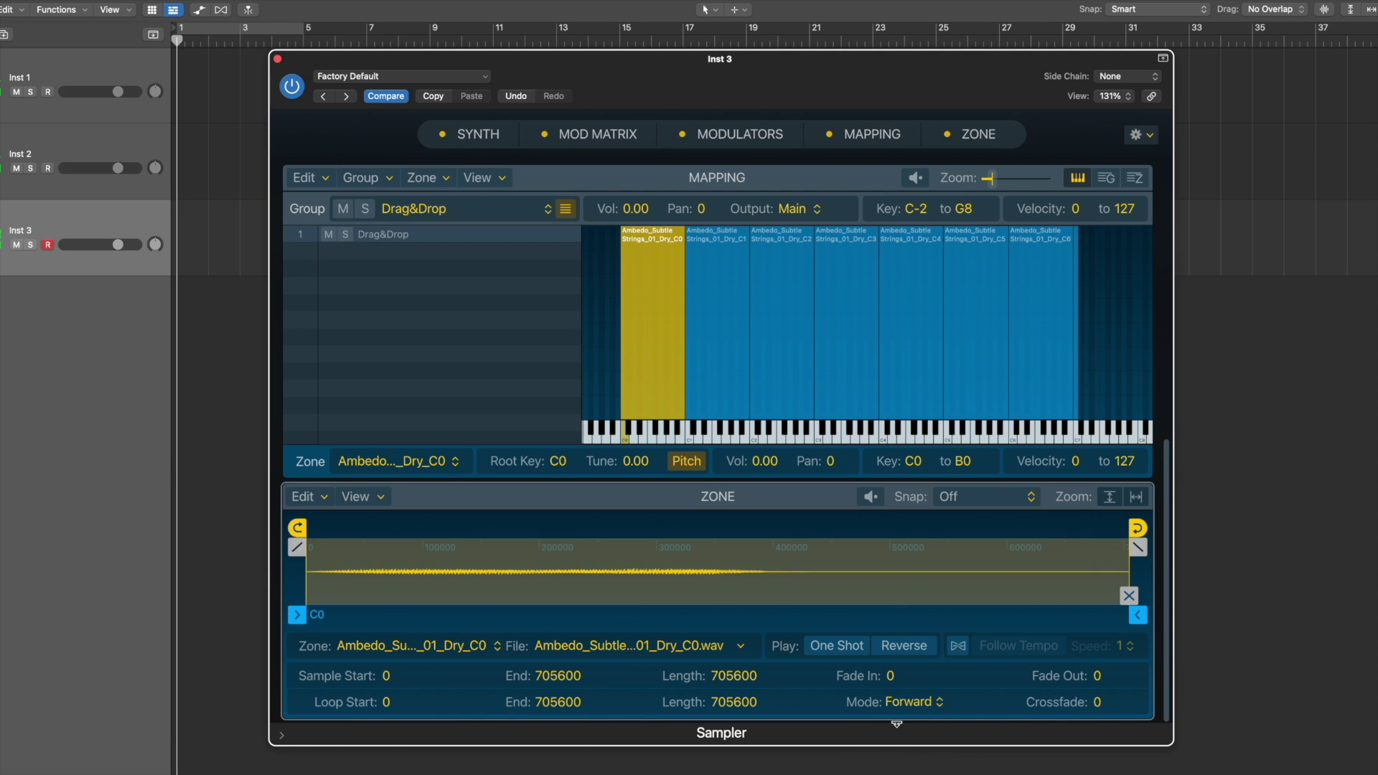
pyautogui.moveTo(1140, 529); pyautogui.dragTo(617, 544)
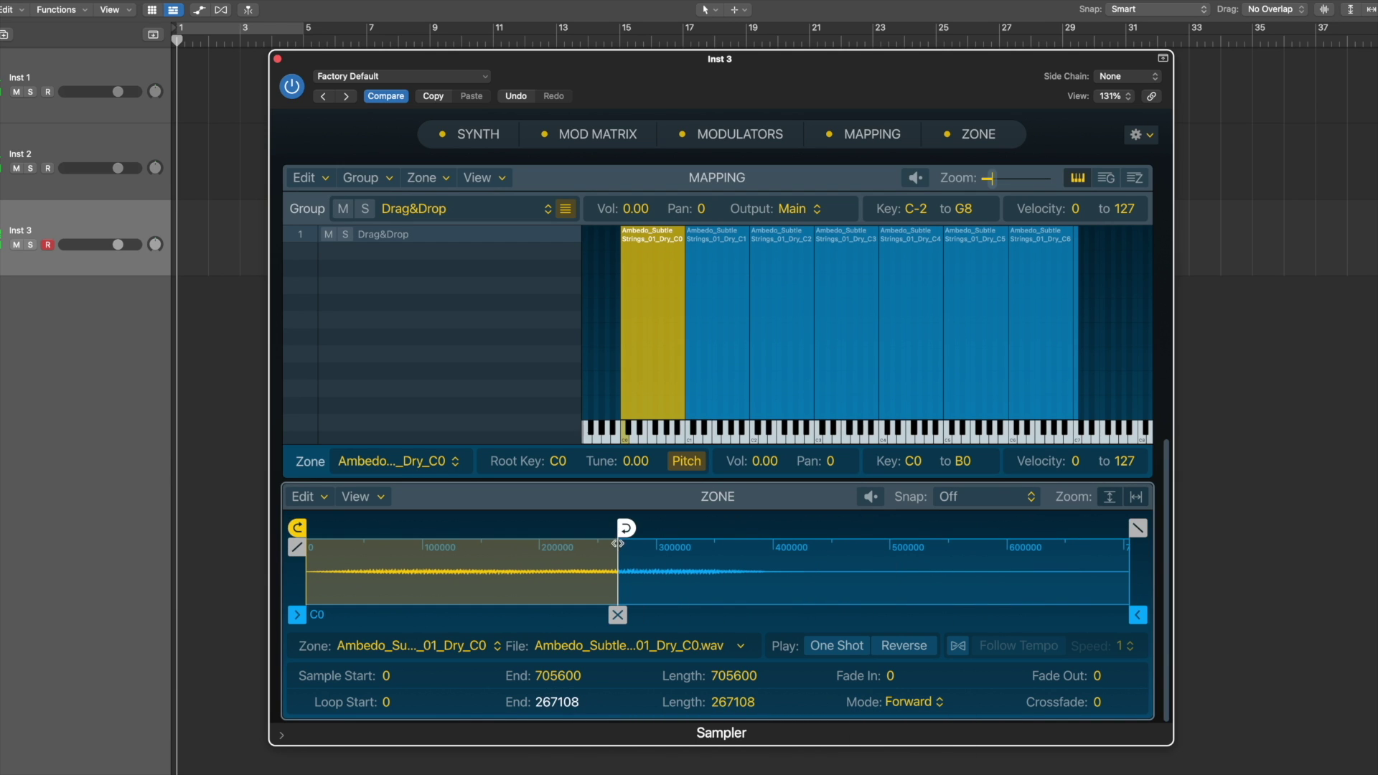
pyautogui.moveTo(297, 528); pyautogui.dragTo(446, 528)
pyautogui.moveTo(619, 587); pyautogui.dragTo(605, 588)
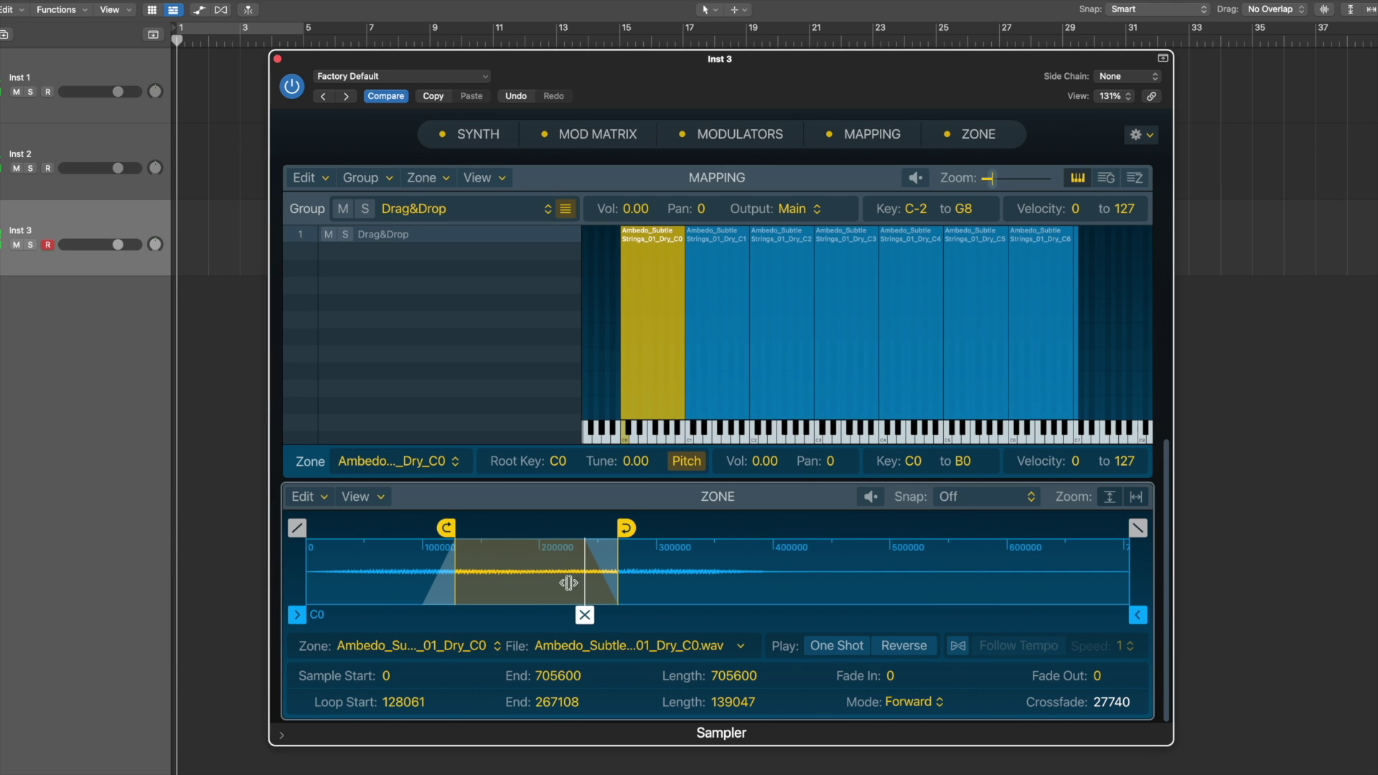
# Step: Turn on a Forward loop for the C1 zone and narrow its loop start and end to the sustained part of the sample
pyautogui.click(701, 346)
pyautogui.click(917, 698)
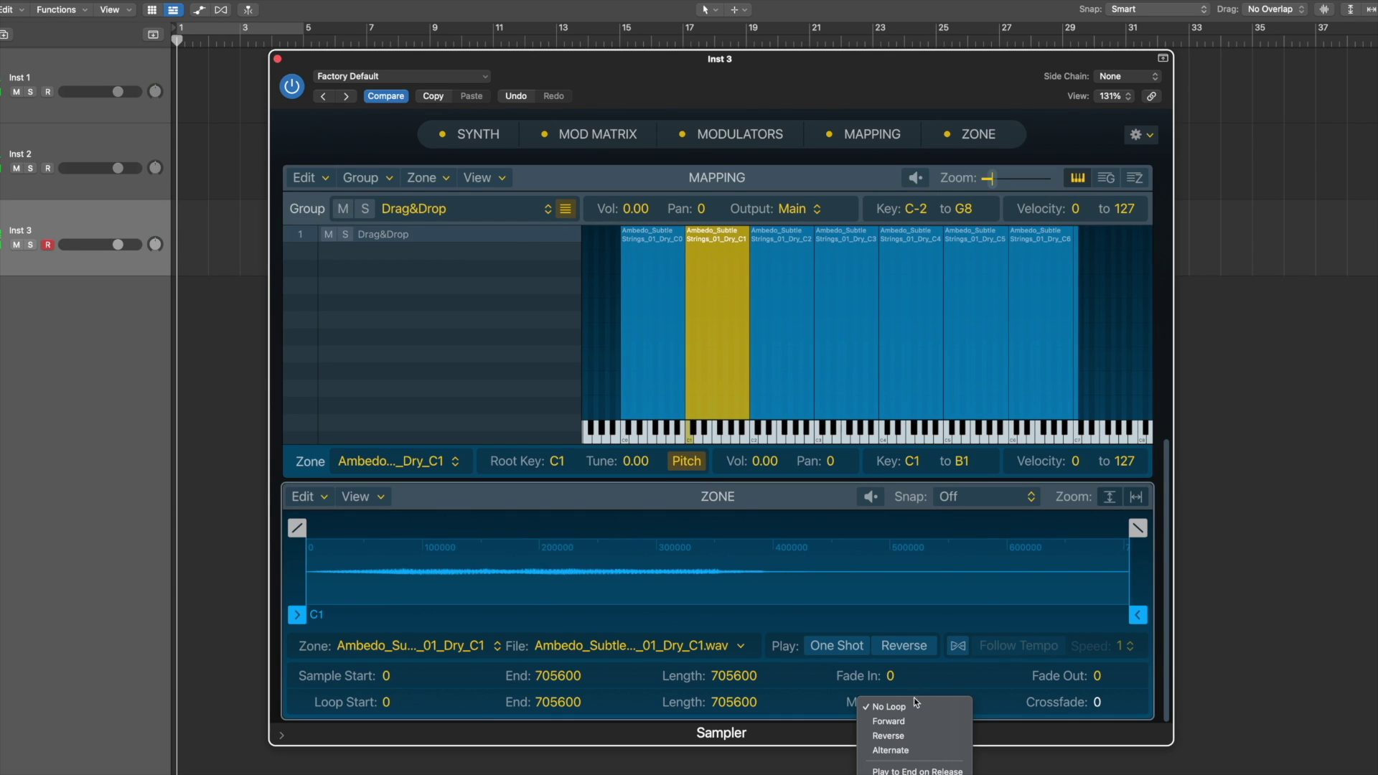
pyautogui.click(907, 718)
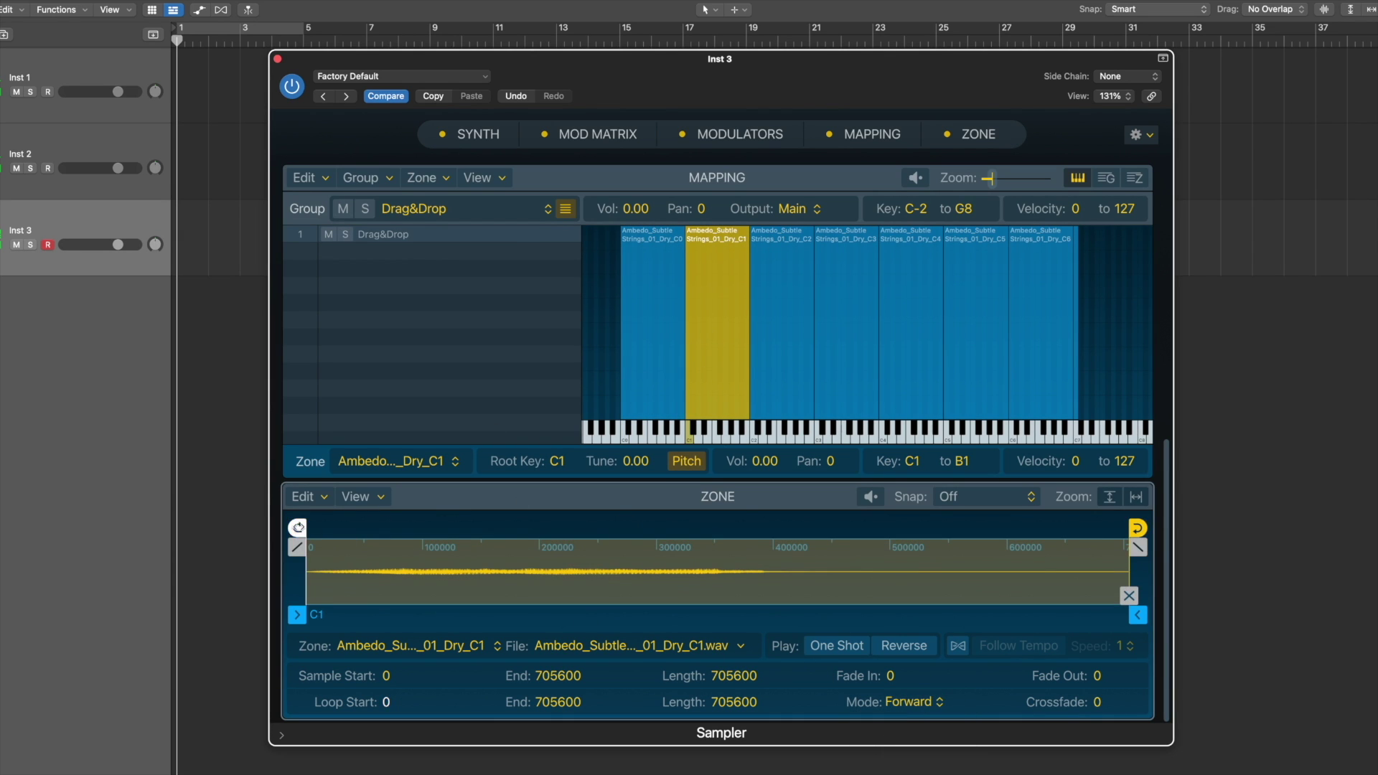
pyautogui.moveTo(297, 528); pyautogui.dragTo(415, 528)
pyautogui.moveTo(1138, 527); pyautogui.dragTo(666, 527)
# Step: Go through the C2 to C7 zones and give each a Forward loop, with C7 looping from 126735 to 296268 and a 62231 crossfade
pyautogui.press('Right')
pyautogui.press('Right')
pyautogui.press('Right')
pyautogui.press('Right')
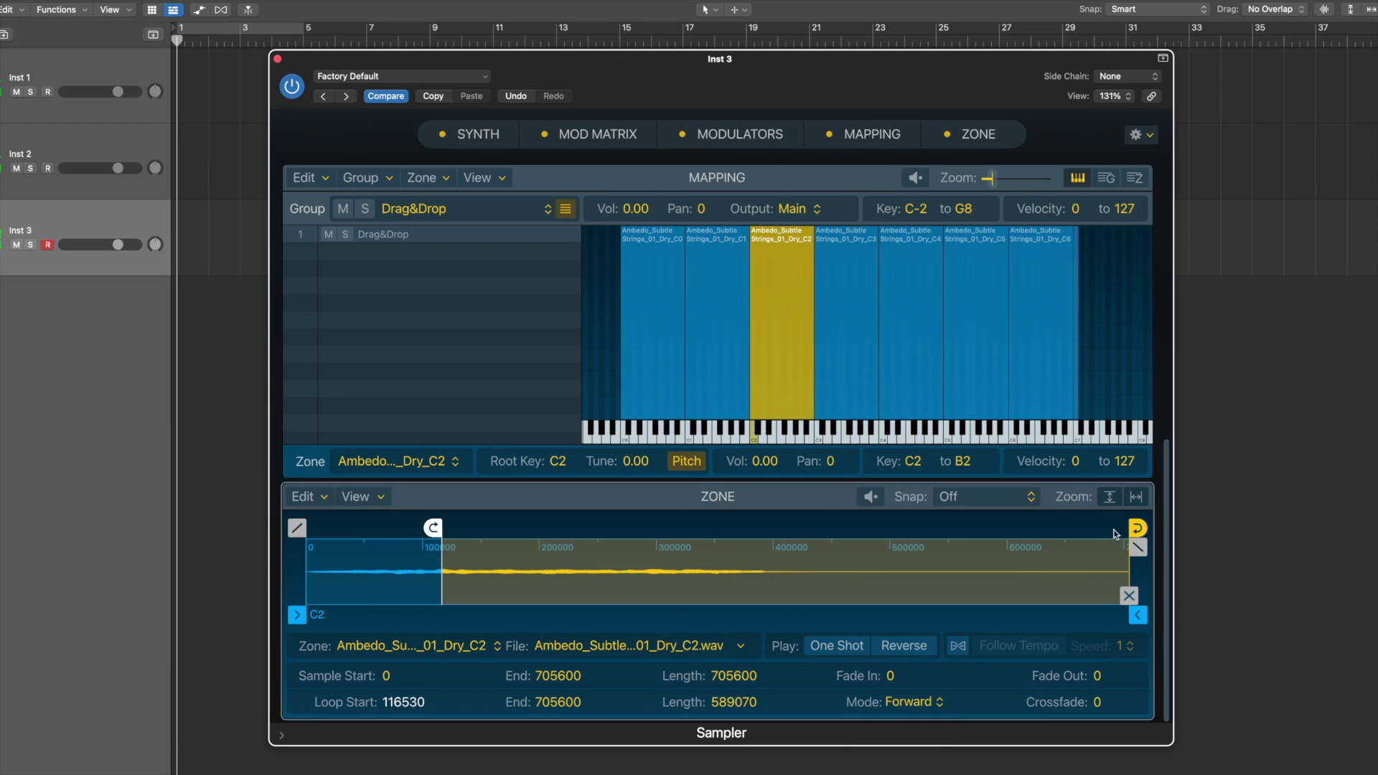
pyautogui.press('Right')
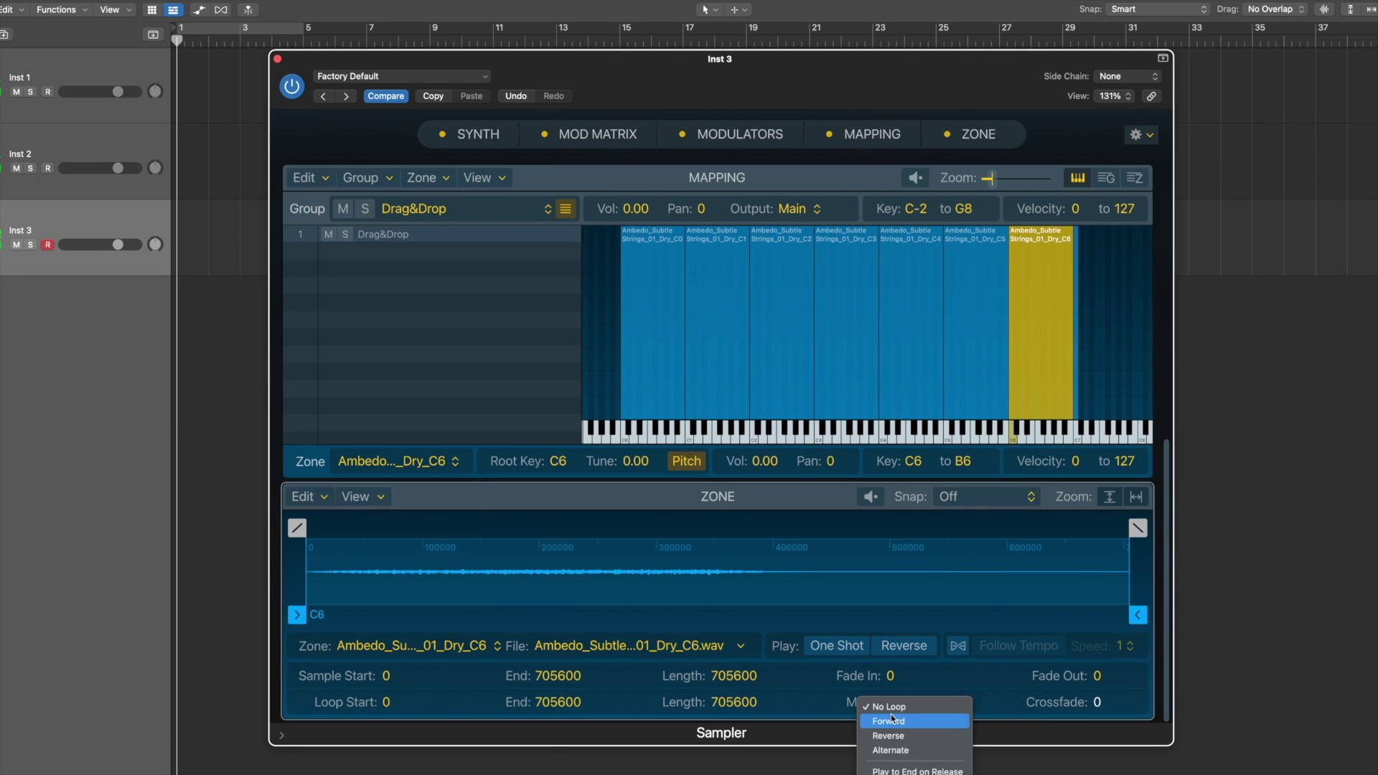
pyautogui.press('Right')
# Step: Select all the zones, and step through the C2 to C6 zones individually to review their loop points and crossfades
pyautogui.press('super+a')
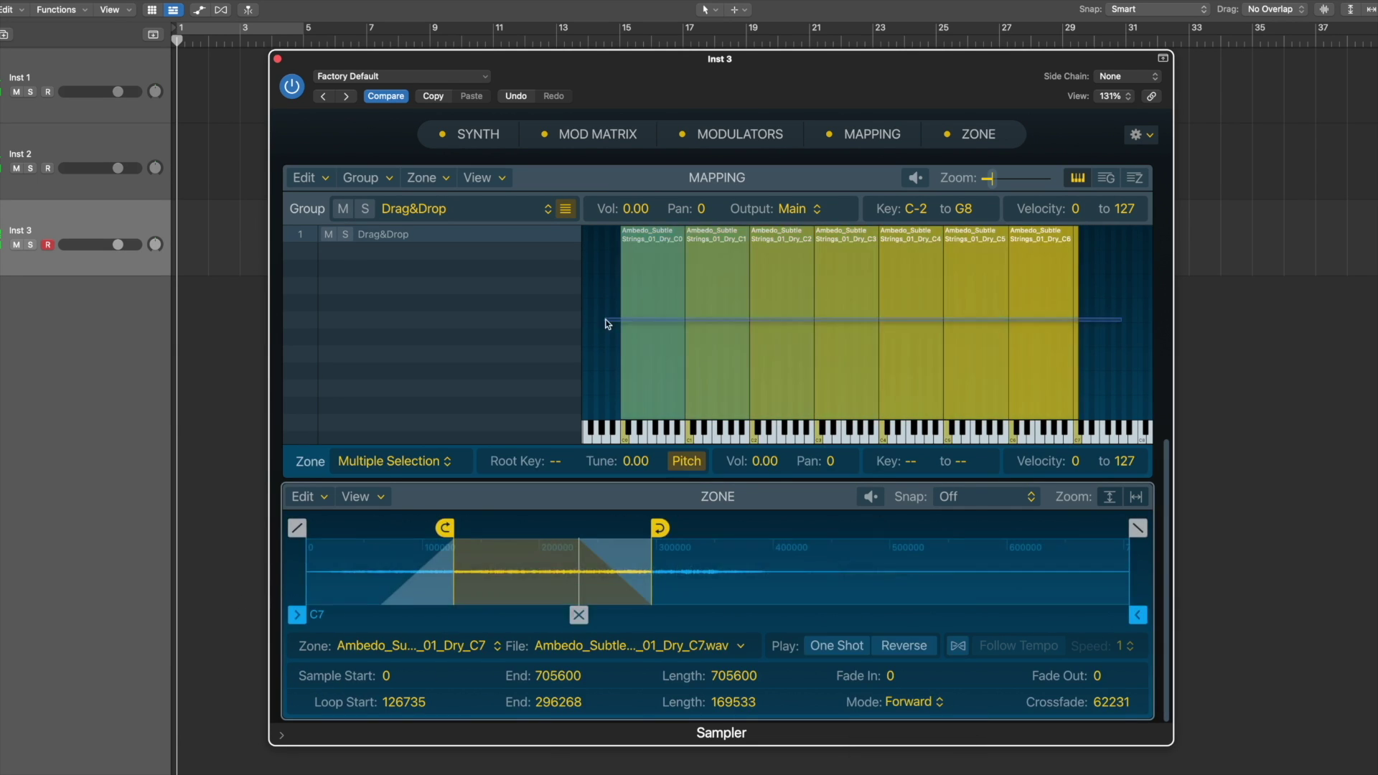
pyautogui.click(753, 317)
pyautogui.press('Right')
pyautogui.press('Right')
pyautogui.press('Right')
pyautogui.press('Right')
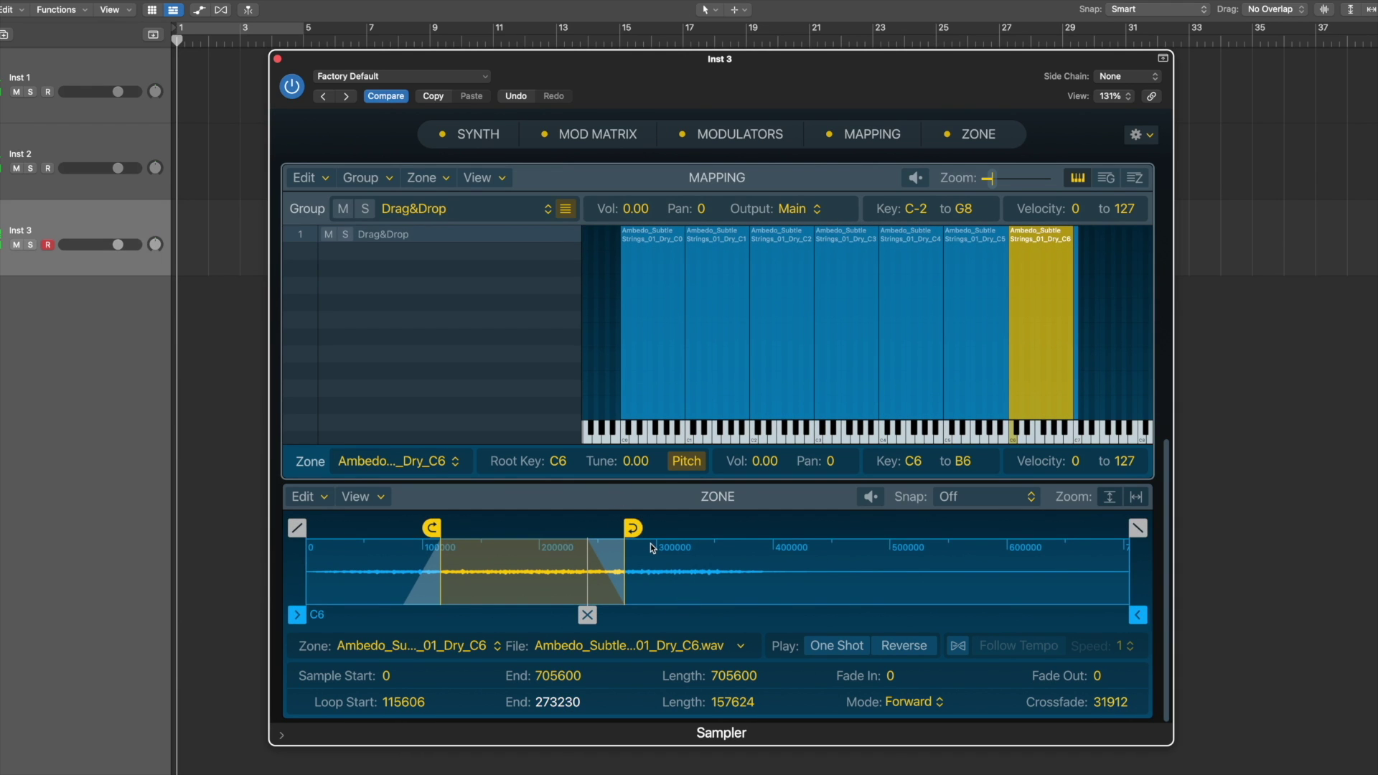
# Step: Lengthen the release of the Env 1 Amp envelope to 1216 ms
pyautogui.scroll(5, 650, 545)
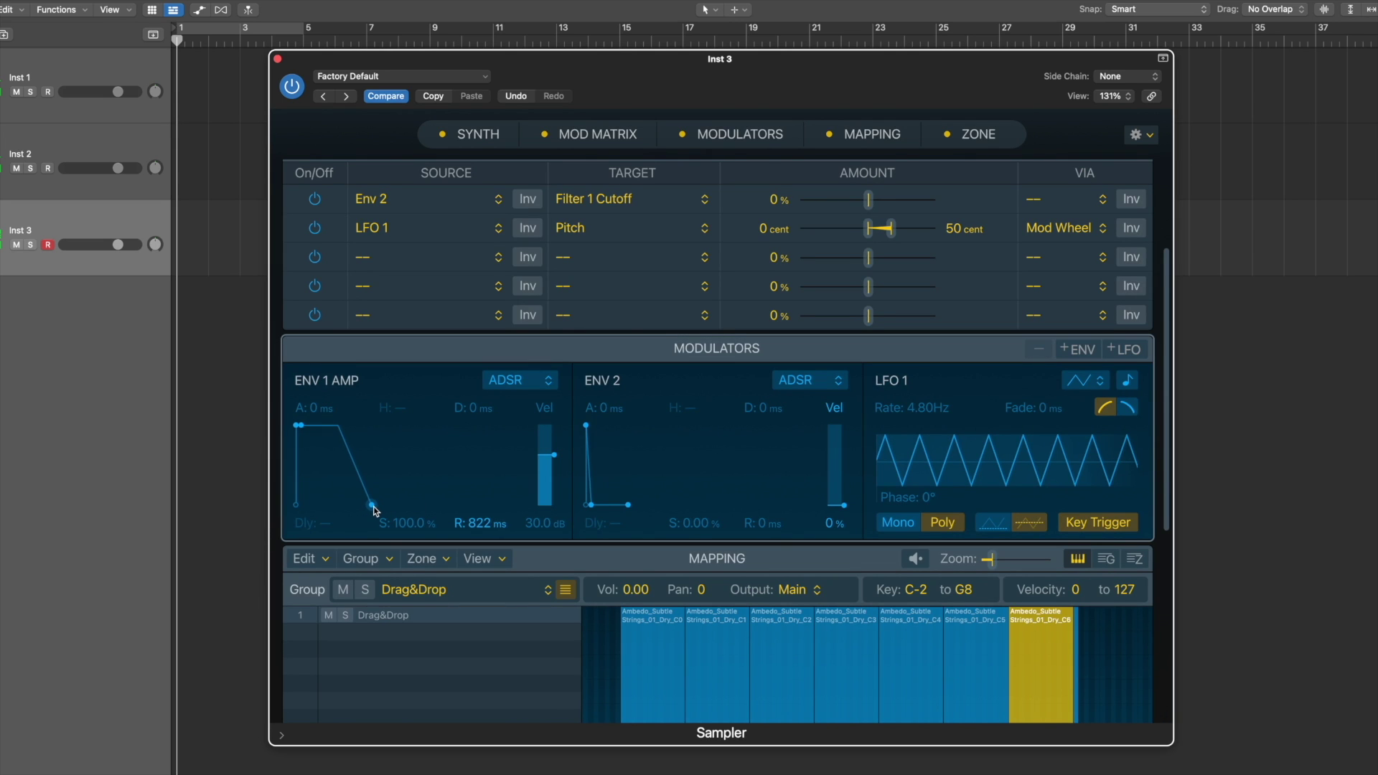
pyautogui.moveTo(373, 505); pyautogui.dragTo(375, 505)
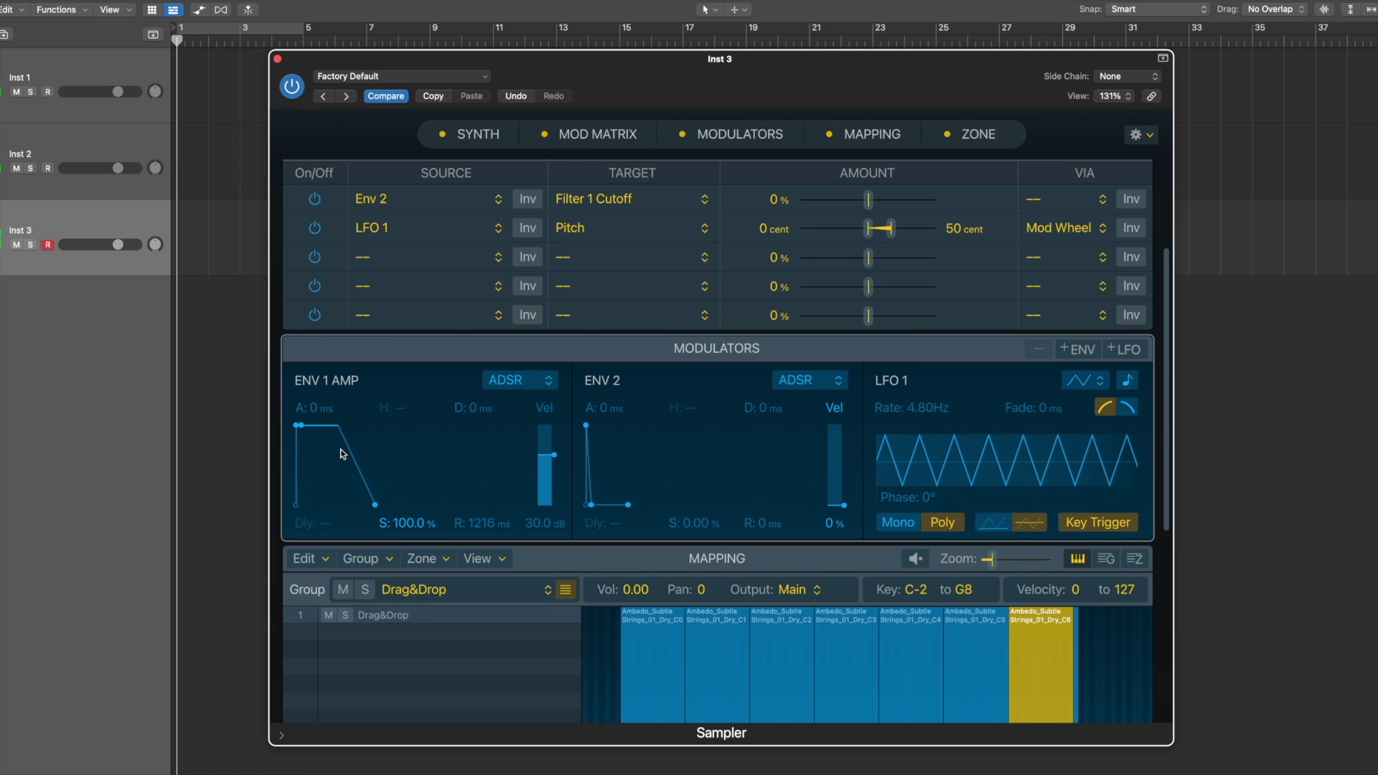
# Step: Select all the Subtle Strings zones and lower their maximum velocity to 80
pyautogui.scroll(-5, 928, 626)
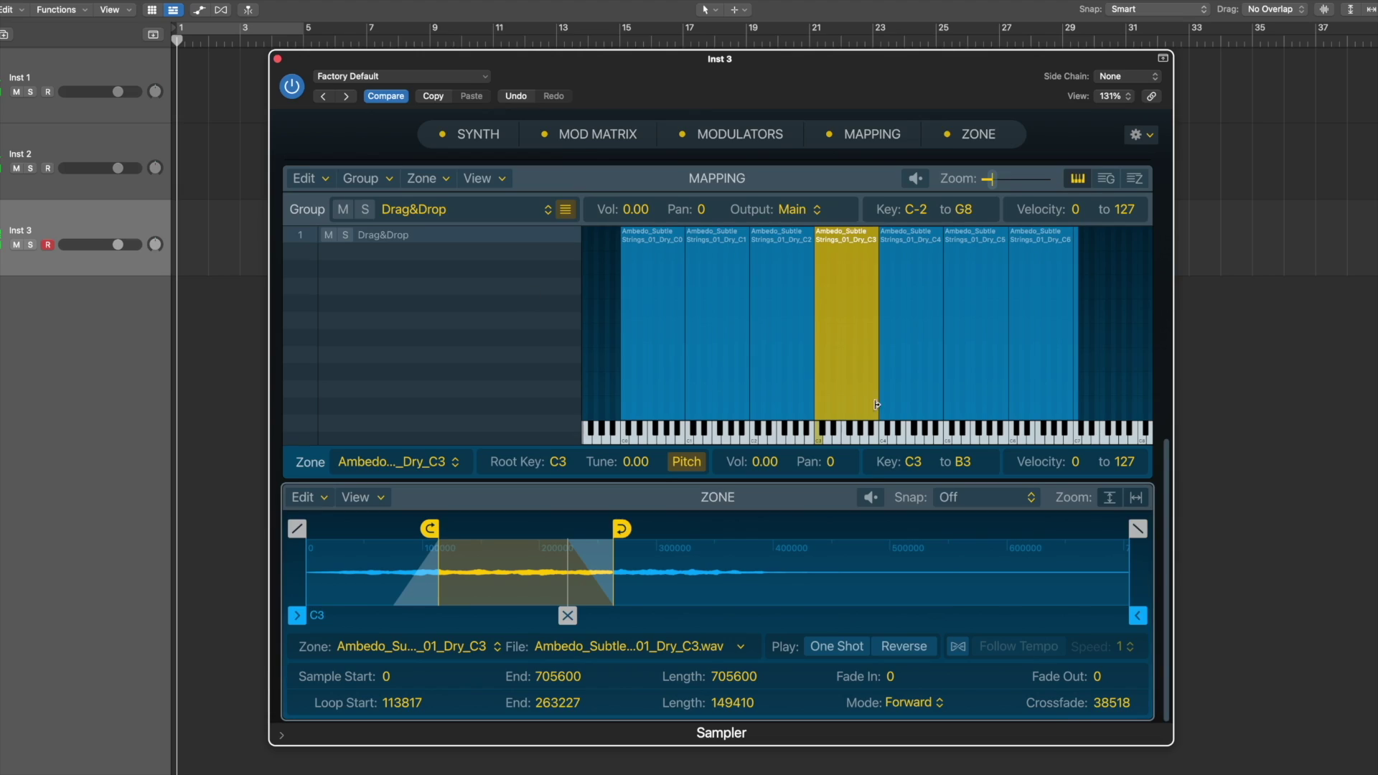
pyautogui.click(712, 385)
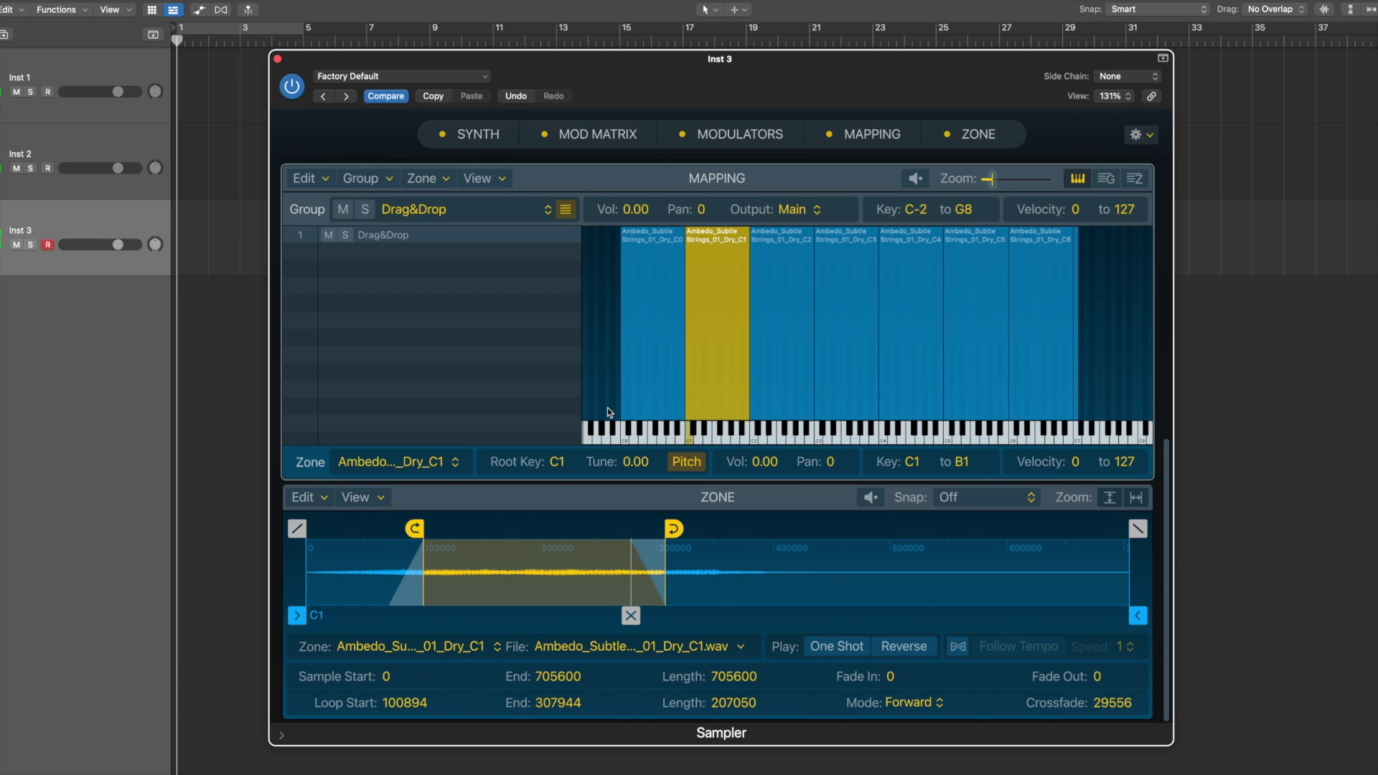
pyautogui.click(1060, 253)
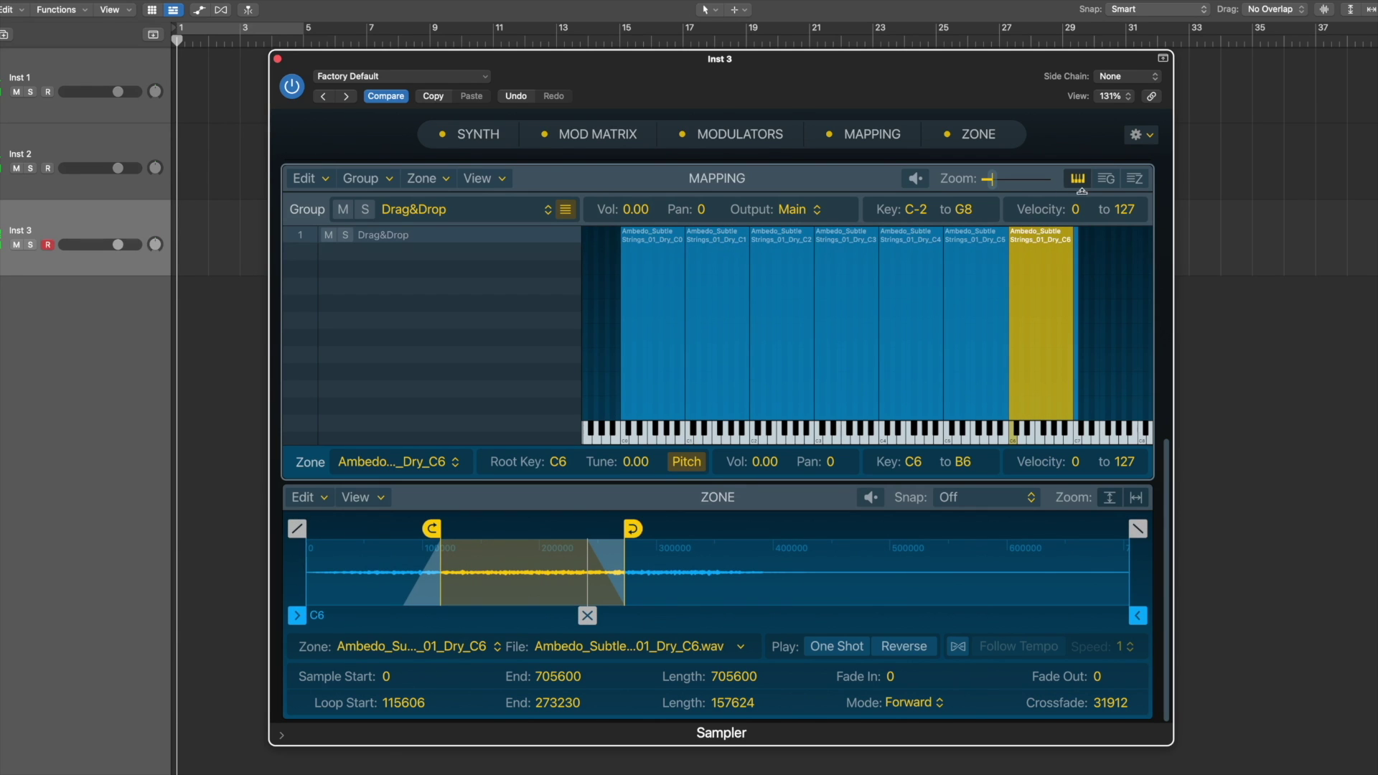
pyautogui.moveTo(1127, 274); pyautogui.dragTo(610, 287)
pyautogui.moveTo(641, 228); pyautogui.dragTo(632, 300)
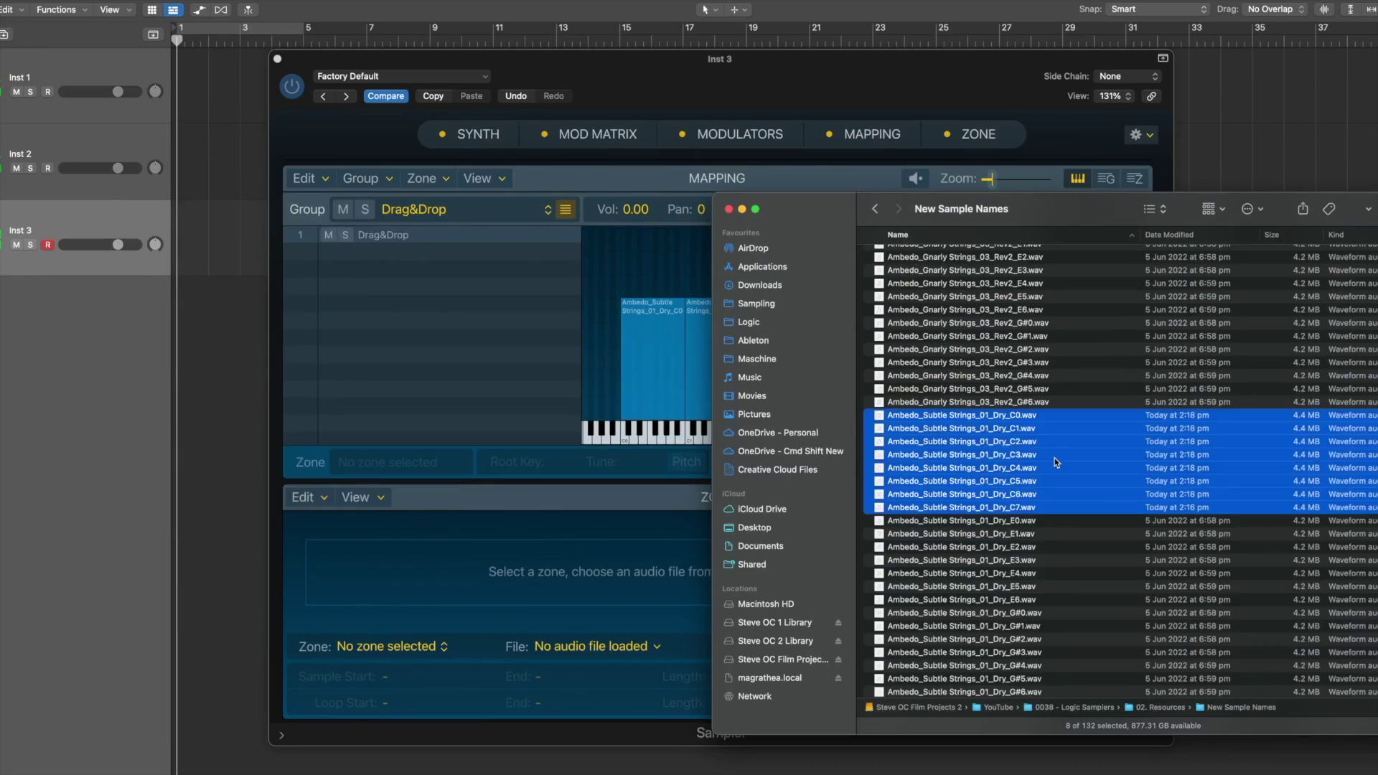
# Step: Add the Ambedo_Gnarly Strings_01_Dry_C3 and C4 samples above the matching Subtle Strings zones at velocities 81 to 127
pyautogui.scroll(5, 1054, 458)
pyautogui.scroll(10, 1054, 458)
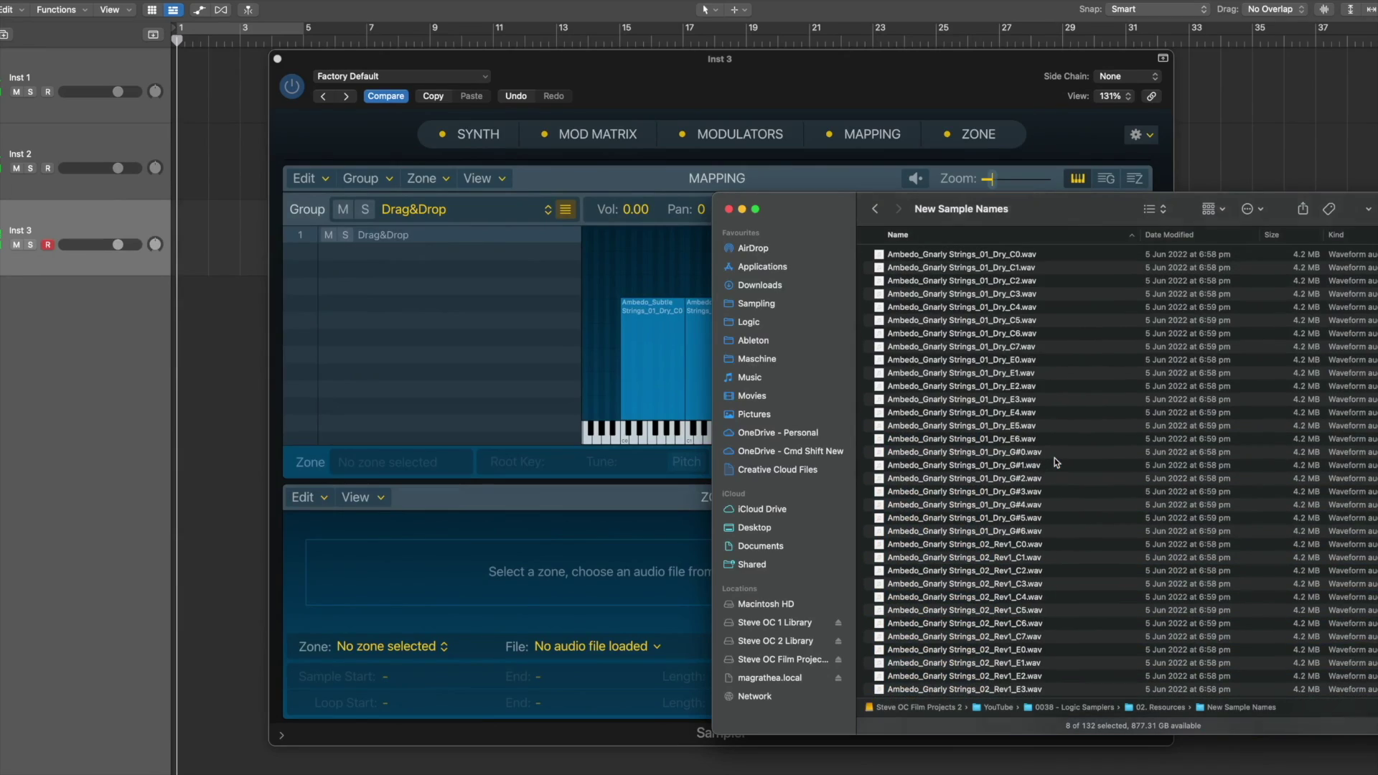
pyautogui.click(995, 360)
pyautogui.click(995, 256)
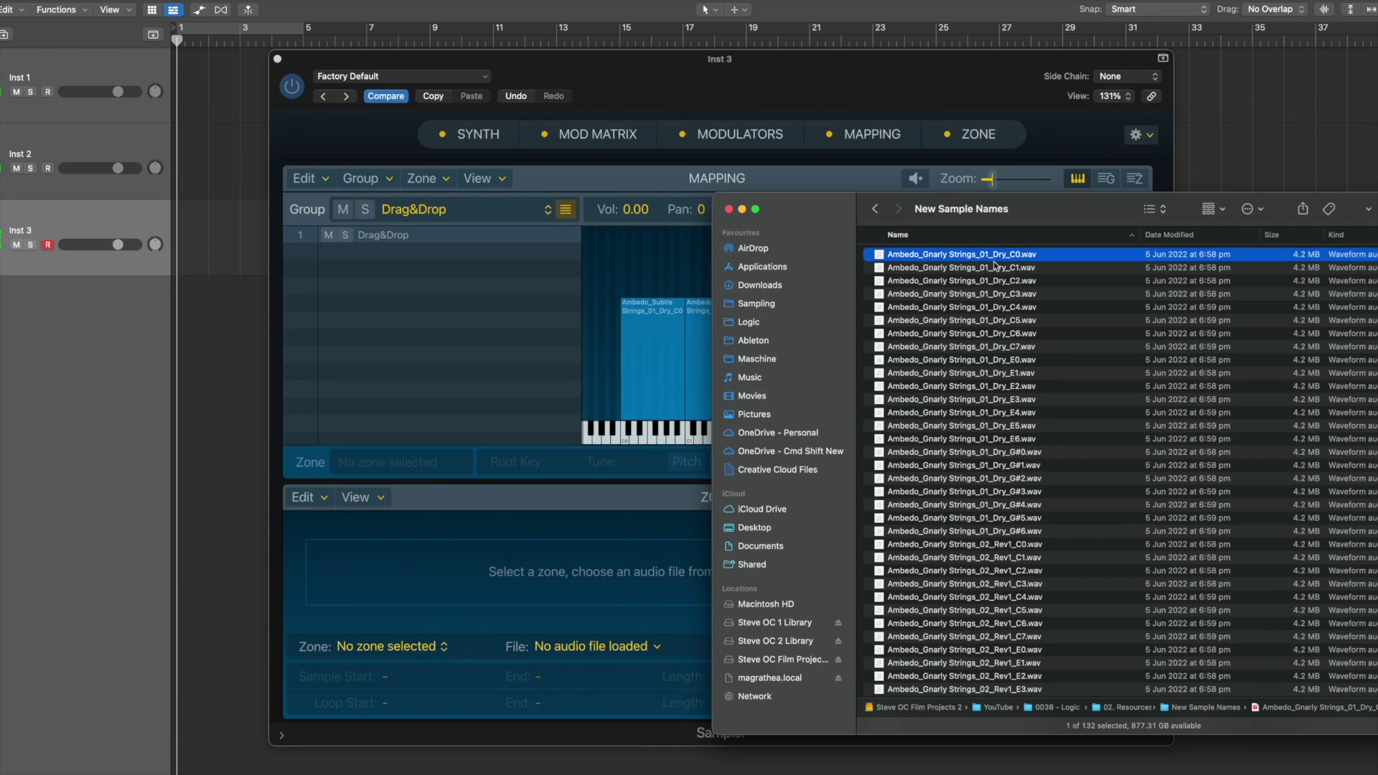
pyautogui.click(1014, 295)
pyautogui.keyDown('shift'); pyautogui.click(1012, 308); pyautogui.keyUp('shift')
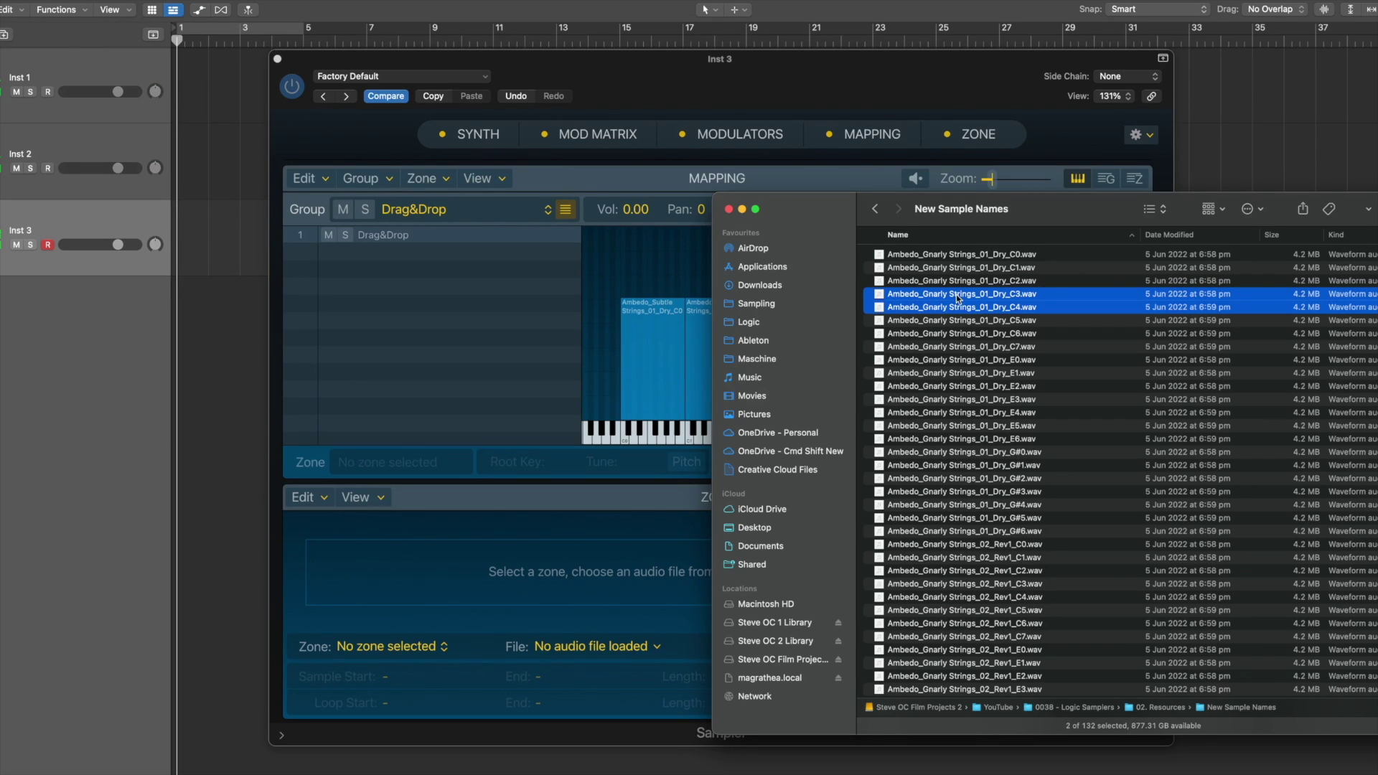
pyautogui.moveTo(964, 293); pyautogui.dragTo(840, 281)
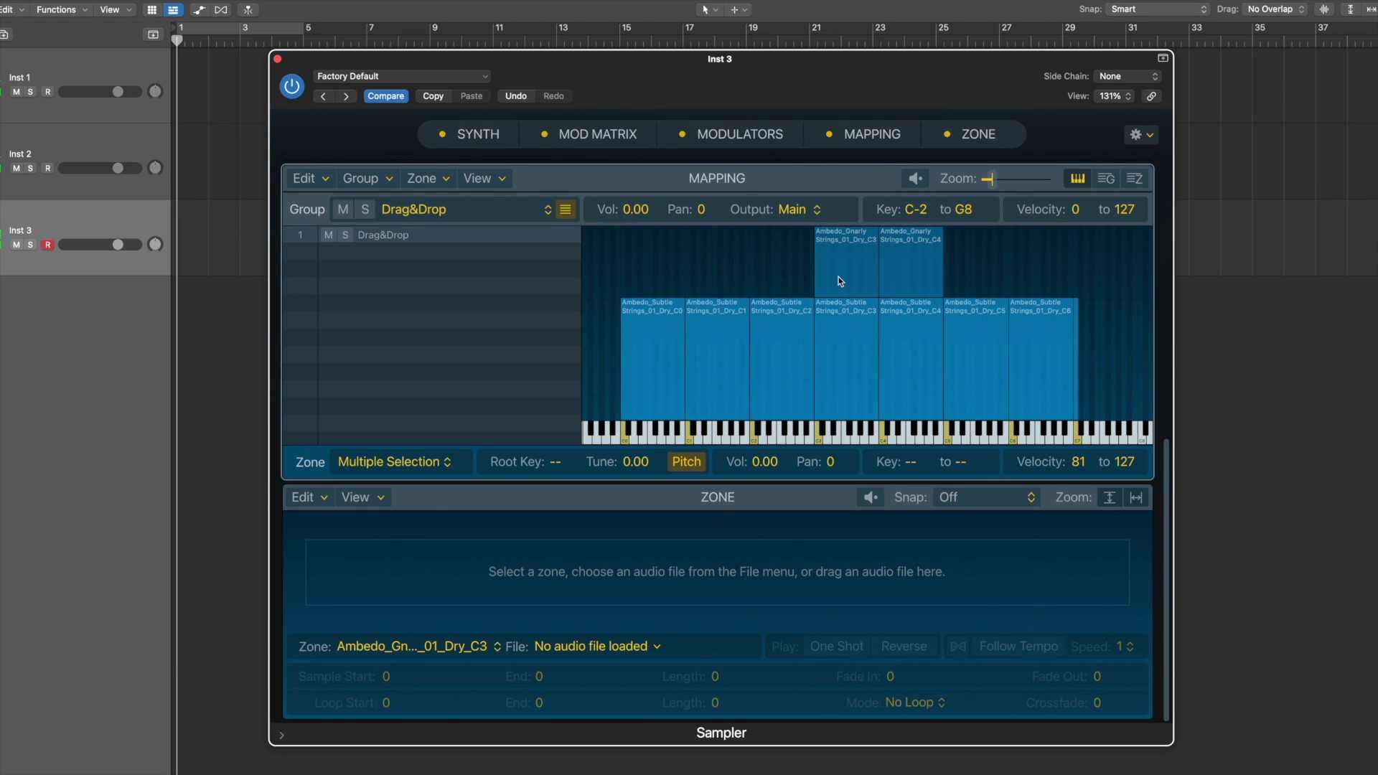
pyautogui.moveTo(841, 281); pyautogui.dragTo(840, 281)
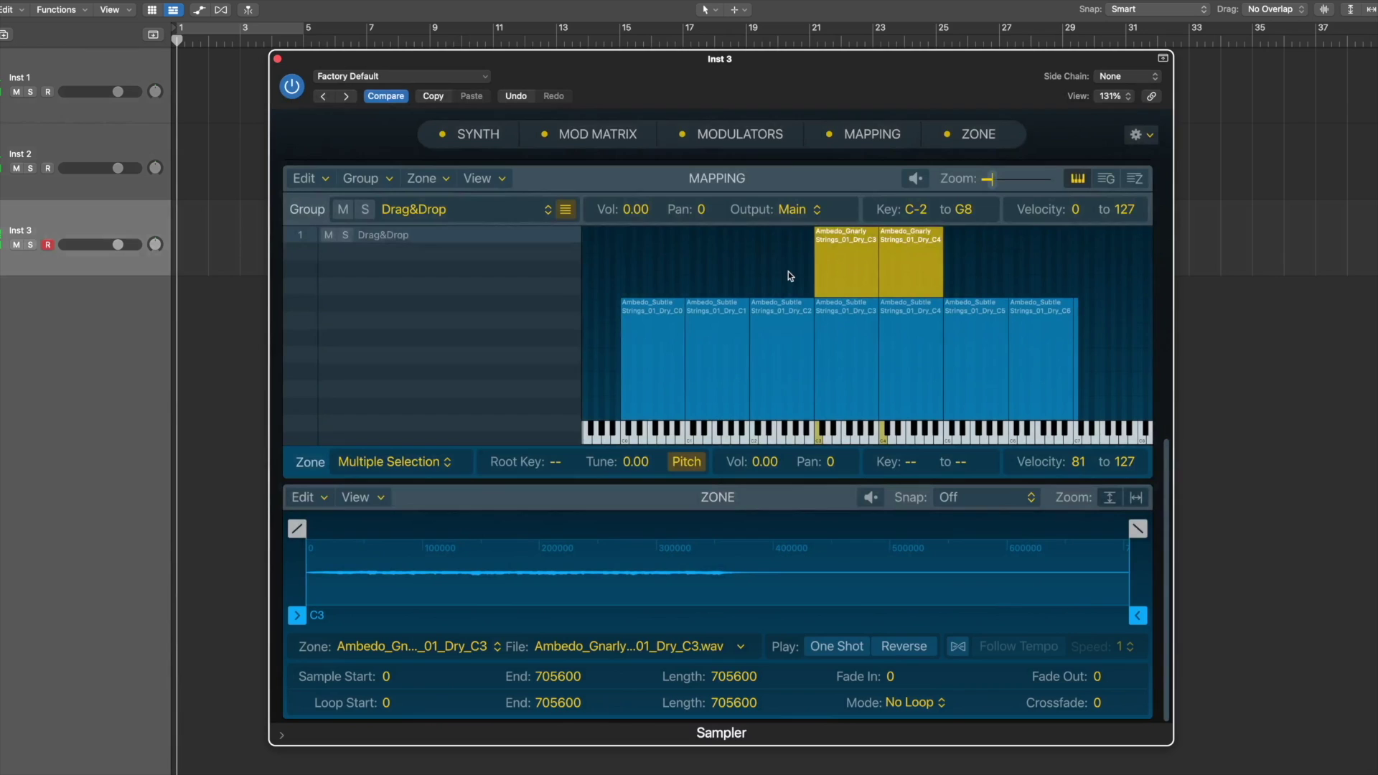
# Step: Give the Gnarly Strings C3 zone a Forward loop from about 118203 to 290470 with a crossfade of about 36166
pyautogui.click(788, 265)
pyautogui.click(859, 247)
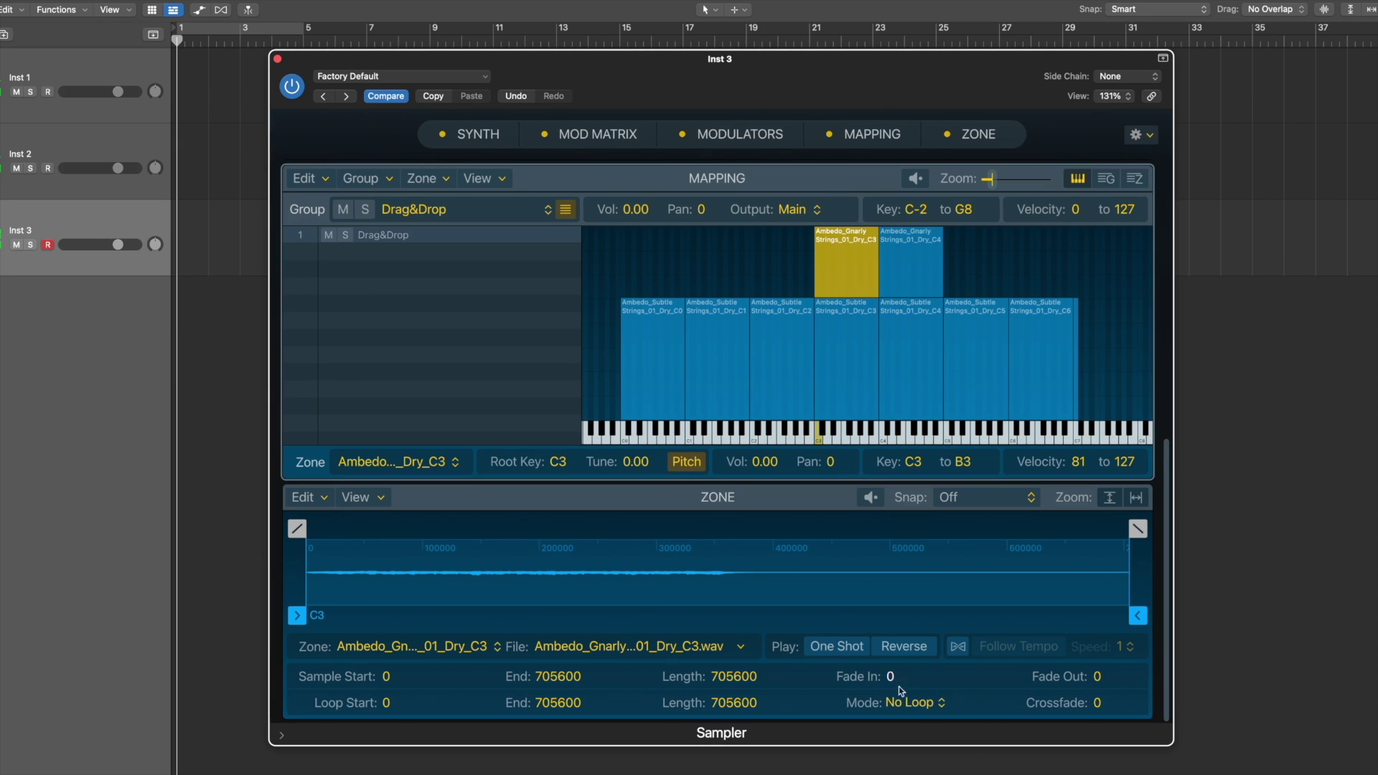
pyautogui.click(919, 704)
pyautogui.click(906, 722)
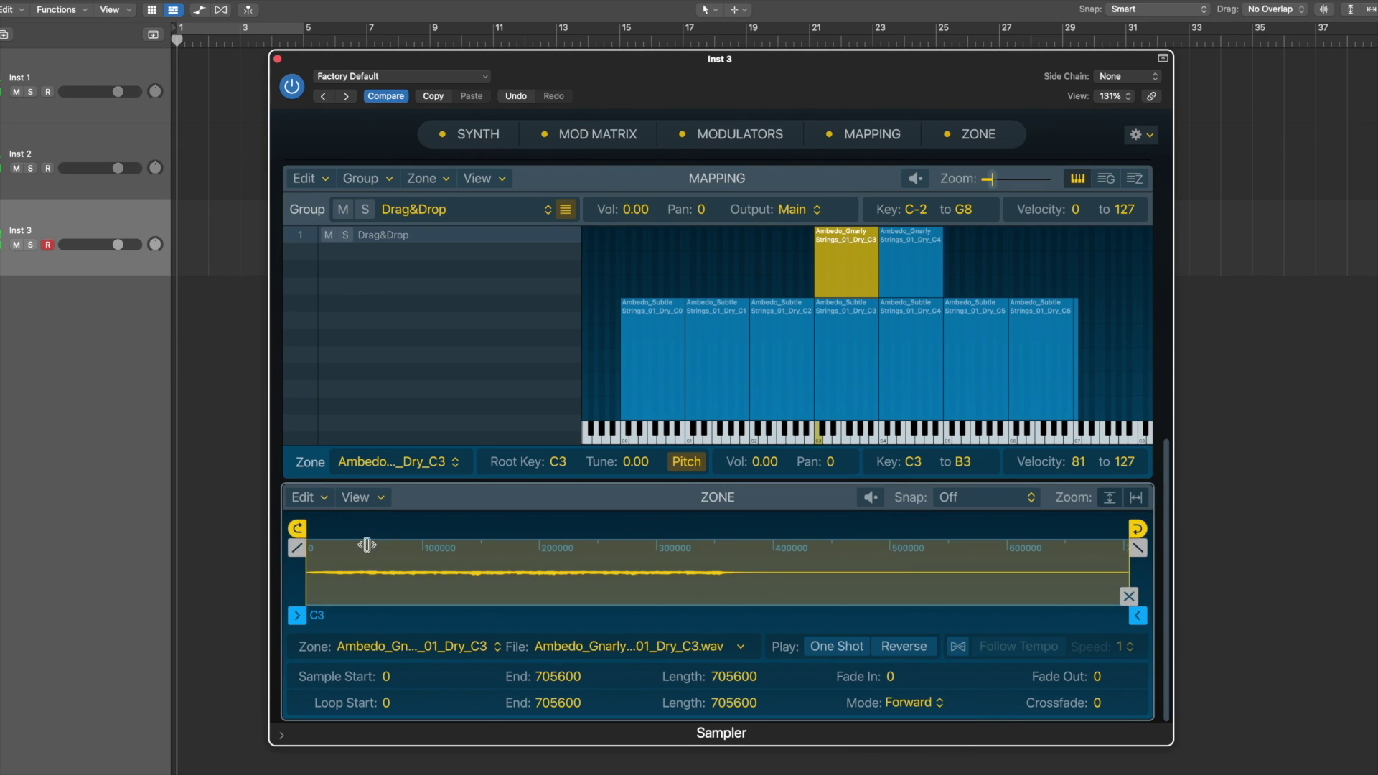
pyautogui.moveTo(296, 529); pyautogui.dragTo(436, 528)
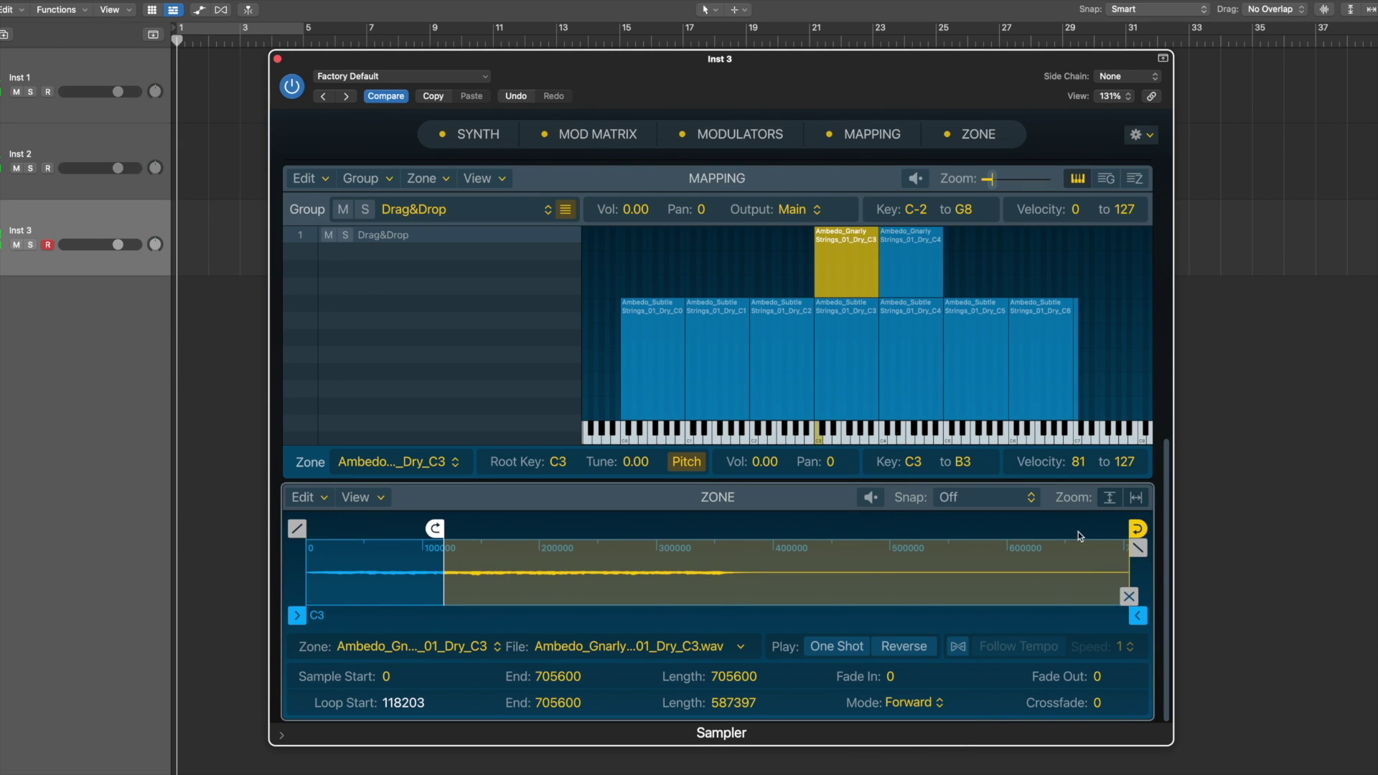
pyautogui.moveTo(1132, 528); pyautogui.dragTo(654, 529)
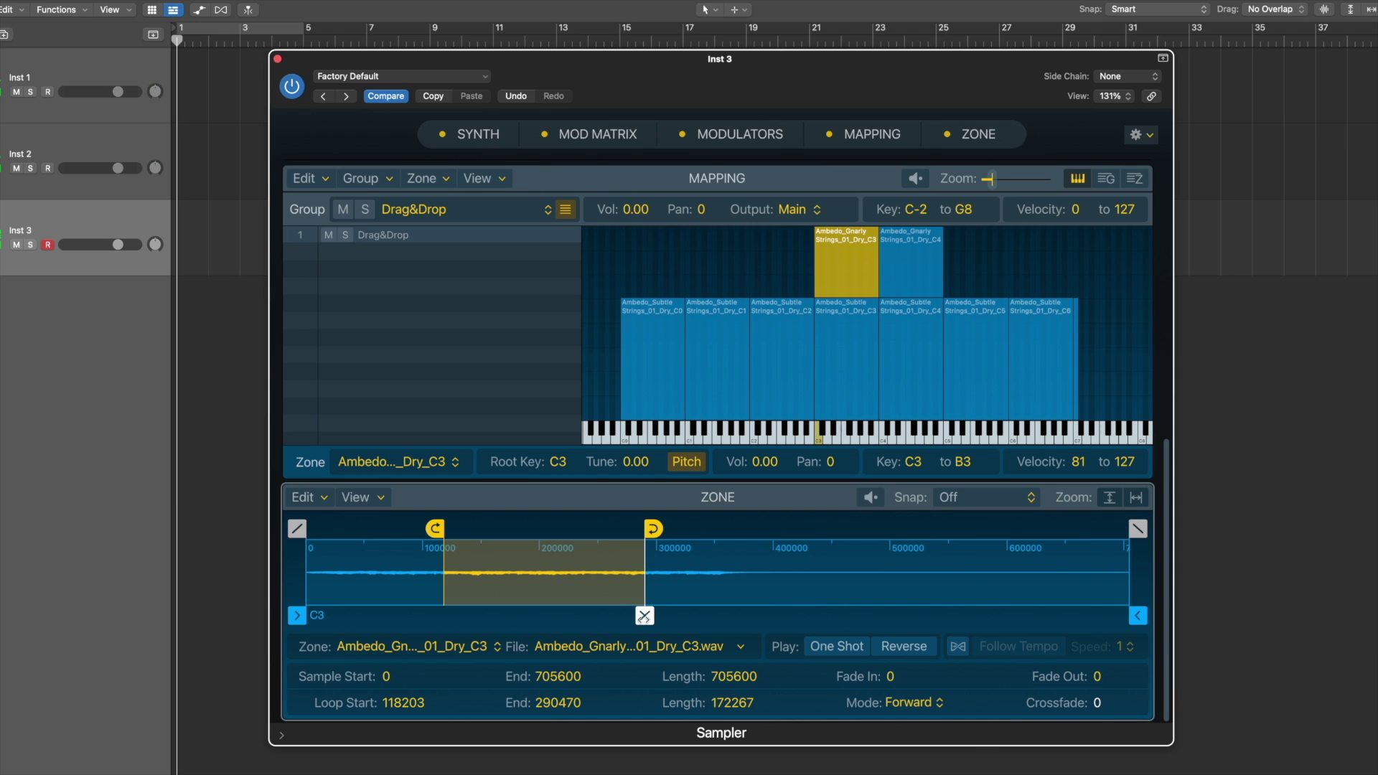
pyautogui.moveTo(645, 616); pyautogui.dragTo(603, 616)
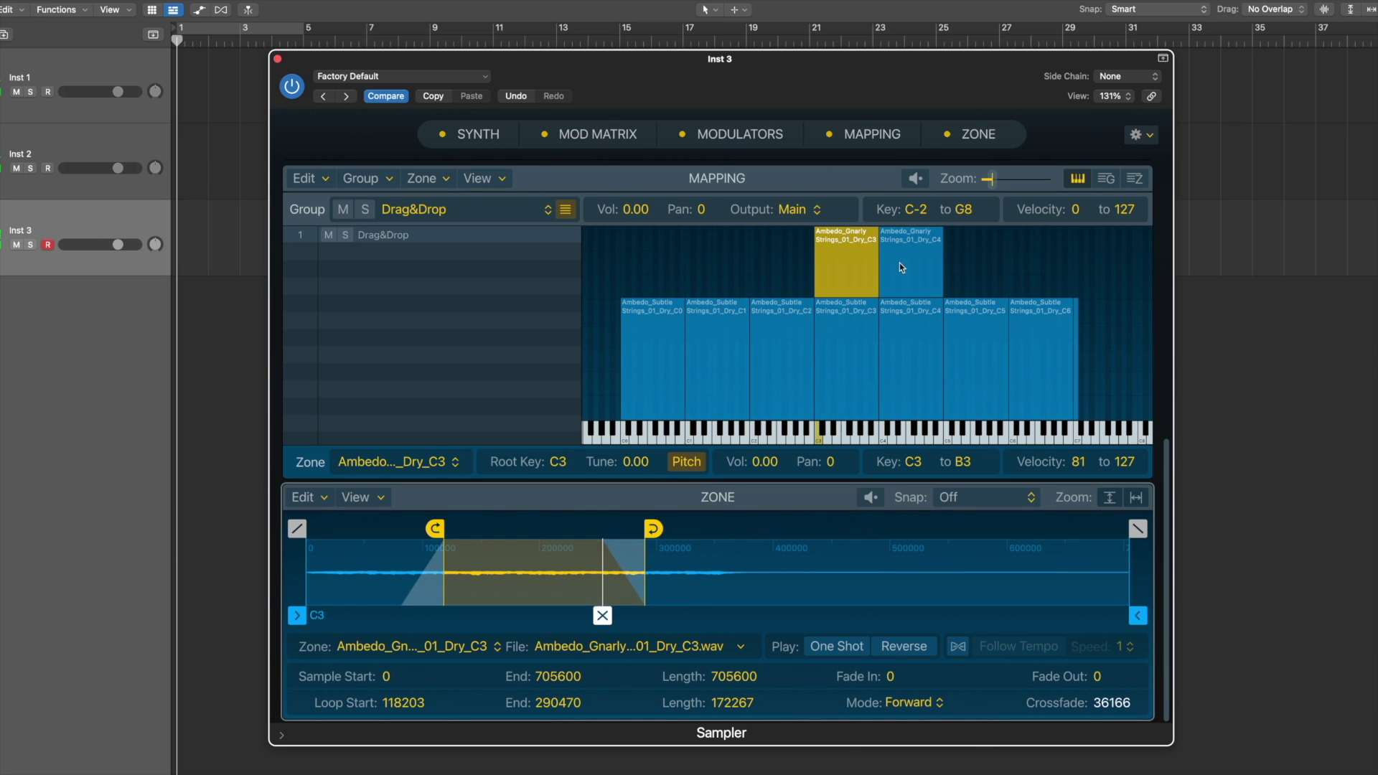
# Step: Give the Gnarly Strings C4 zone a Forward loop starting at about 77943, and adjust its loop end and crossfade
pyautogui.click(901, 267)
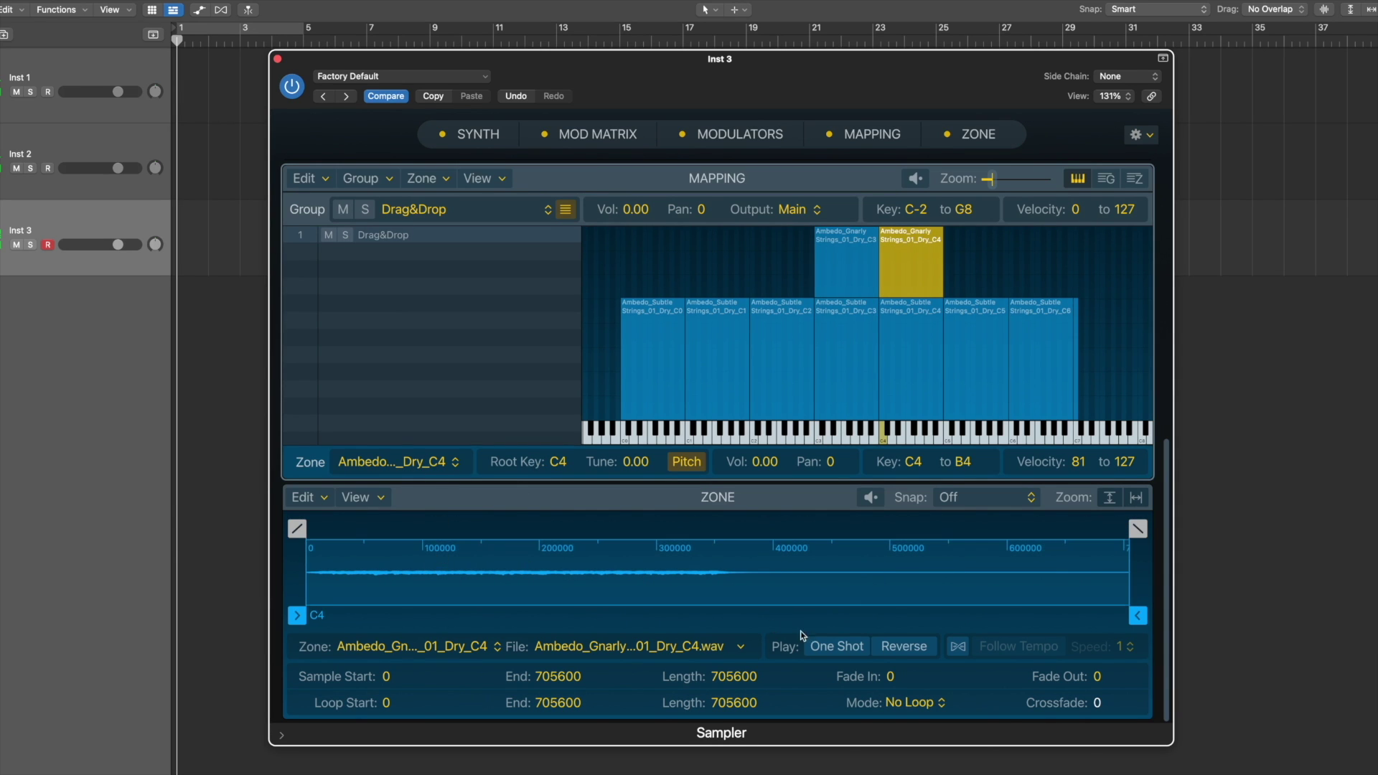
pyautogui.click(909, 703)
pyautogui.click(902, 723)
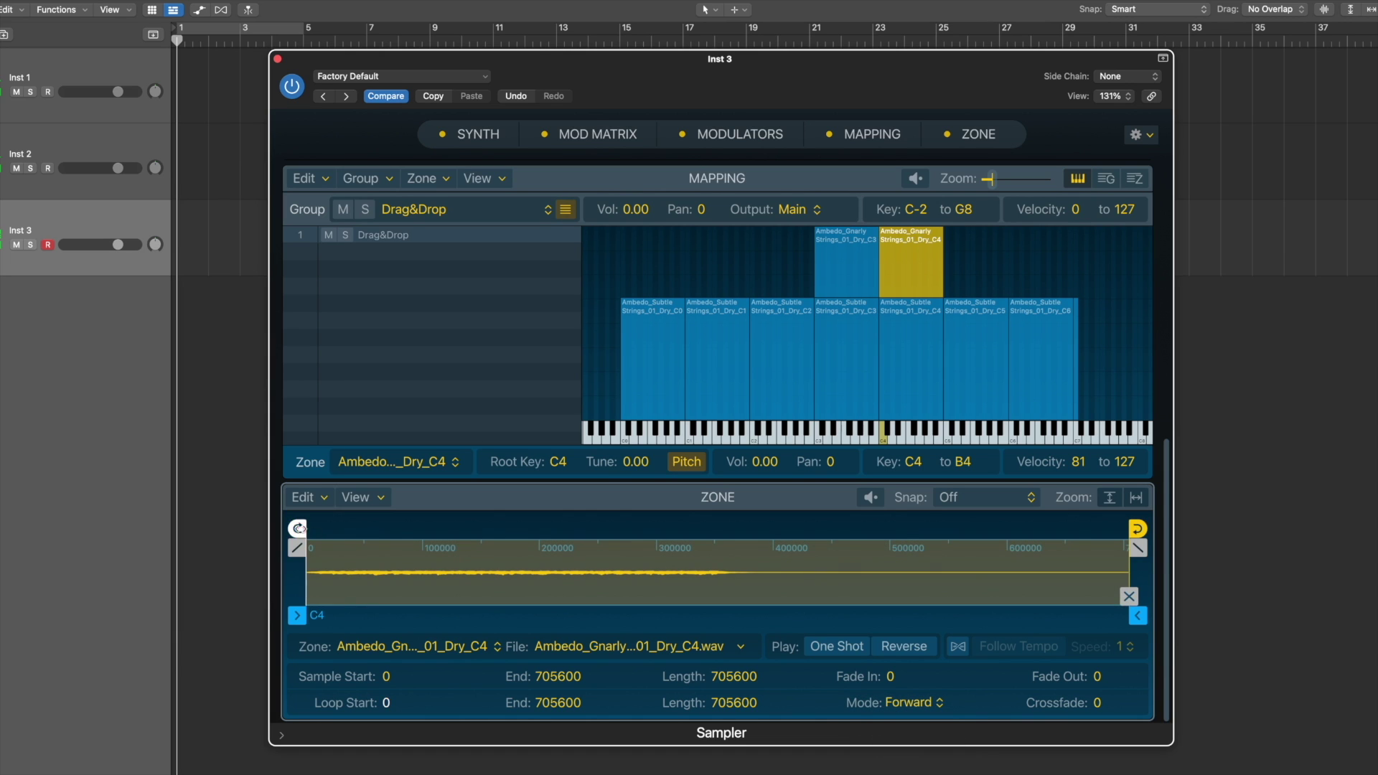
pyautogui.moveTo(298, 528); pyautogui.dragTo(388, 529)
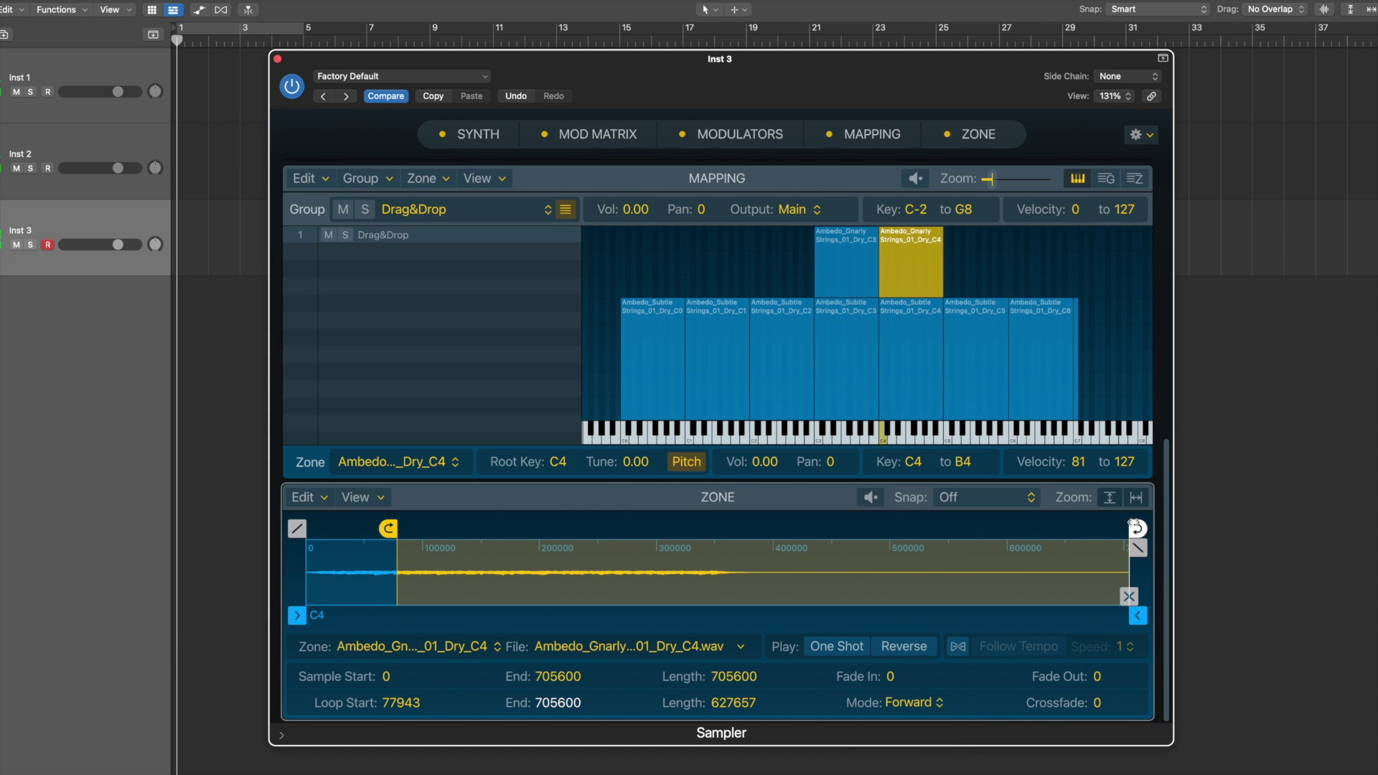
pyautogui.moveTo(1130, 598); pyautogui.dragTo(564, 616)
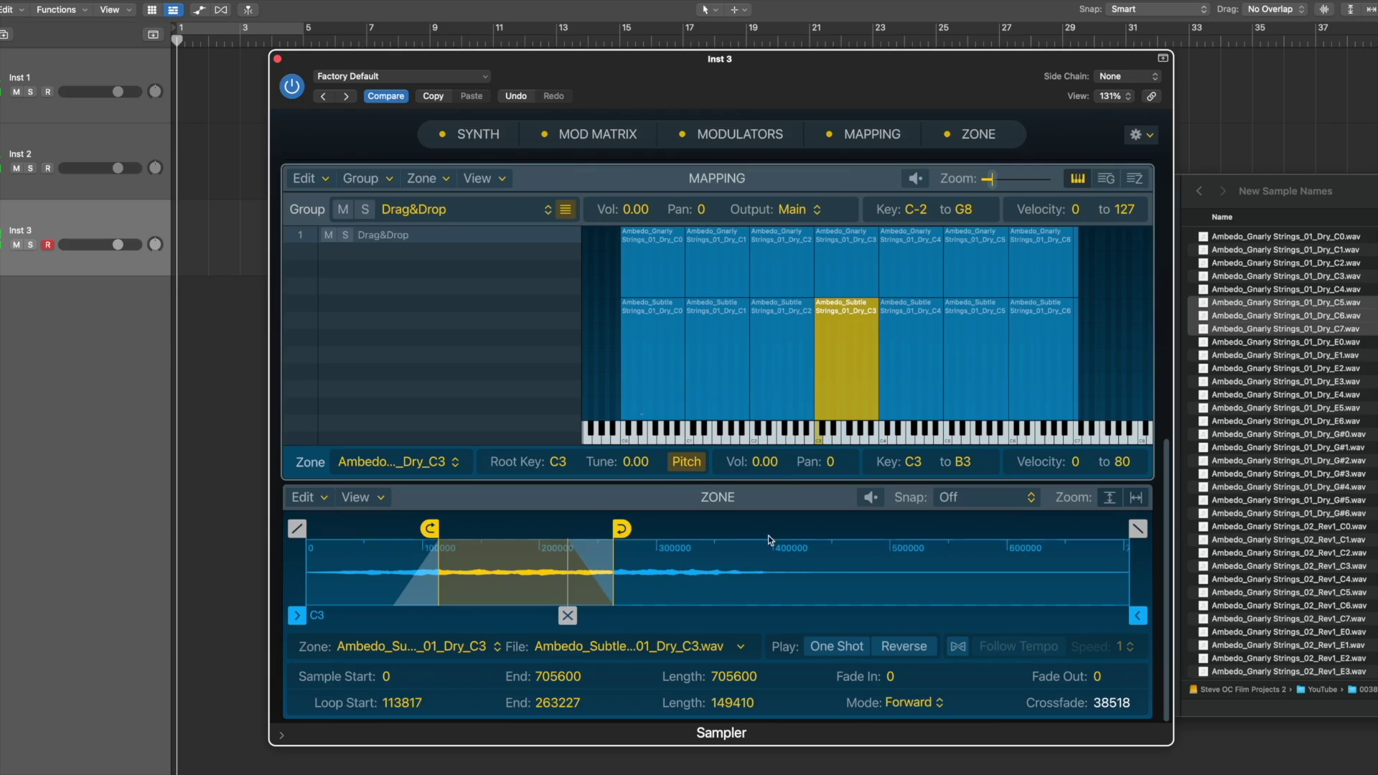
# Step: Switch Filter 2 on to try it out, and switch it off again
pyautogui.scroll(10, 715, 415)
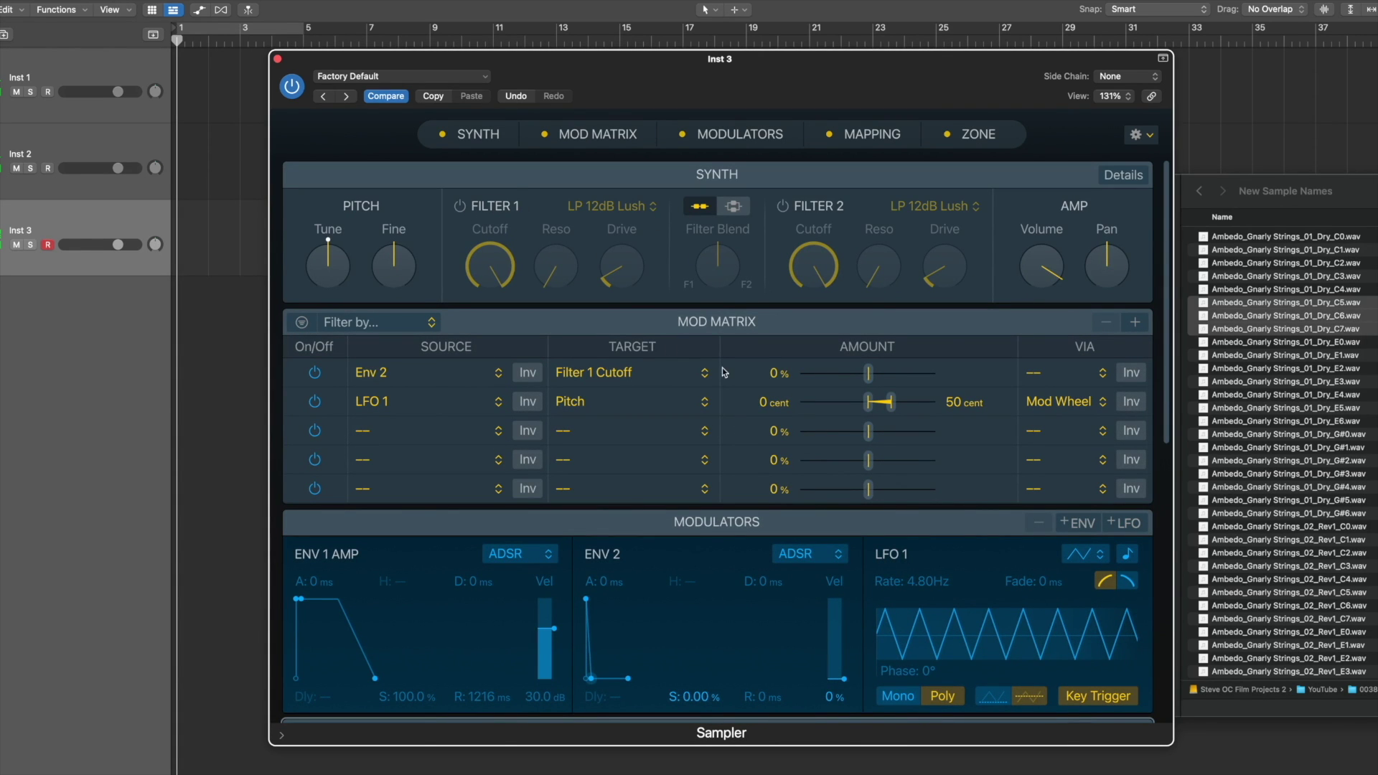
pyautogui.moveTo(395, 239)
pyautogui.click(783, 207)
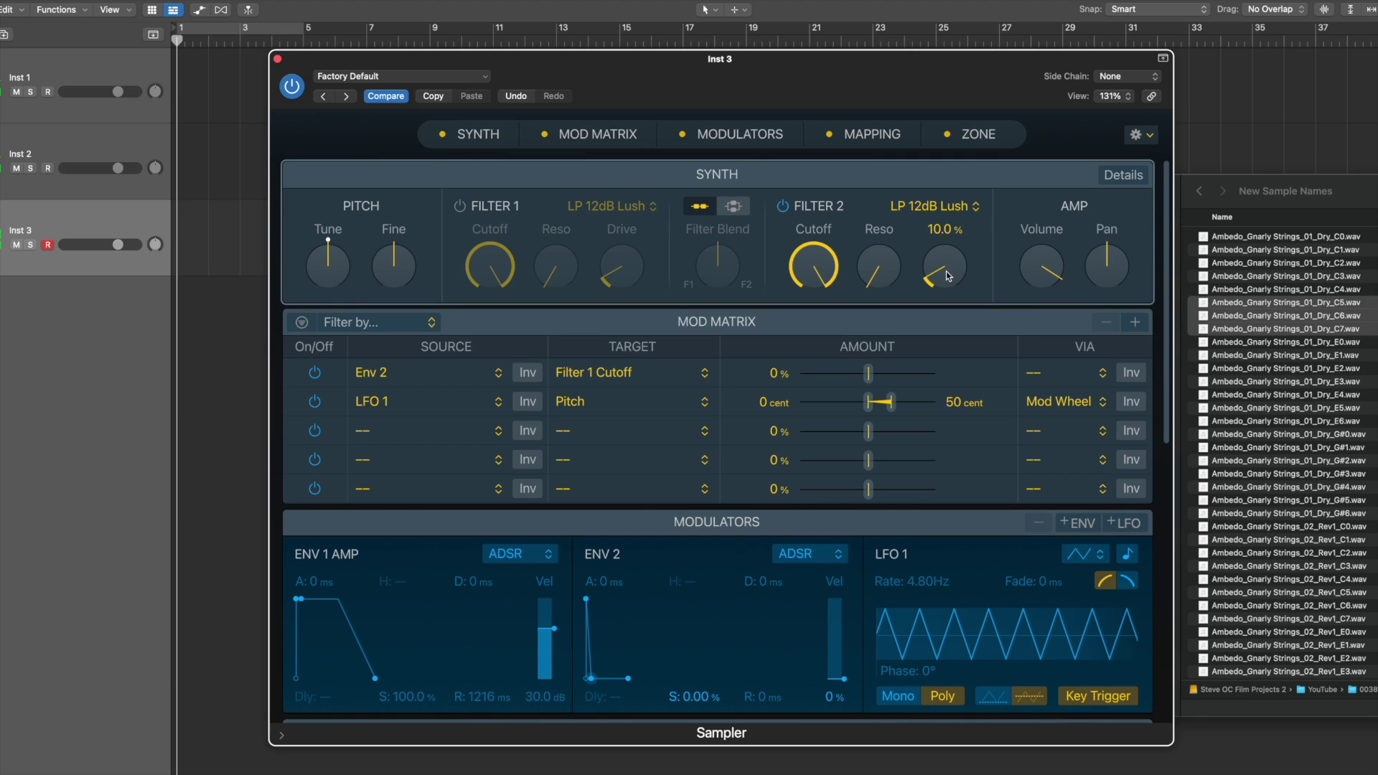
pyautogui.click(831, 210)
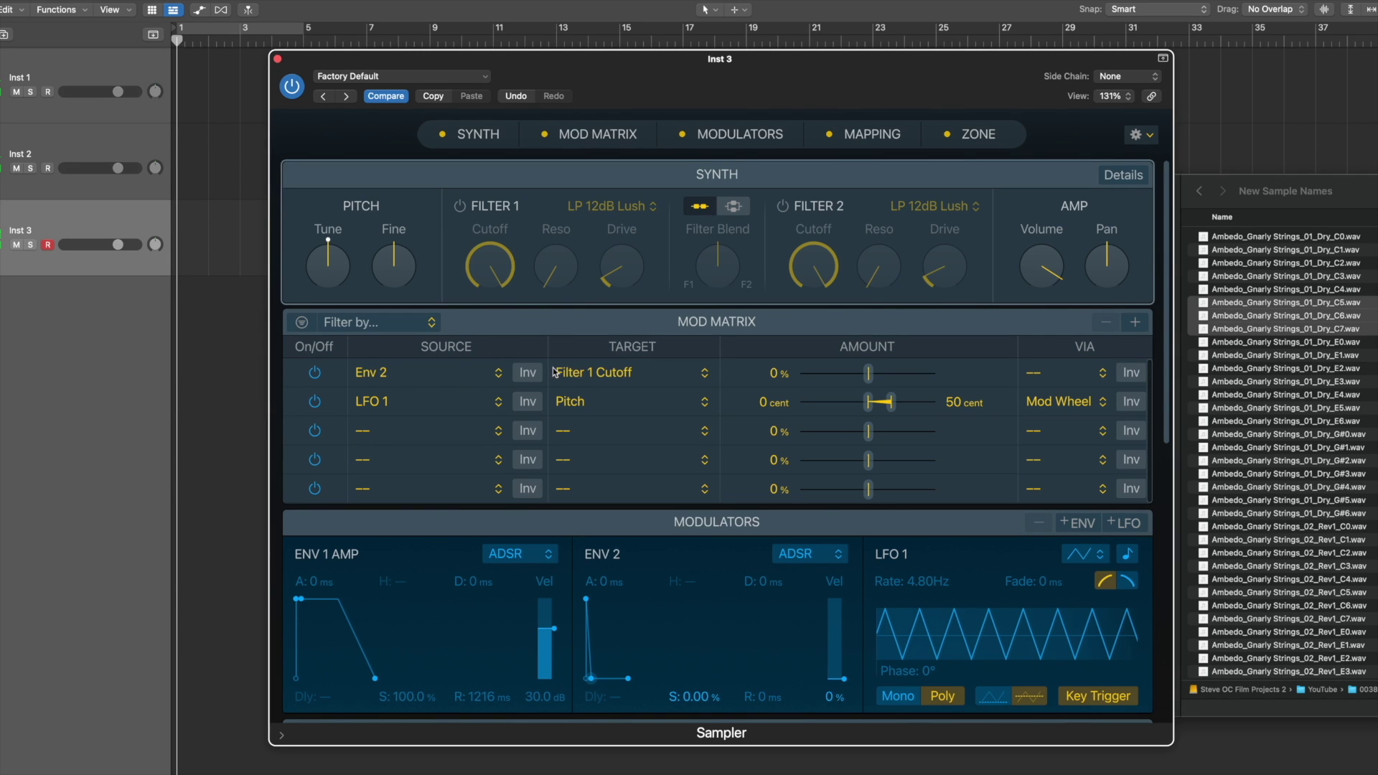
# Step: Turn on Filter 1 and lower its cutoff to about 43.4%
pyautogui.click(460, 206)
pyautogui.moveTo(489, 265); pyautogui.dragTo(483, 384)
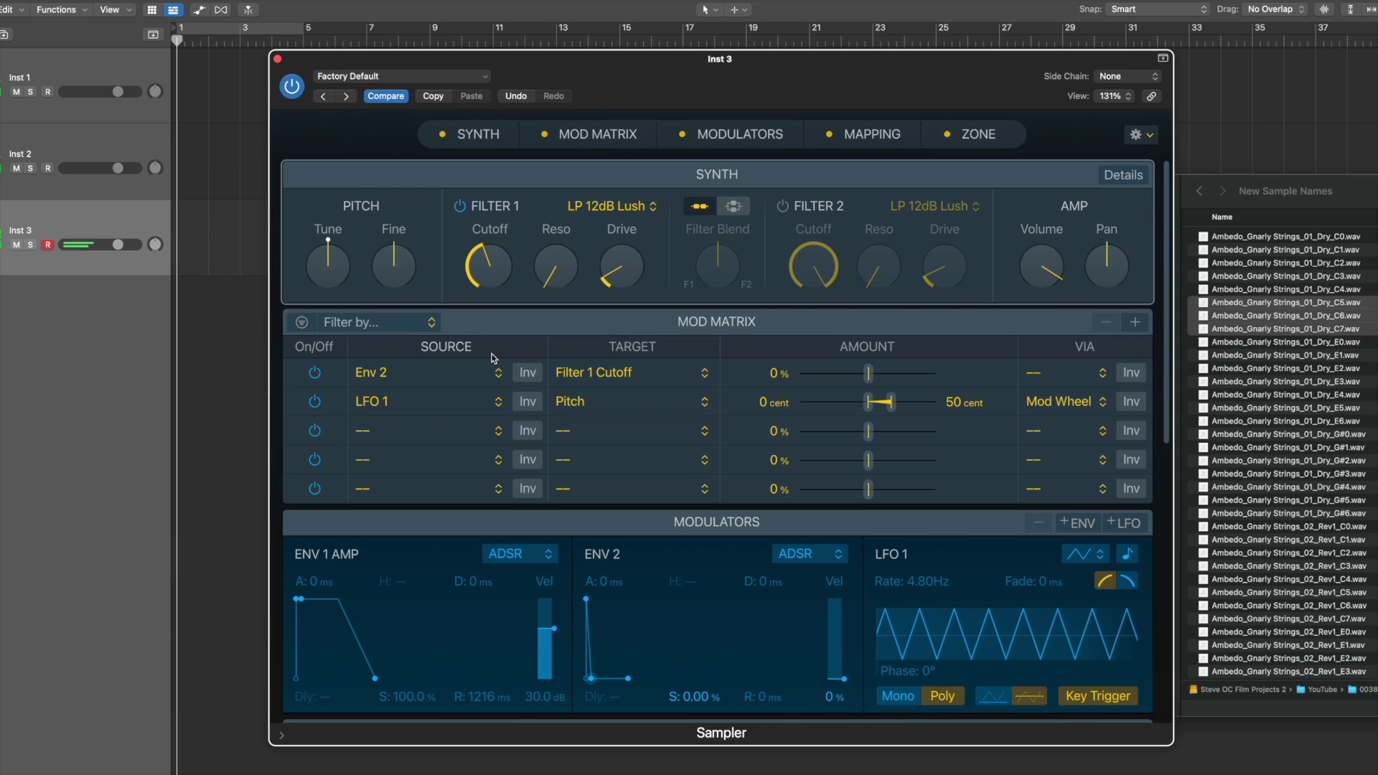
pyautogui.moveTo(494, 273)
# Step: Shape Env 2 with about 686 ms attack, 204 ms decay, 18.1% sustain and 98 ms release
pyautogui.moveTo(605, 628)
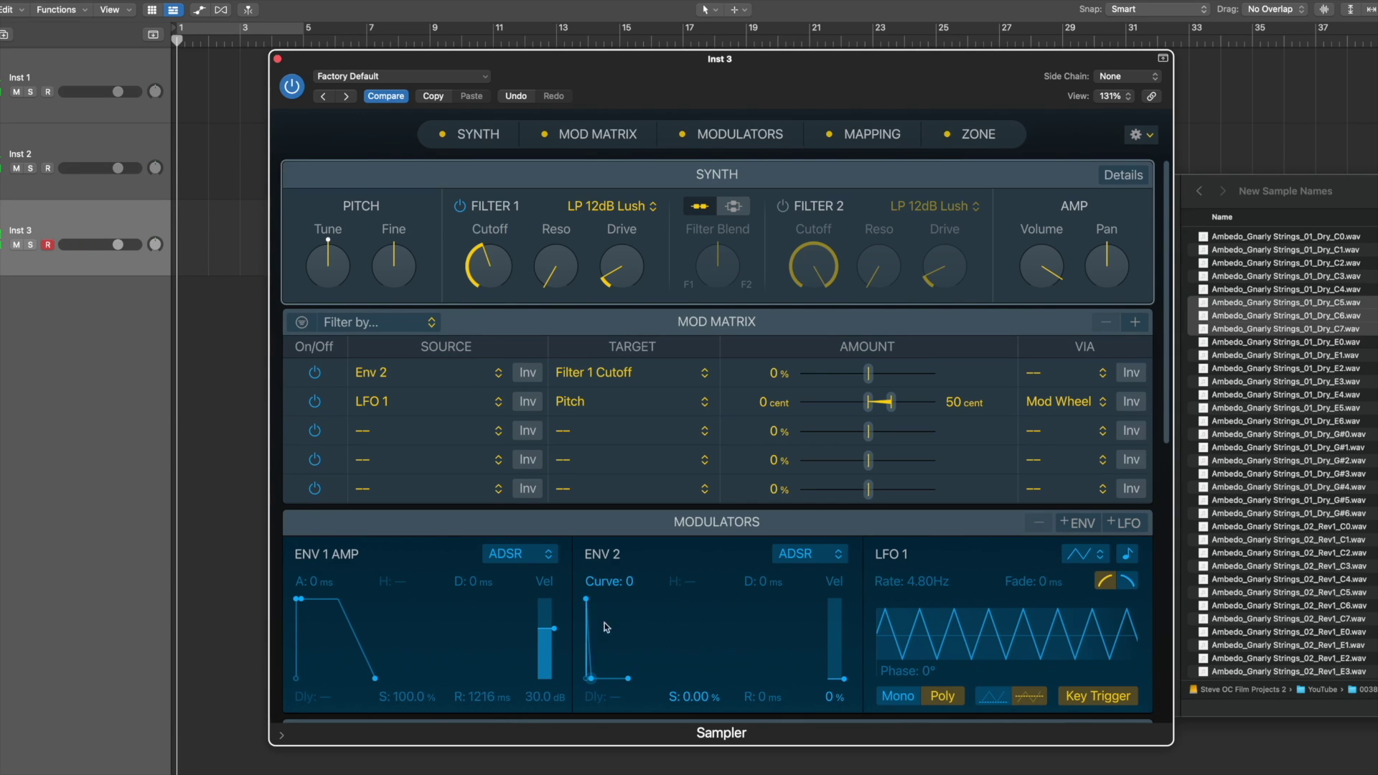
pyautogui.moveTo(590, 680); pyautogui.dragTo(608, 682)
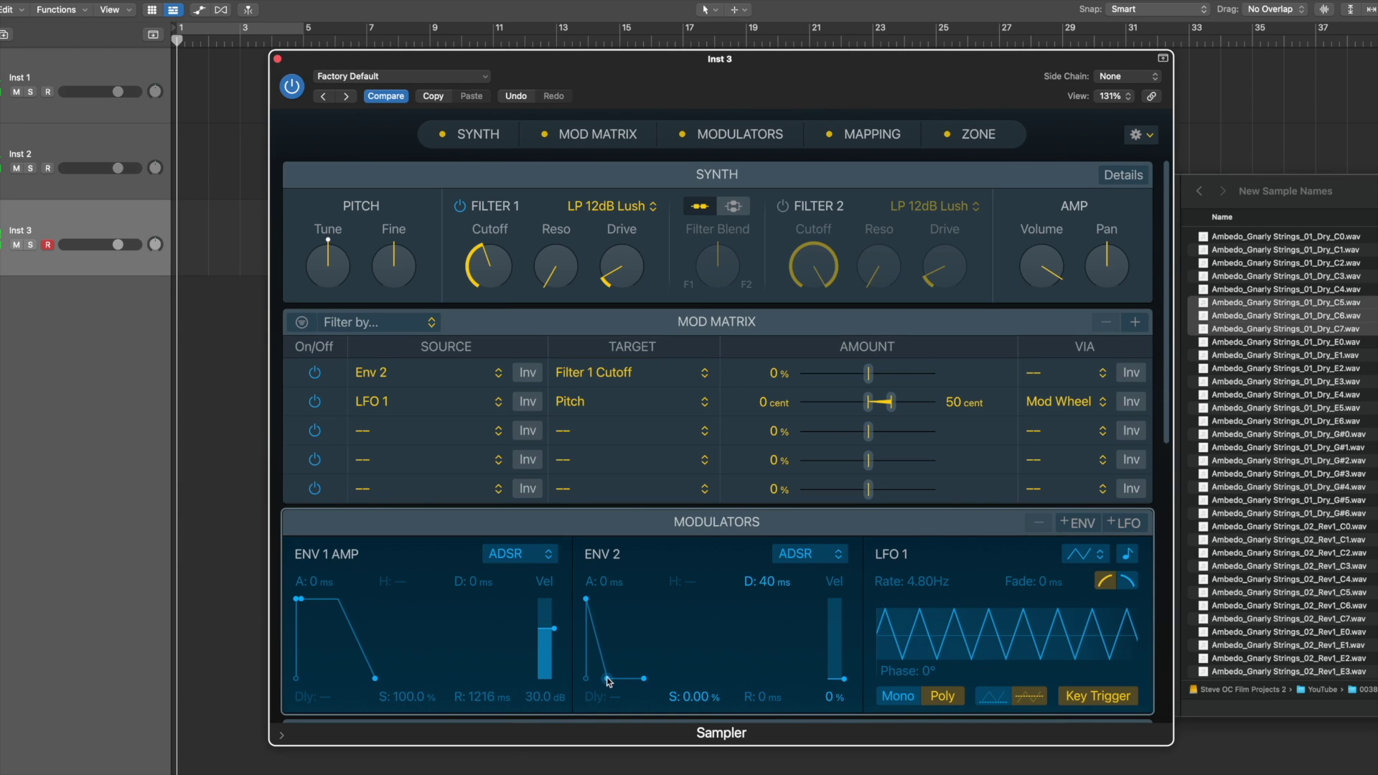
pyautogui.moveTo(588, 600); pyautogui.dragTo(618, 603)
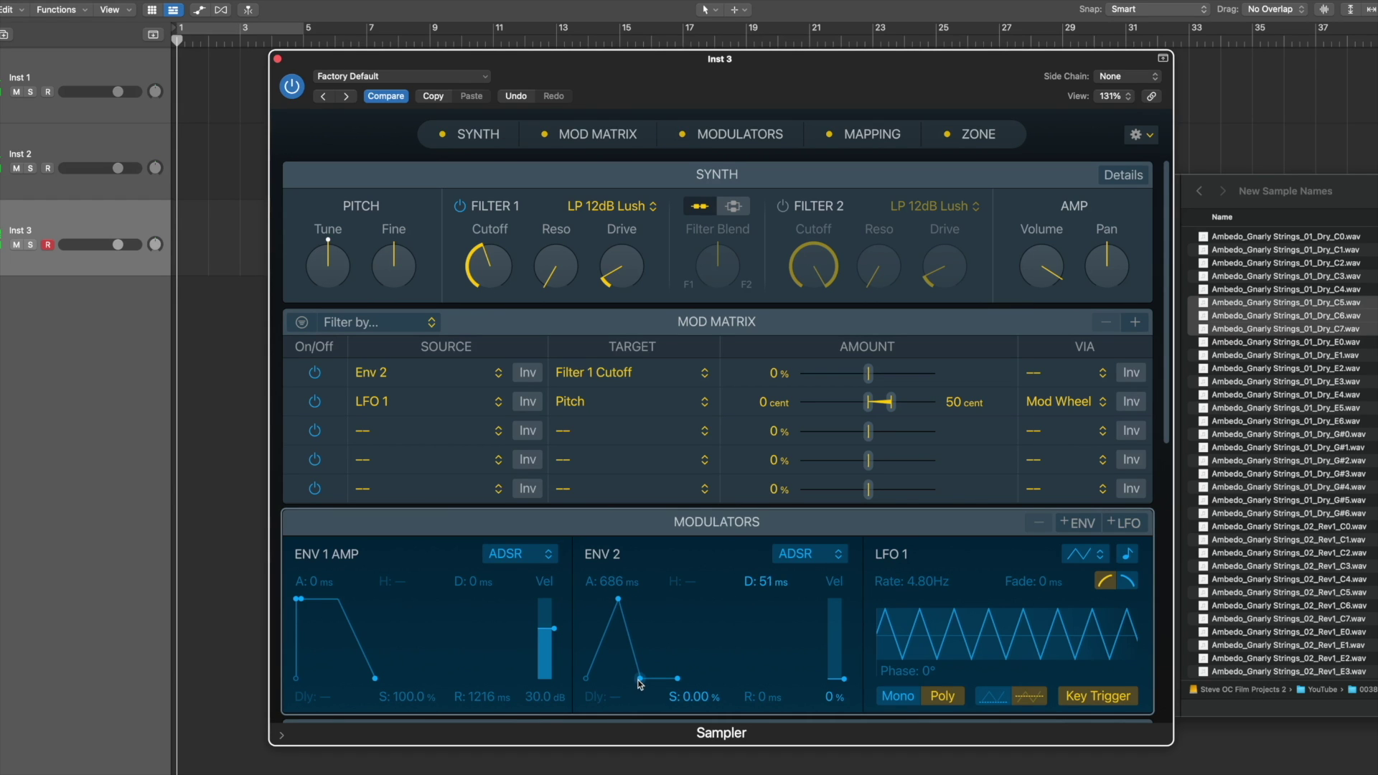
pyautogui.moveTo(638, 679); pyautogui.dragTo(663, 643)
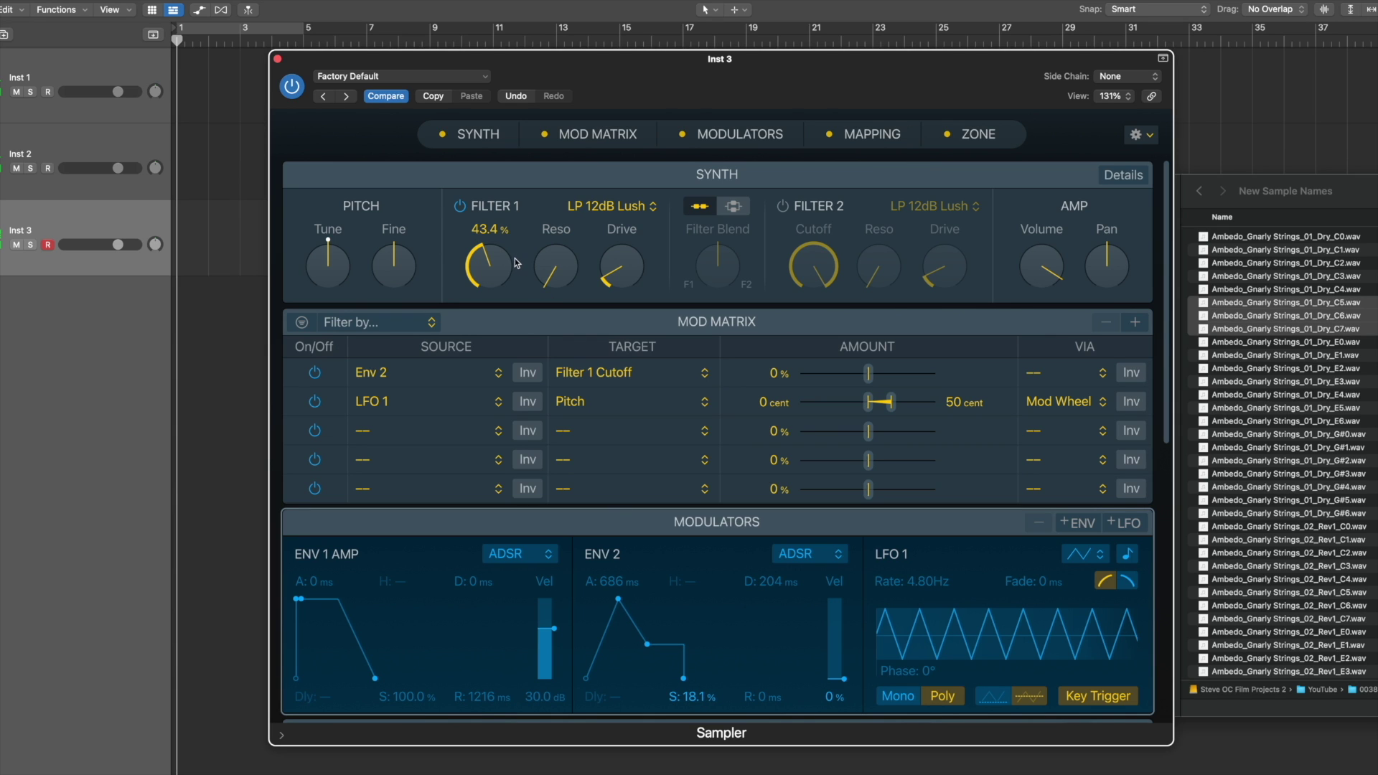
pyautogui.moveTo(686, 677); pyautogui.dragTo(704, 677)
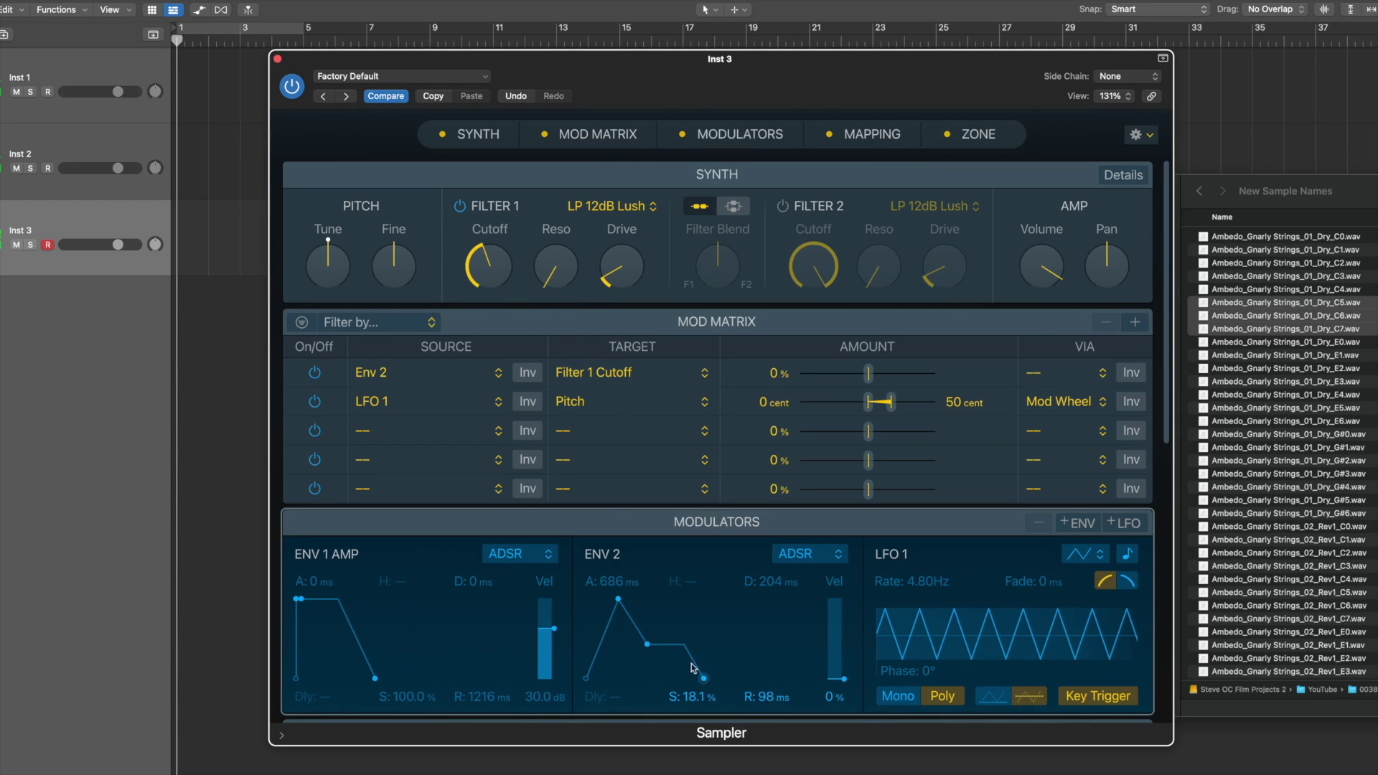
# Step: Try an amount of +100% for the Env 2 modulation of Filter 1 Cutoff
pyautogui.moveTo(482, 246)
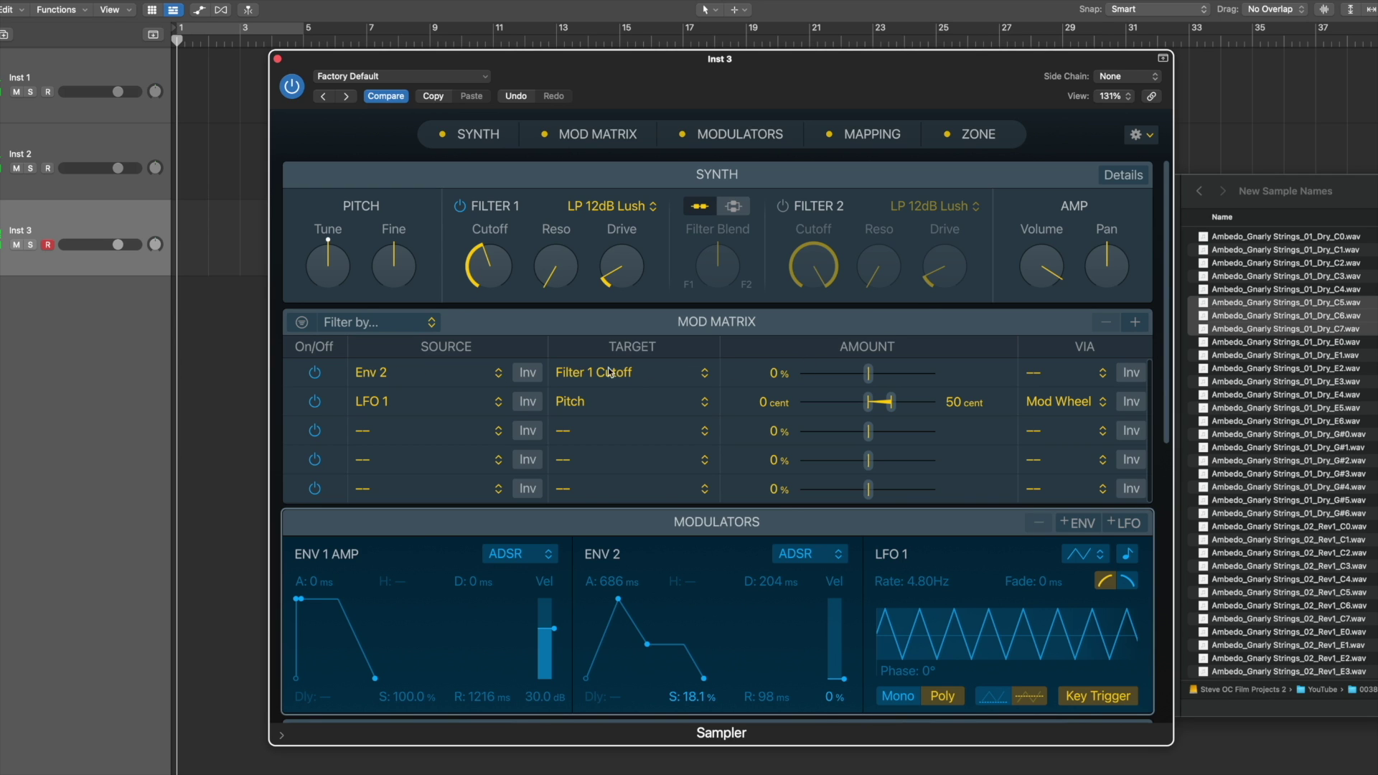
pyautogui.moveTo(870, 376); pyautogui.dragTo(972, 379)
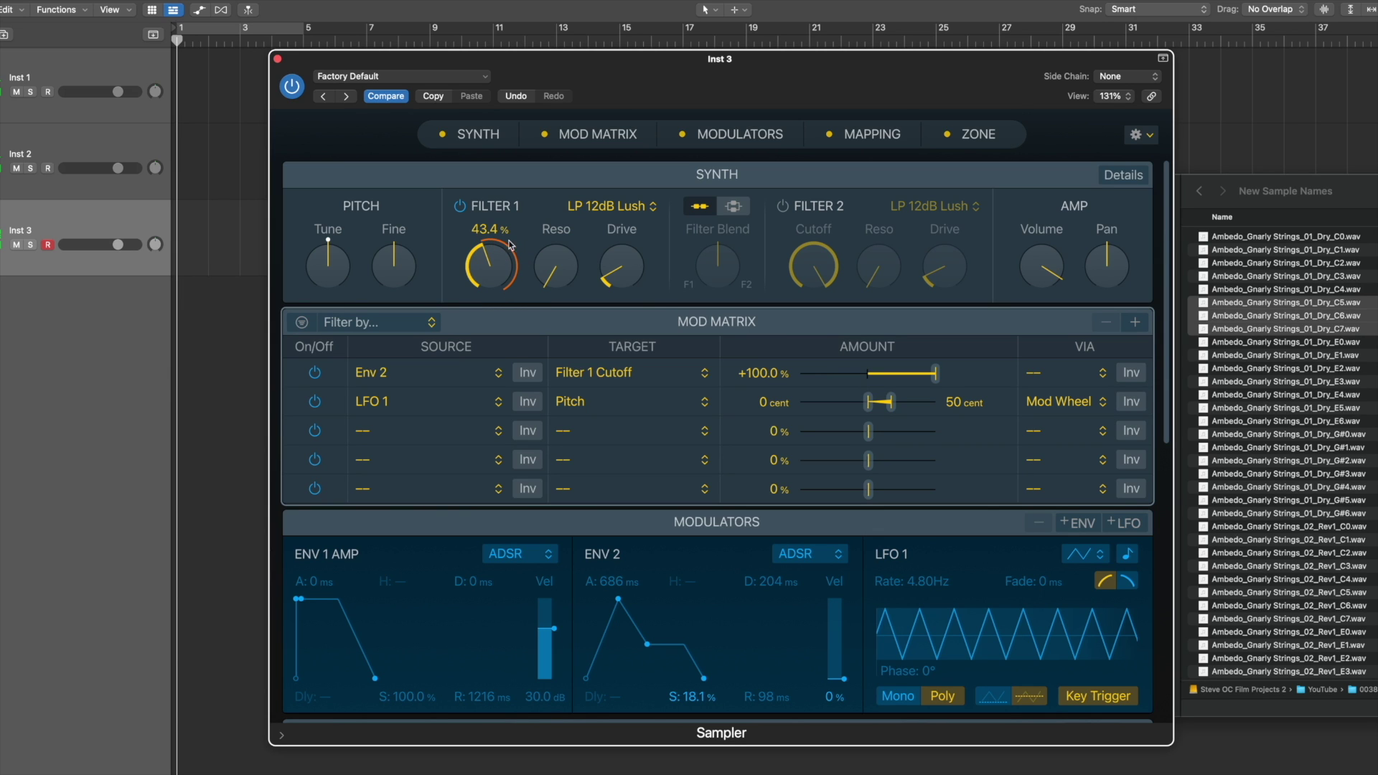
pyautogui.moveTo(538, 272)
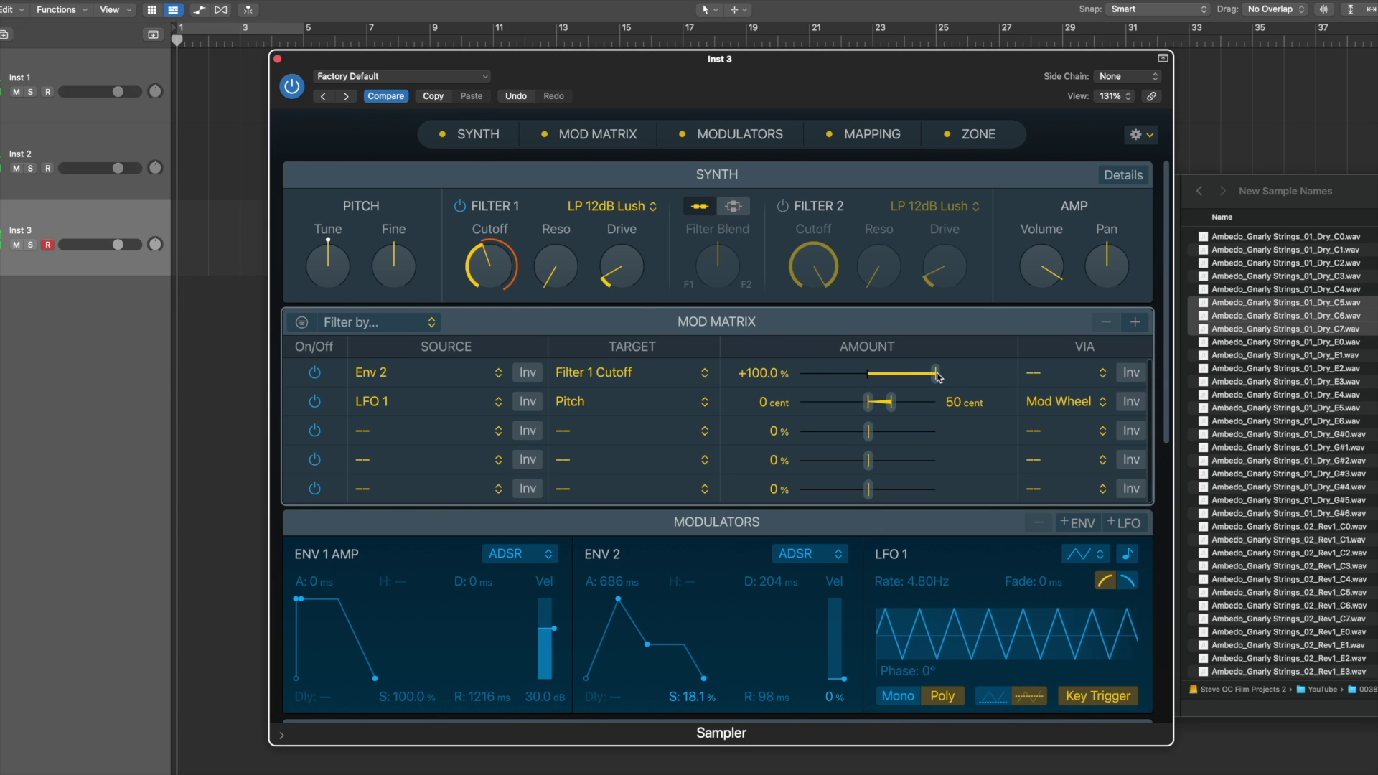
pyautogui.moveTo(937, 375); pyautogui.dragTo(997, 384)
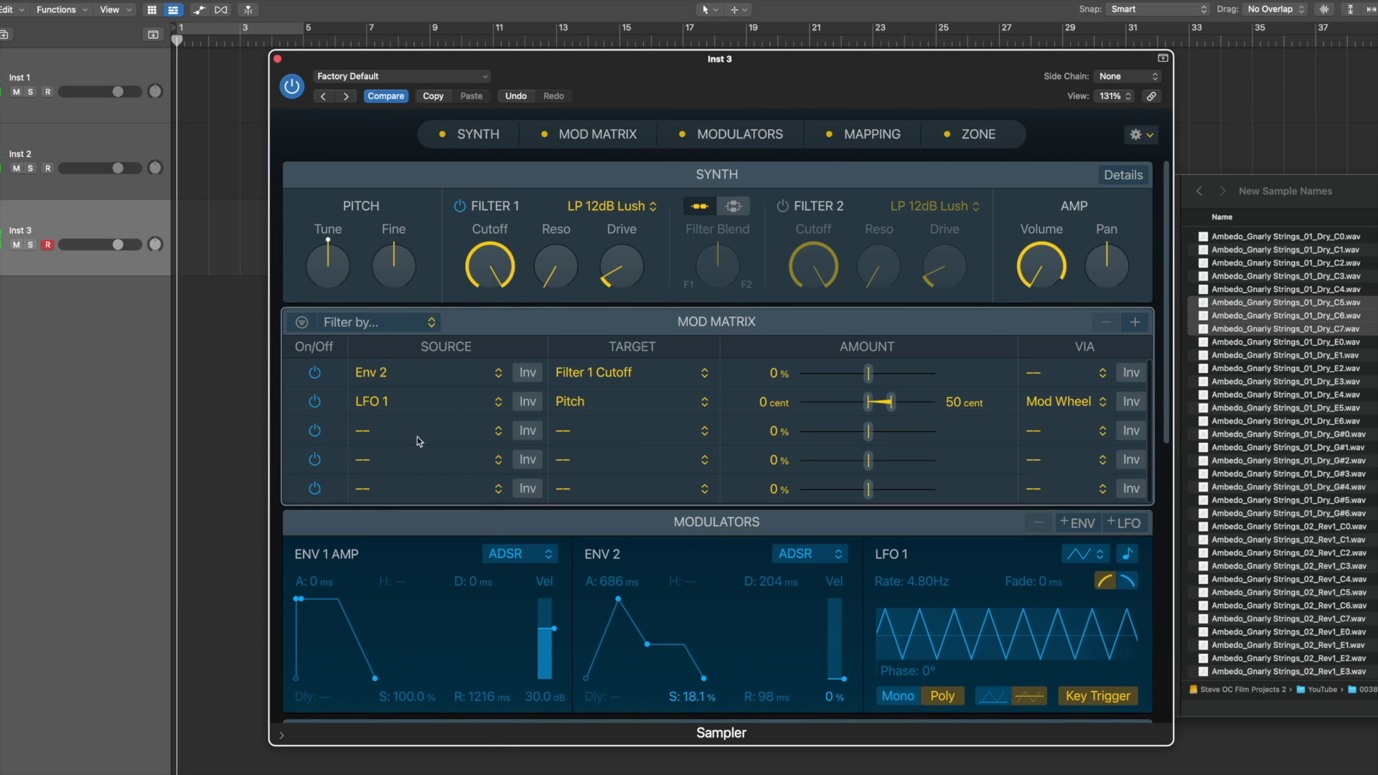
# Step: Add a modulation routing in the third Mod Matrix row with Velocity as source and Filter 1 Cutoff as target
pyautogui.click(418, 441)
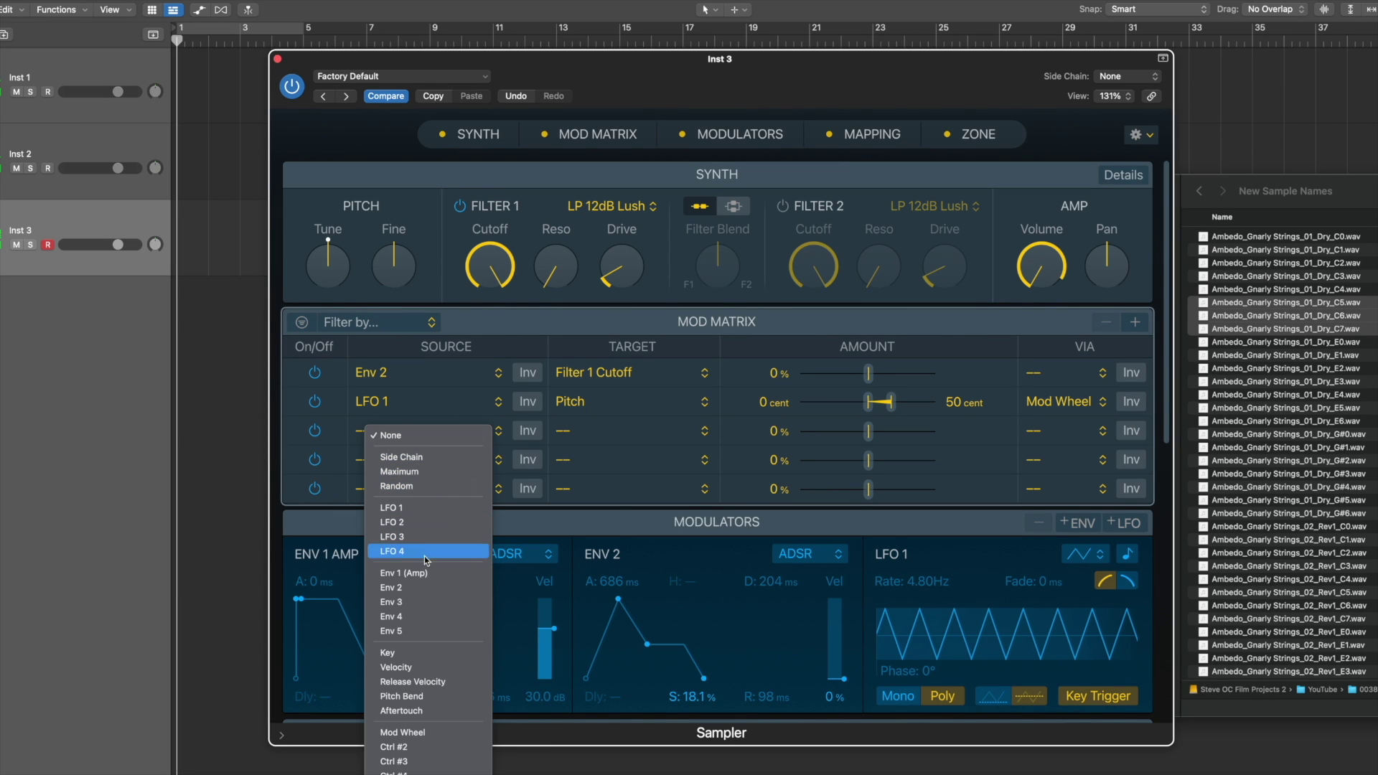
pyautogui.click(416, 667)
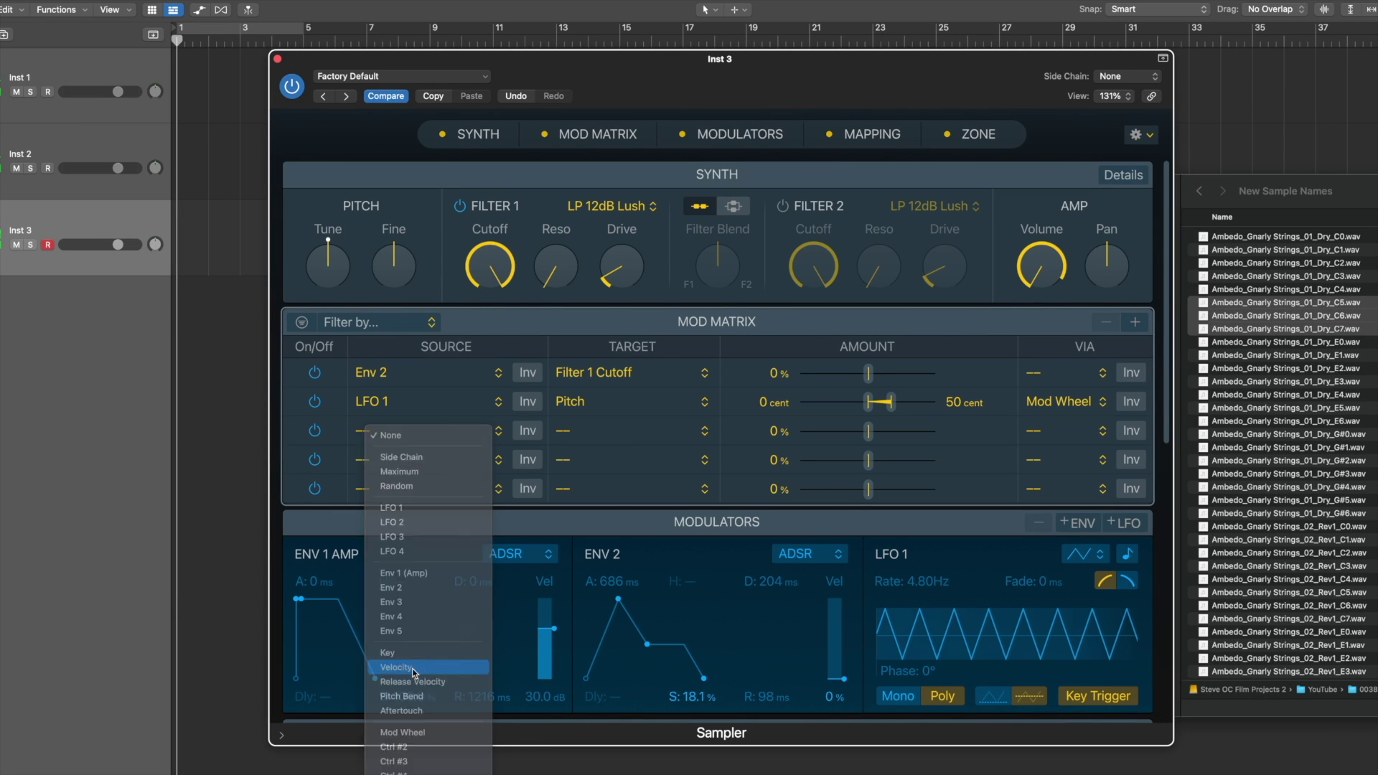
pyautogui.click(595, 433)
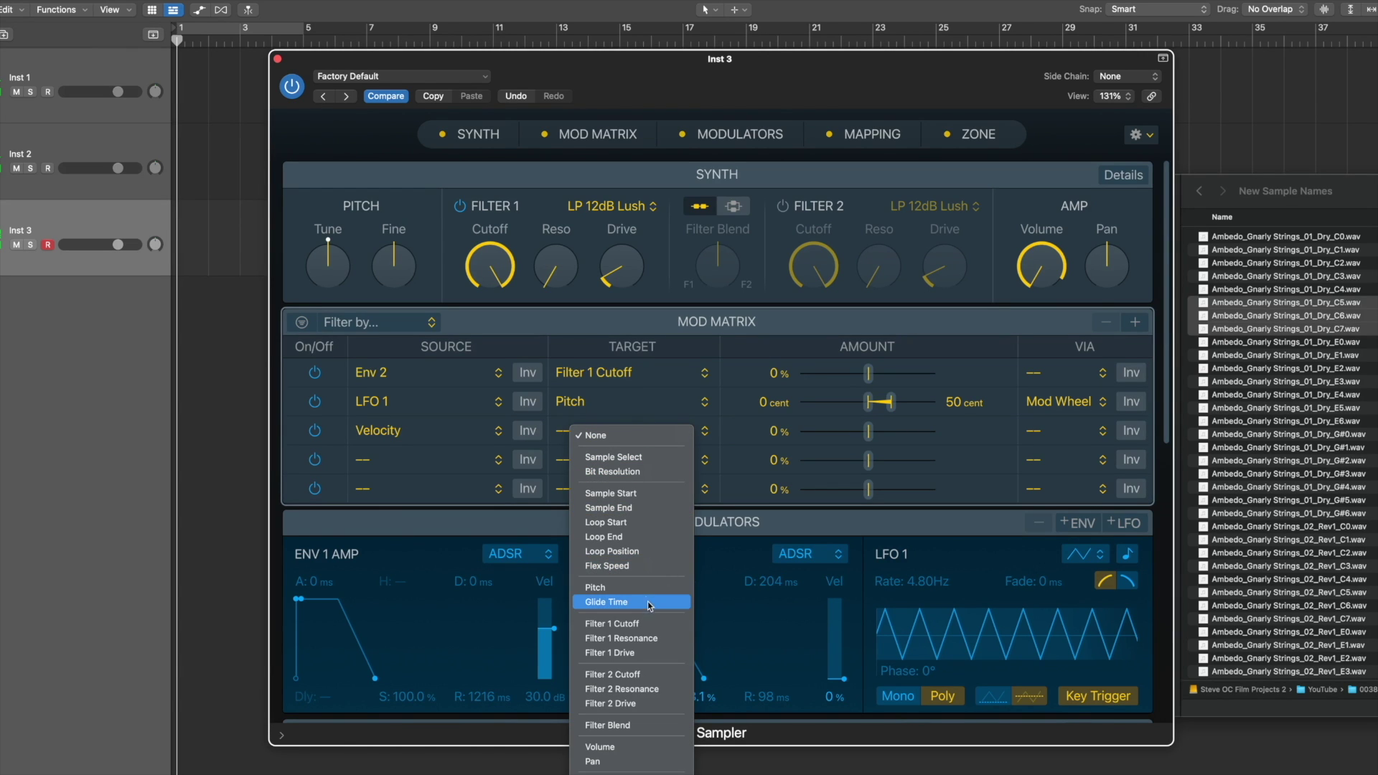
pyautogui.click(638, 623)
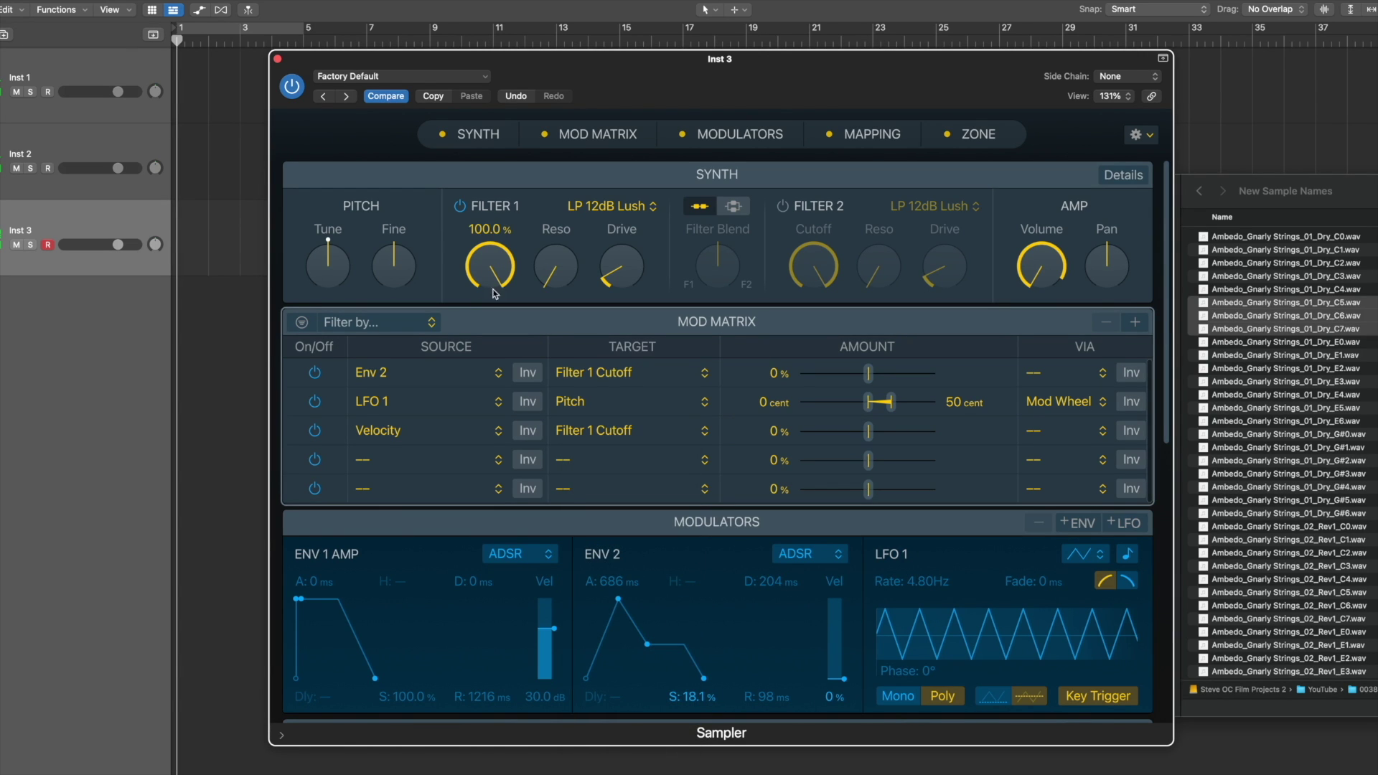
# Step: Lower the Filter 1 cutoff to roughly a quarter of its range and set its Velocity modulation amount to +80.5%
pyautogui.moveTo(493, 293); pyautogui.dragTo(488, 331)
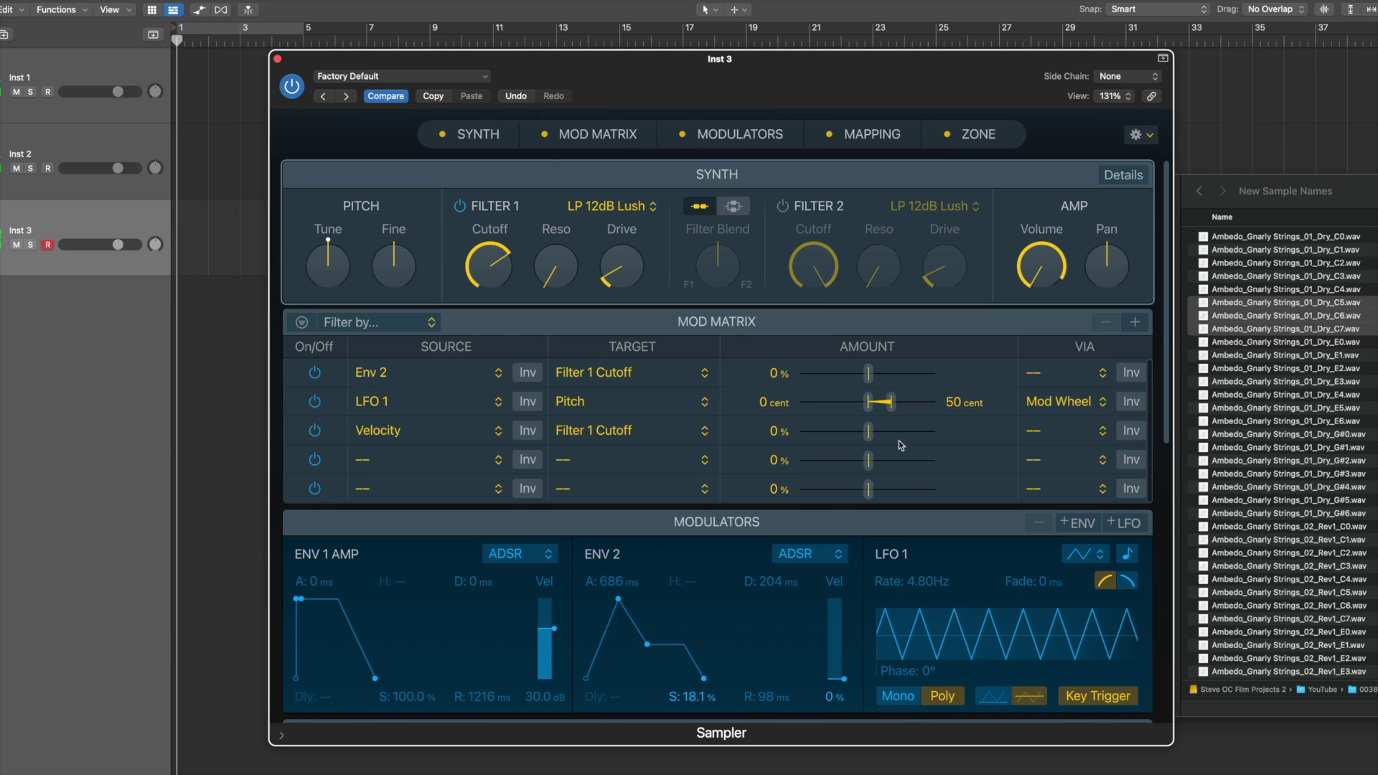
pyautogui.moveTo(874, 436); pyautogui.dragTo(910, 435)
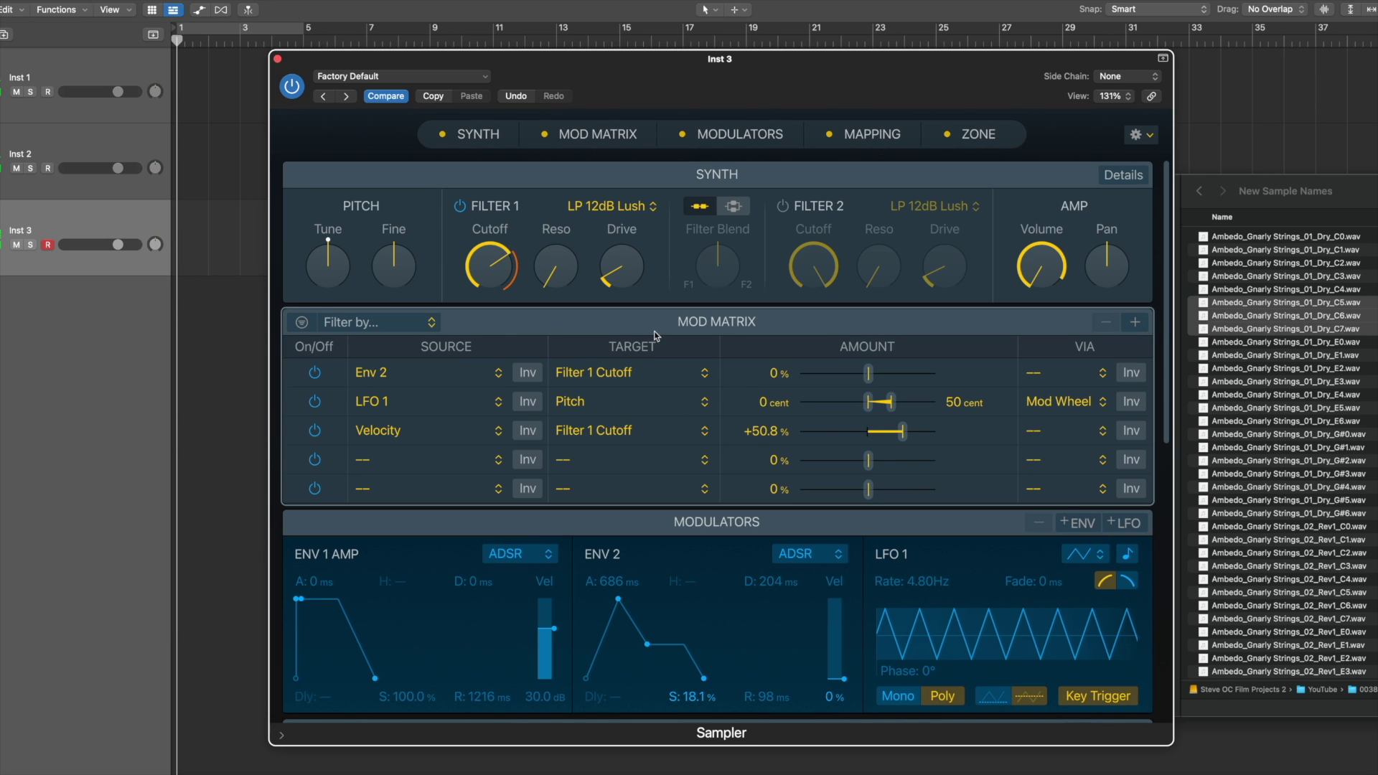
pyautogui.click(507, 279)
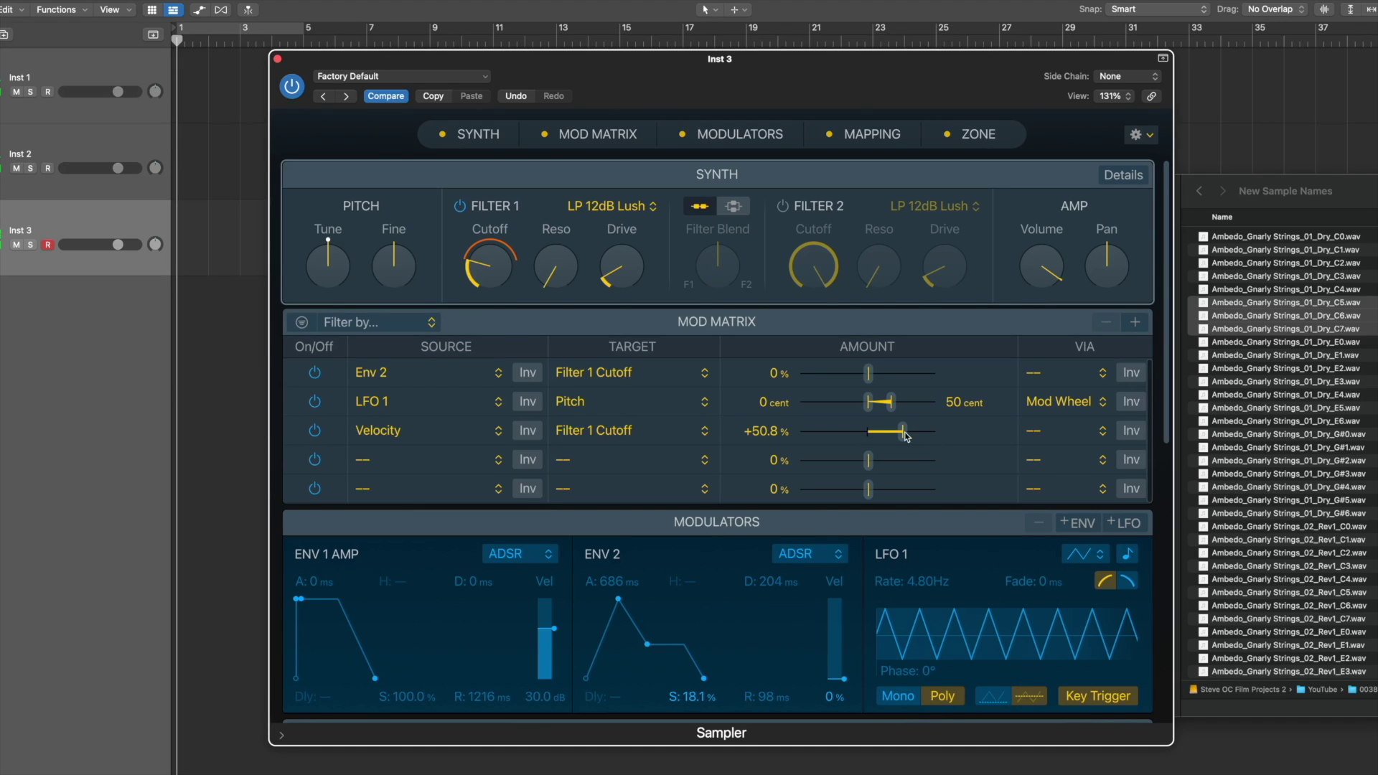
pyautogui.moveTo(906, 436); pyautogui.dragTo(921, 439)
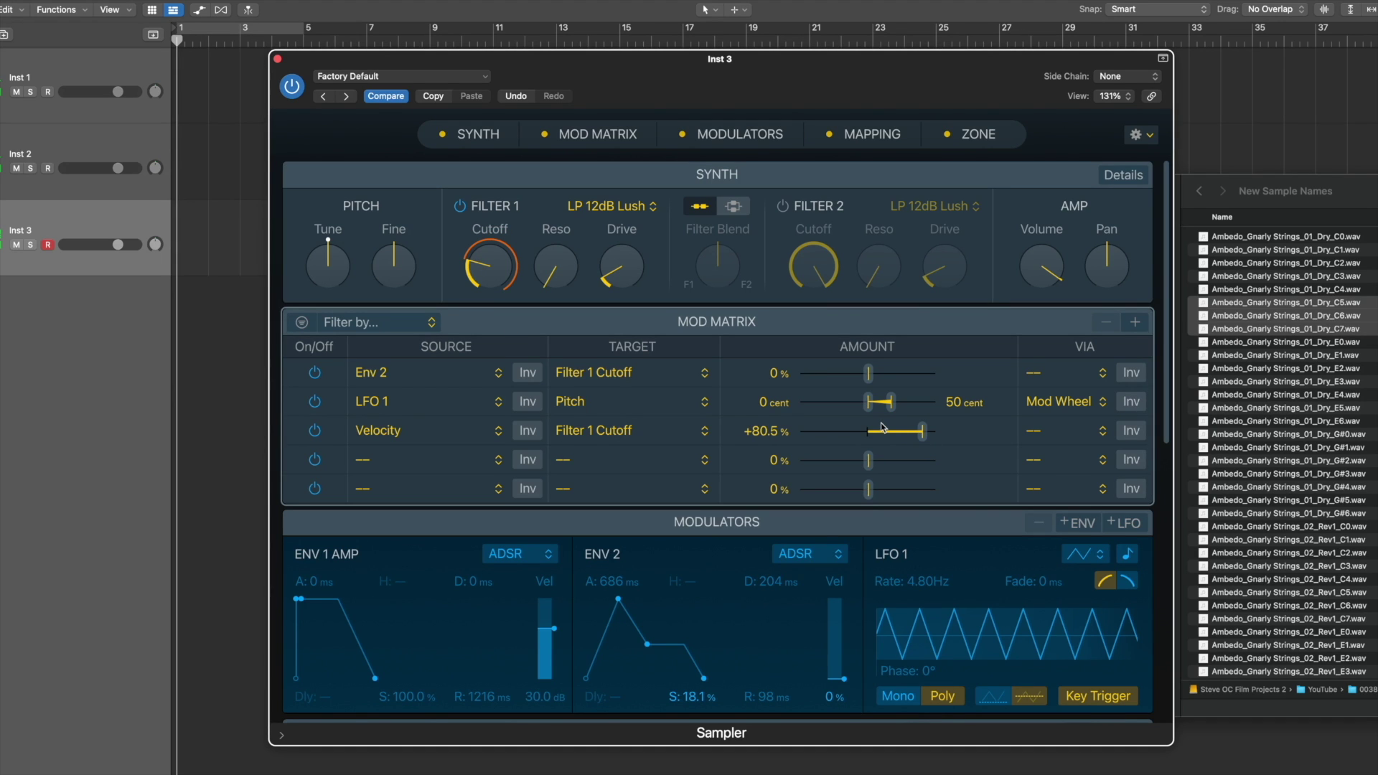